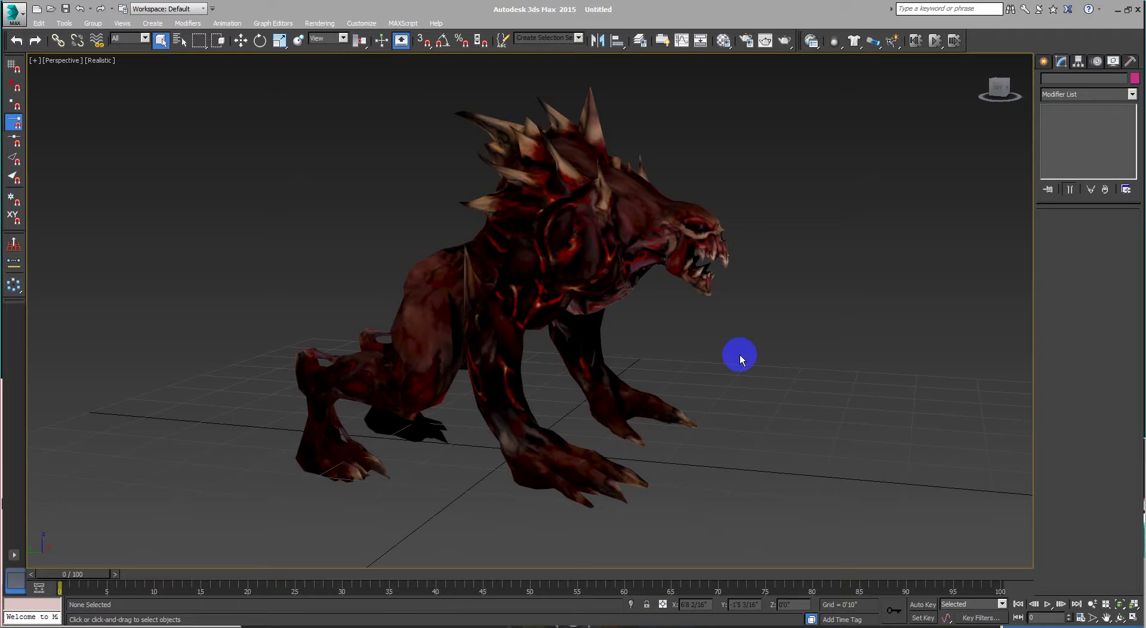
- Orbit the Perspective view so the demon faces the camera, check the Hierarchy panel, and open the Animation menu
mouse_move(718, 356)
middle_mouse_down("alt")
mouse_move(647, 360)
mouse_move(688, 351)
mouse_move(665, 351)
mouse_move(699, 451)
mouse_move(348, 363)
mouse_move(629, 377)
mouse_move(630, 358)
mouse_move(657, 366)
mouse_move(594, 325)
mouse_move(652, 345)
mouse_move(608, 357)
mouse_move(478, 343)
mouse_move(450, 353)
mouse_move(591, 366)
mouse_move(617, 321)
mouse_move(632, 358)
mouse_move(619, 284)
mouse_move(655, 351)
mouse_move(603, 390)
mouse_move(548, 385)
mouse_move(665, 384)
middle_mouse_up("alt")
scroll(591, 366, "up", 2)
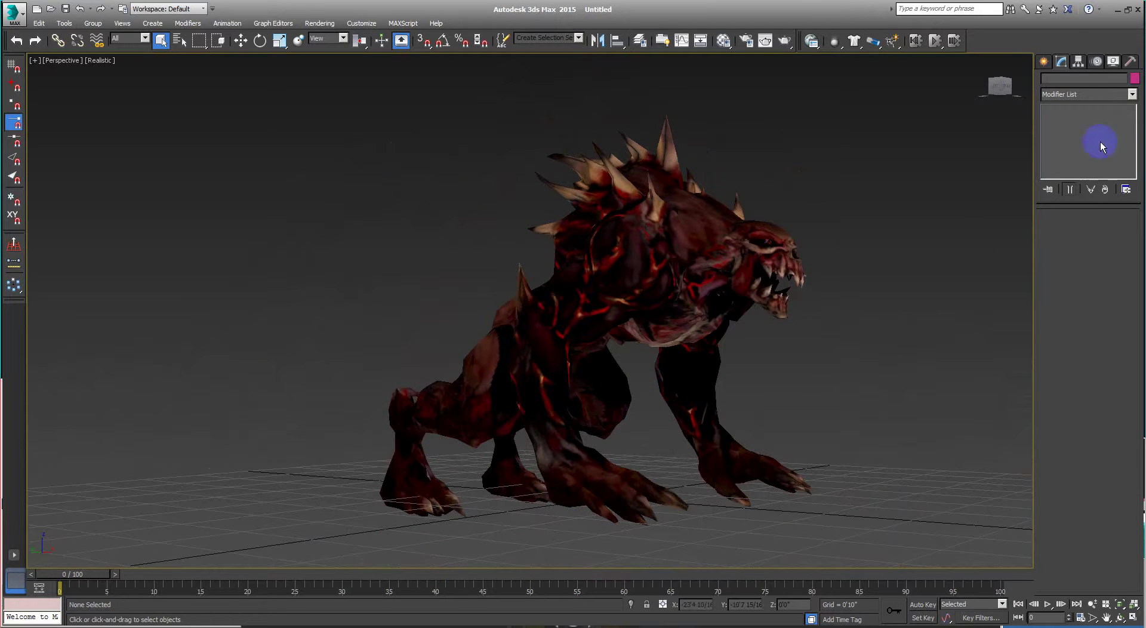
left_click(1079, 60)
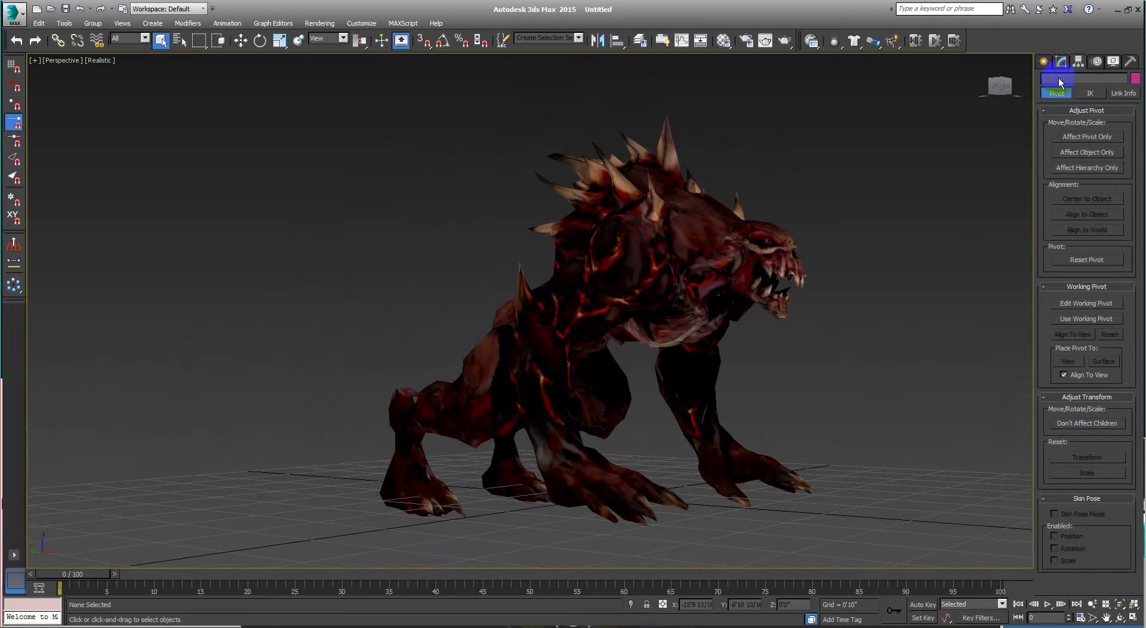
left_click(1045, 61)
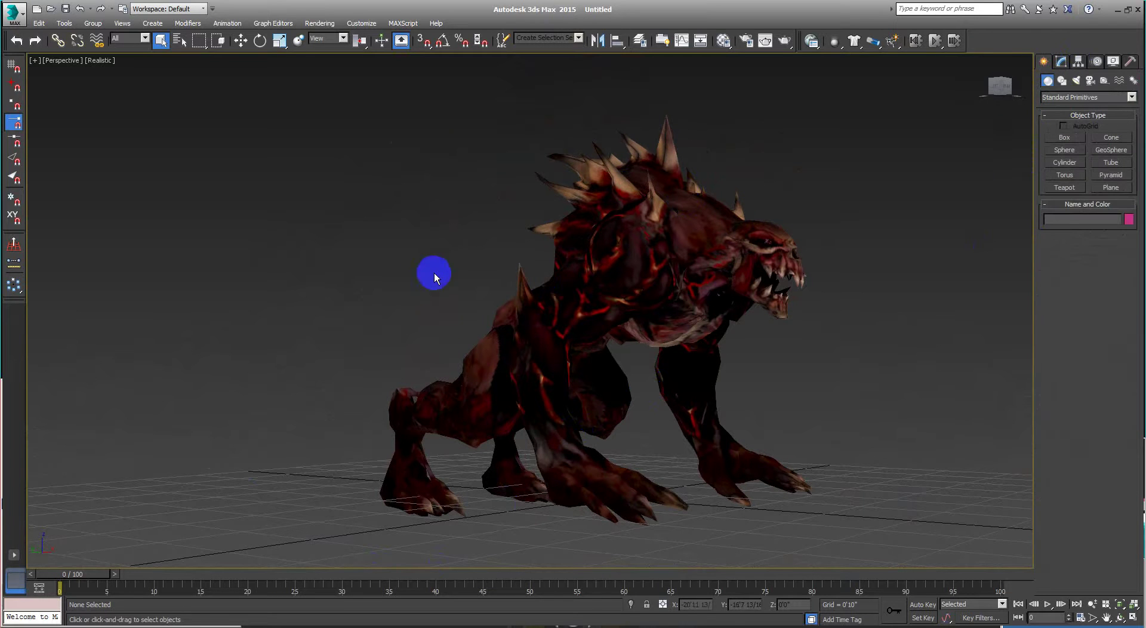
left_click(226, 24)
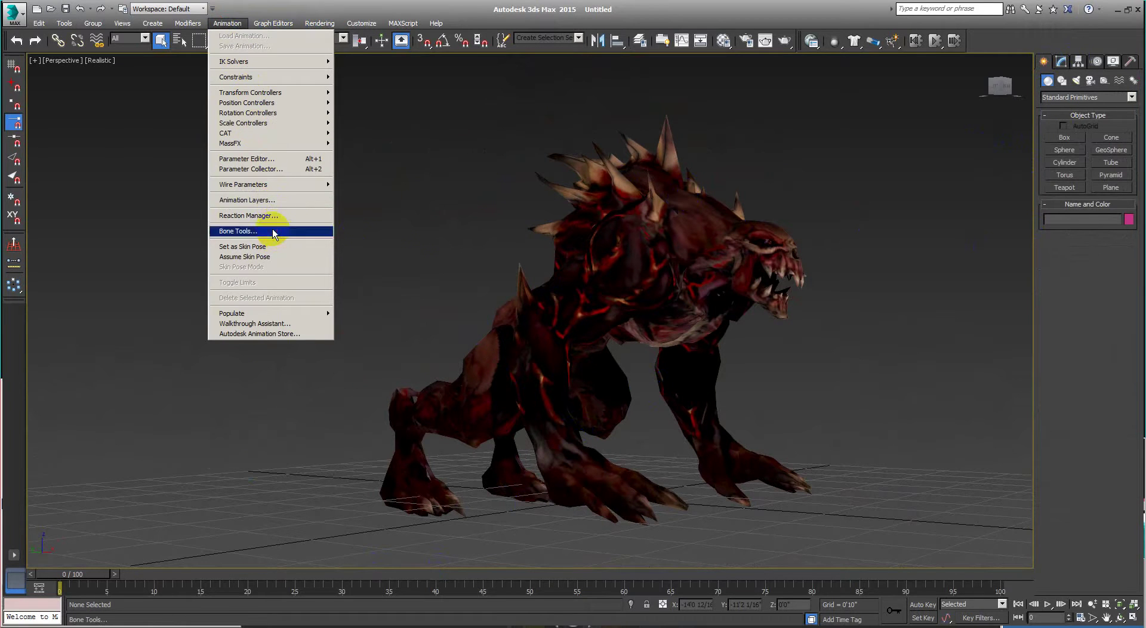
- Launch Bone Tools from the Animation menu and park its floater beside the demon model
left_click(270, 232)
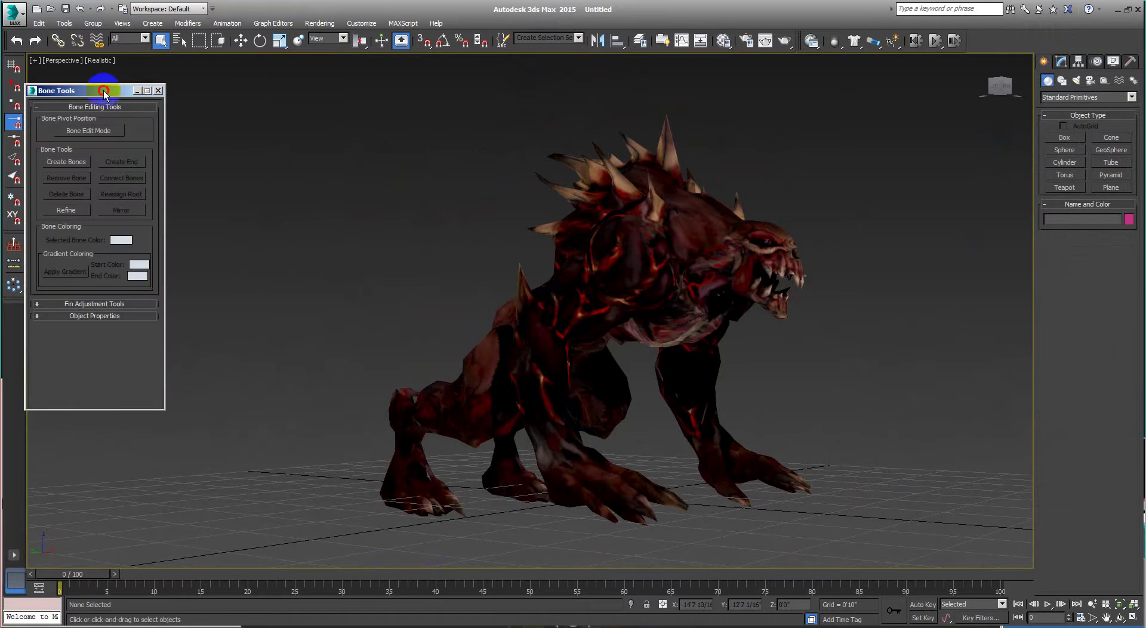
left_click_drag(122, 81, 132, 69)
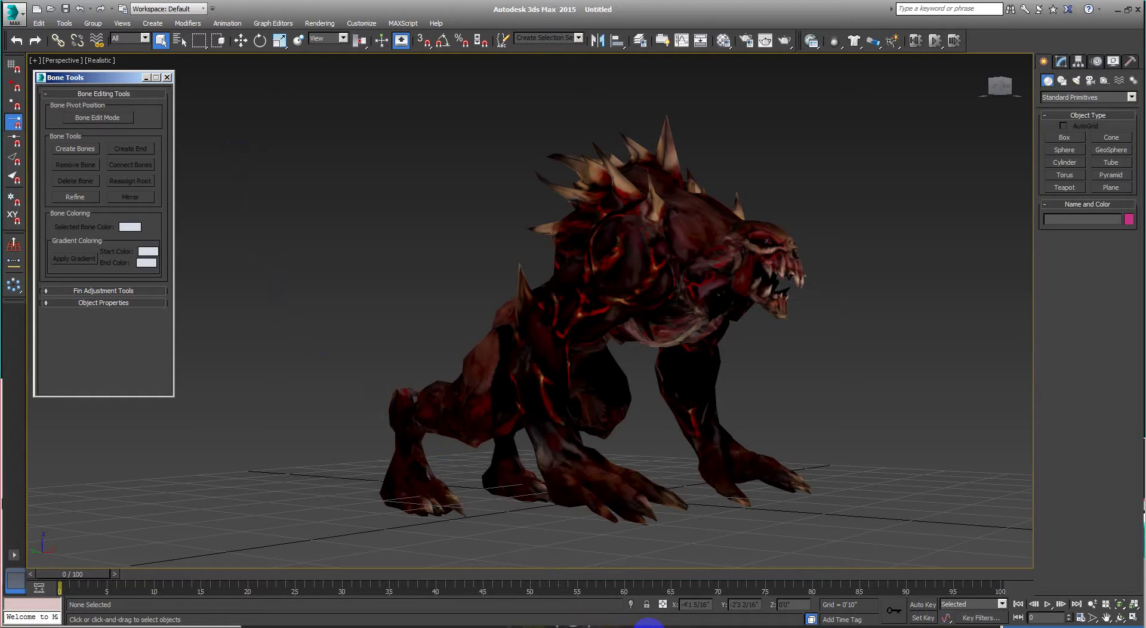
left_click(520, 609)
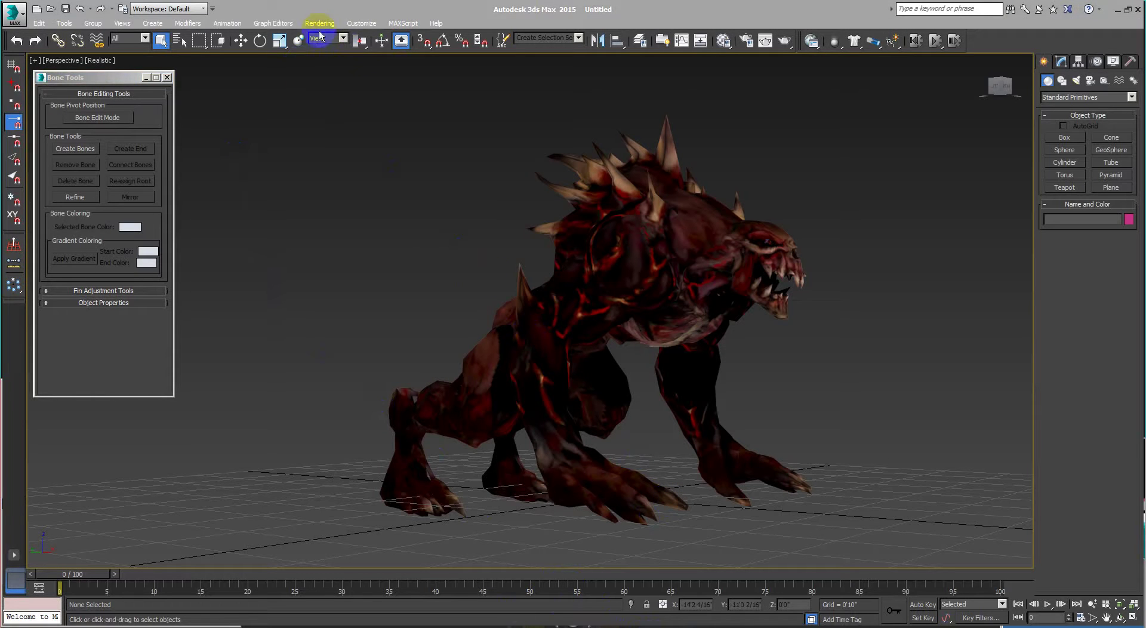
left_click(228, 24)
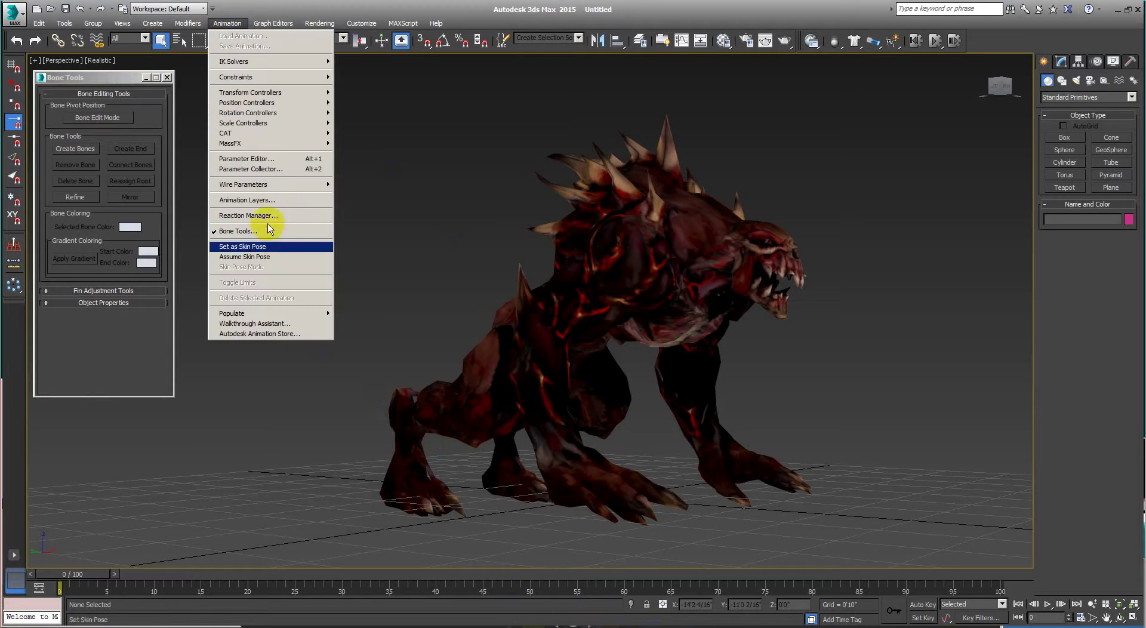
left_click(78, 94)
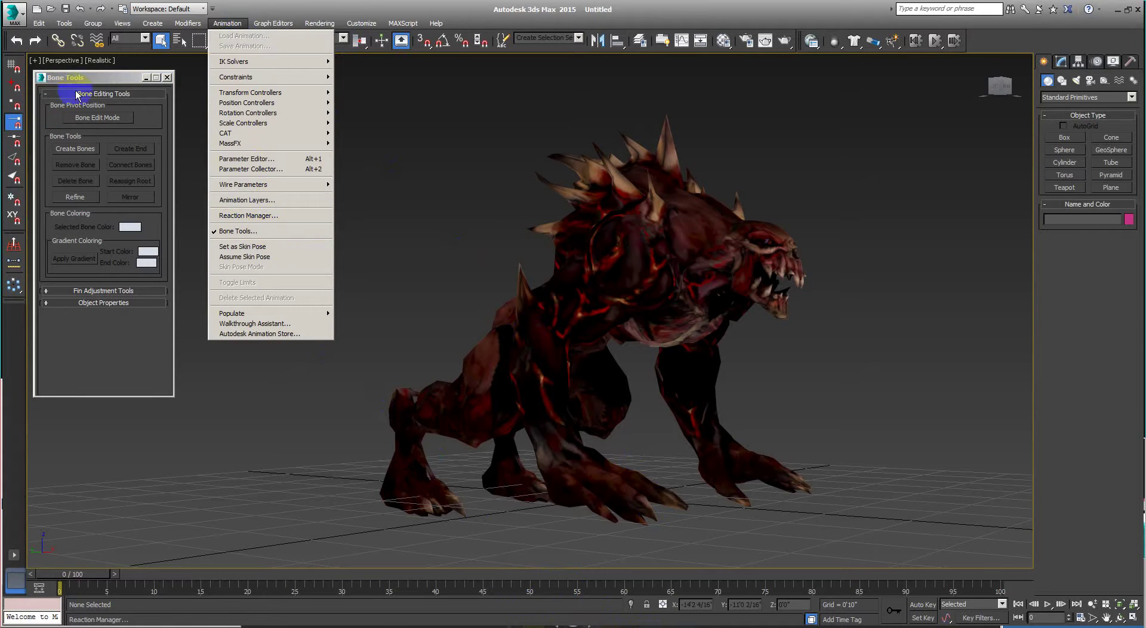
left_click(100, 82)
mouse_move(596, 277)
middle_mouse_down("alt")
mouse_move(673, 300)
mouse_move(622, 290)
middle_mouse_up("alt")
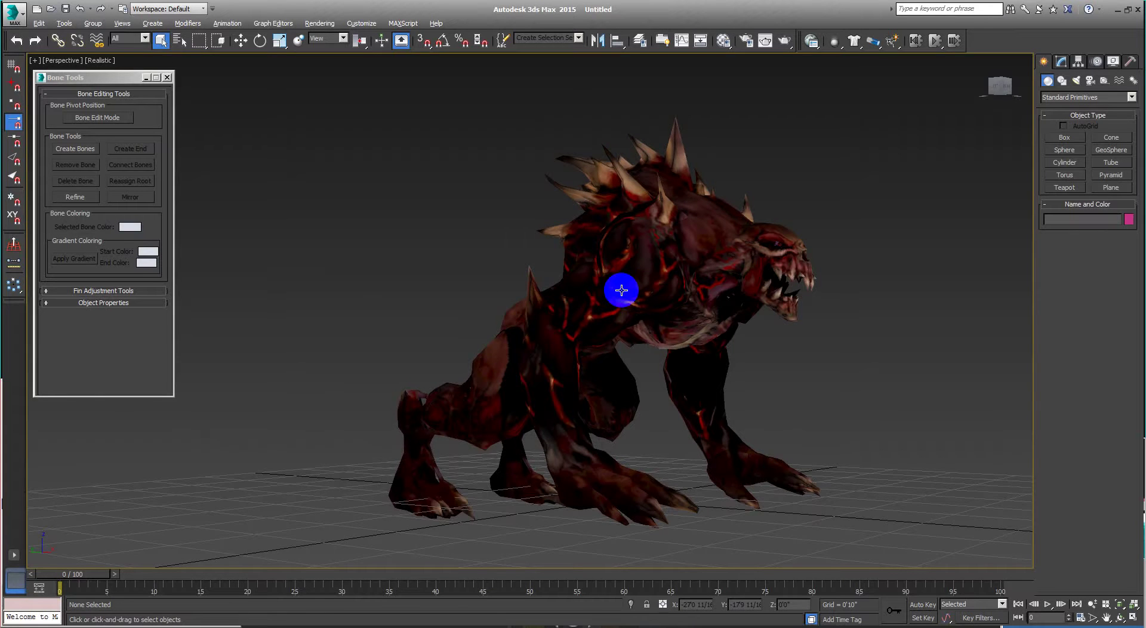
- Switch to the four-viewport layout with Alt+W and frame the demon in the Top and Left views
key("alt+w")
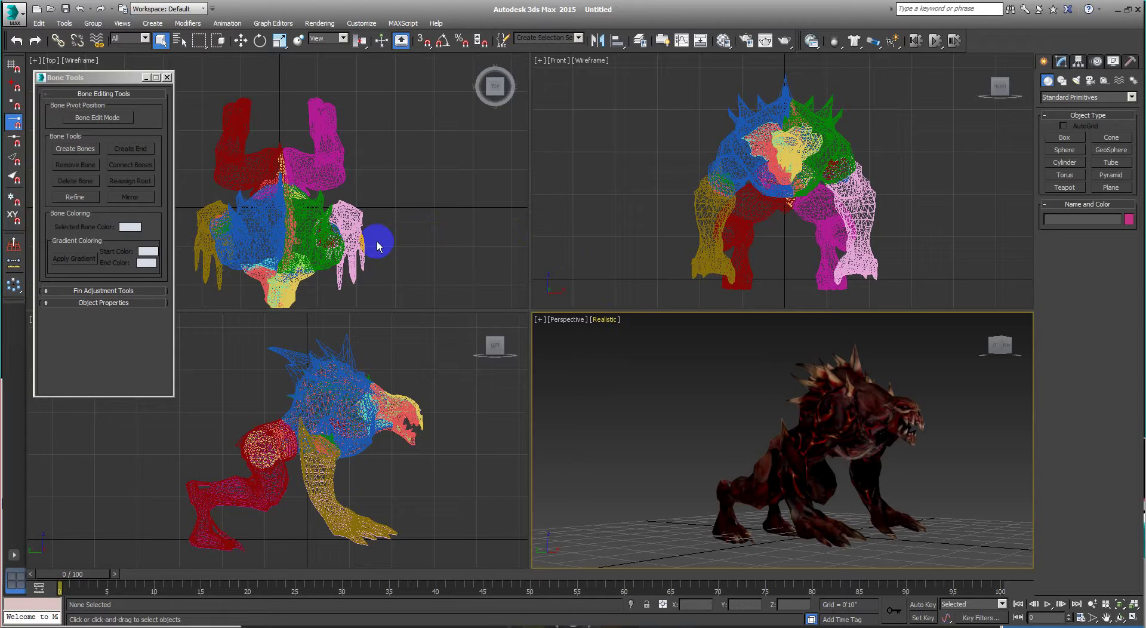
middle_click_drag(393, 226, 435, 213)
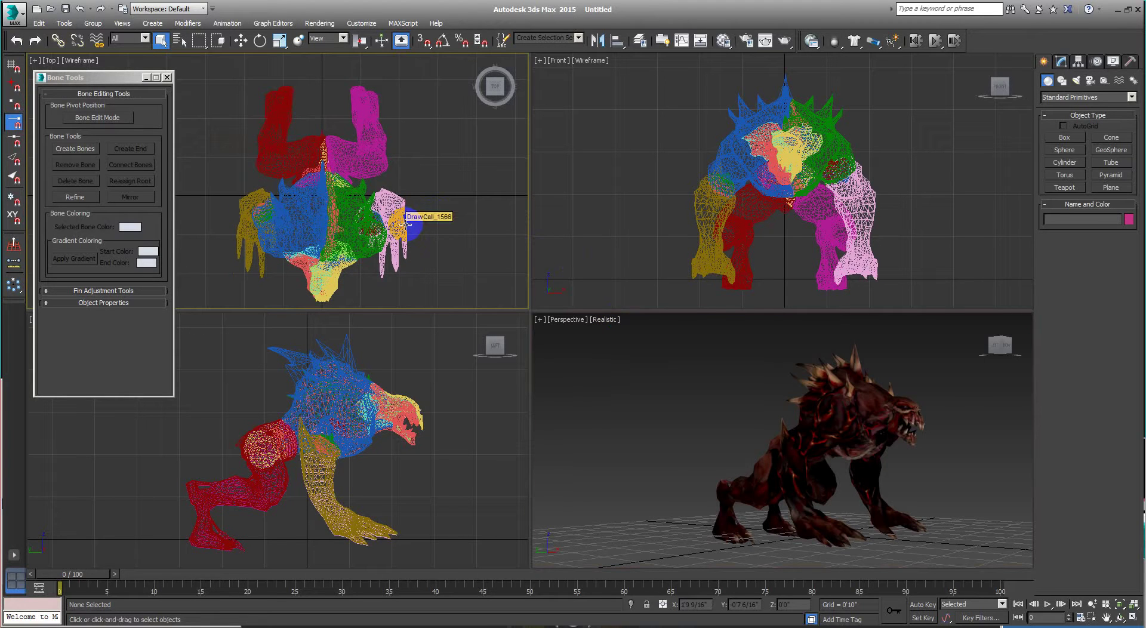
middle_click_drag(421, 481, 362, 473)
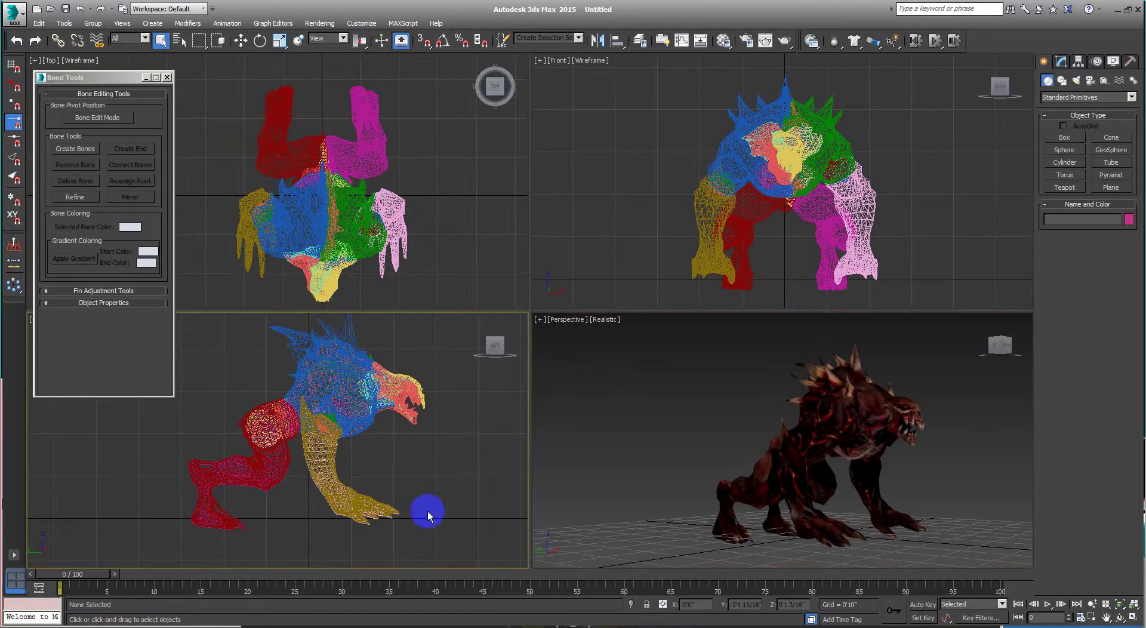
- Activate Create Bones and zoom the Left view in on the hind legs
left_click(72, 151)
middle_click_drag(317, 507, 374, 478)
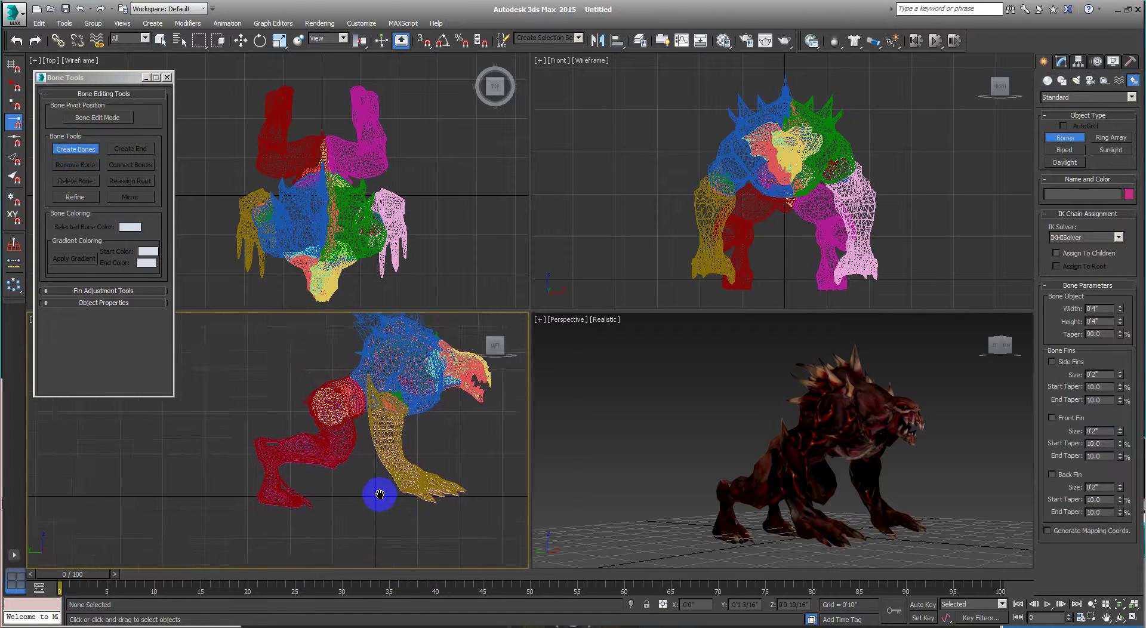
scroll(371, 433, "up", 3)
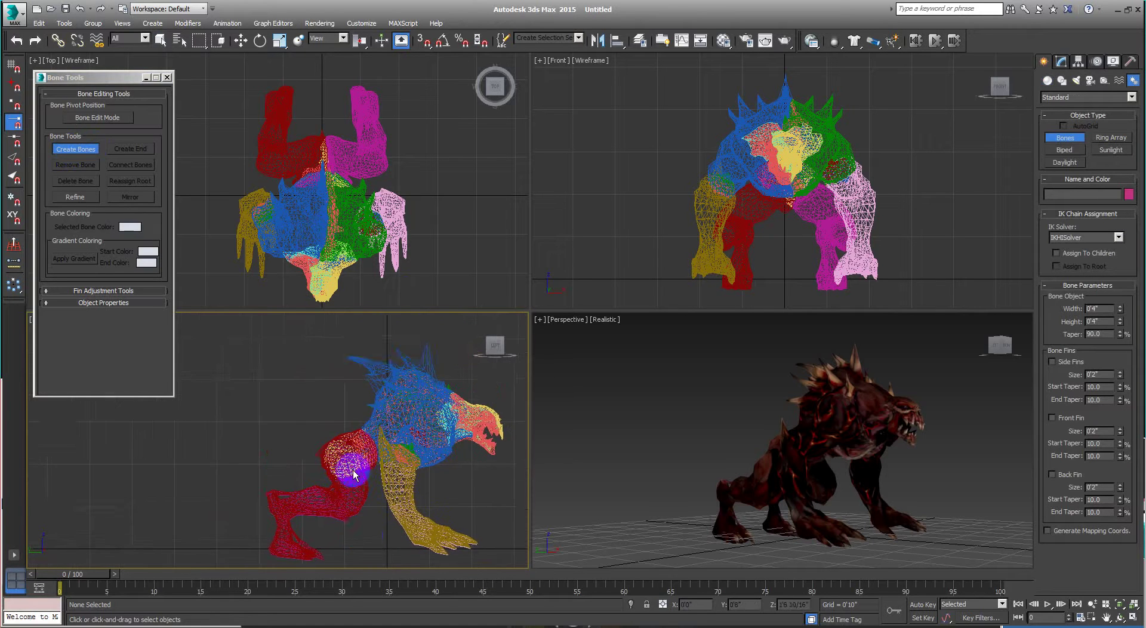
scroll(384, 526, "up", 2)
scroll(376, 466, "up", 1)
scroll(359, 386, "down", 1)
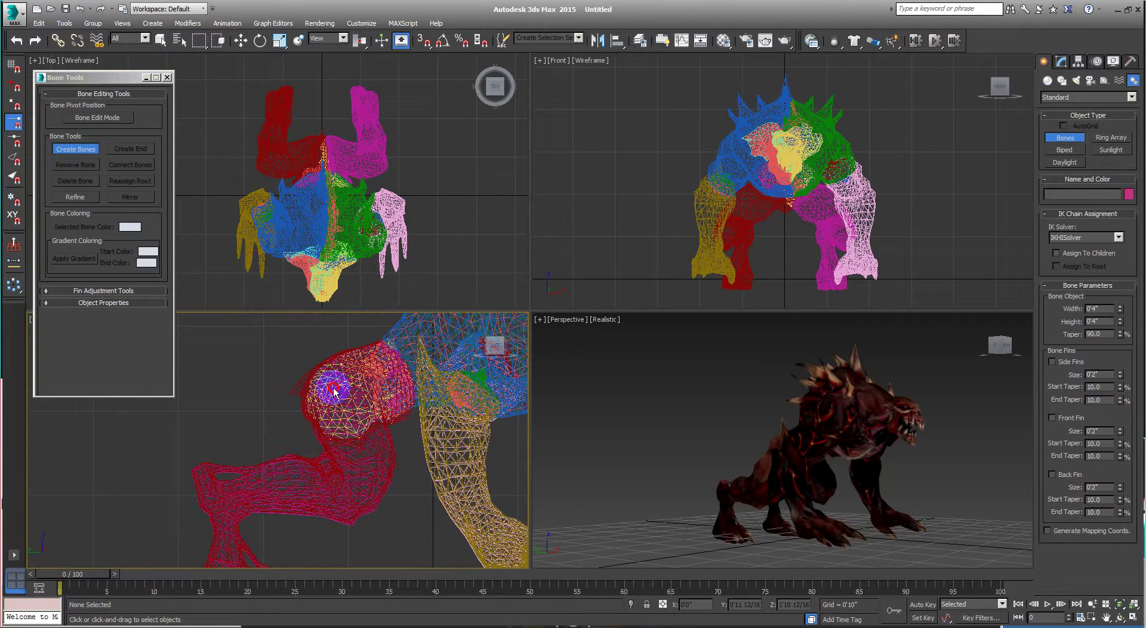
- Place hip, knee, ankle and foot joints down the red leg, ending the chain at Bone004
left_click(335, 391)
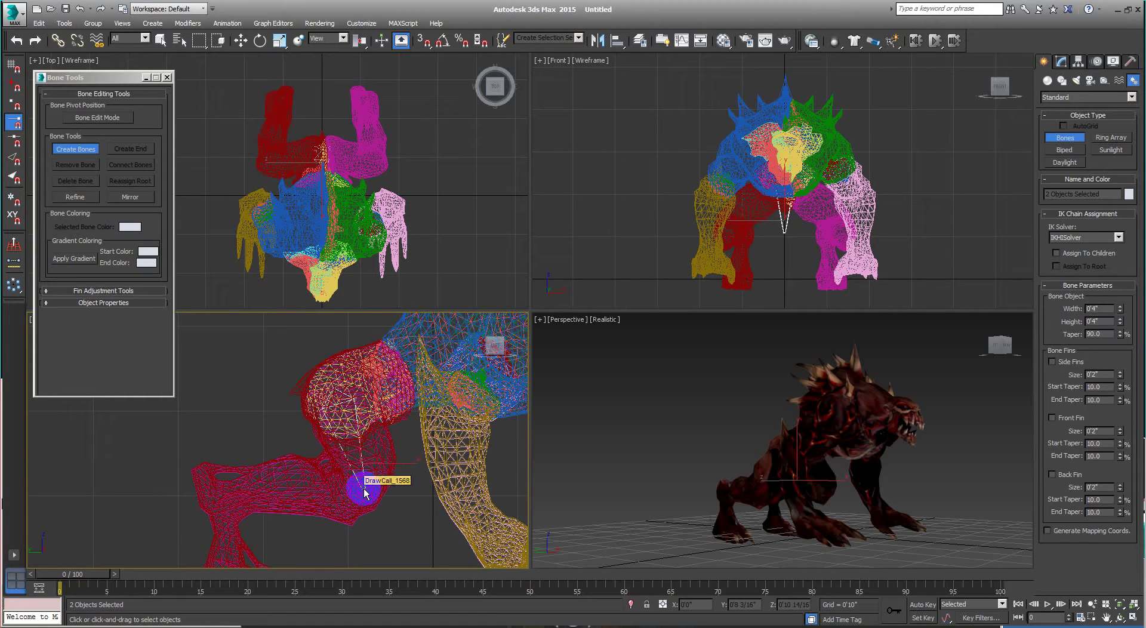
left_click(364, 488)
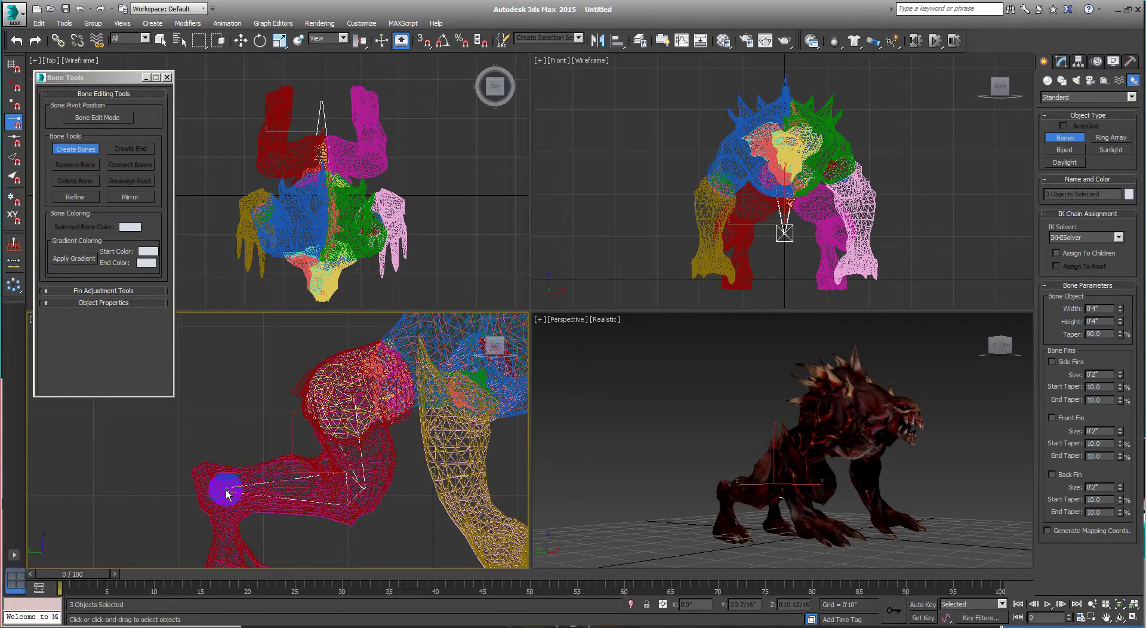
mouse_move(223, 487)
middle_mouse_down()
mouse_move(264, 426)
mouse_move(264, 399)
middle_mouse_up()
left_click(264, 403)
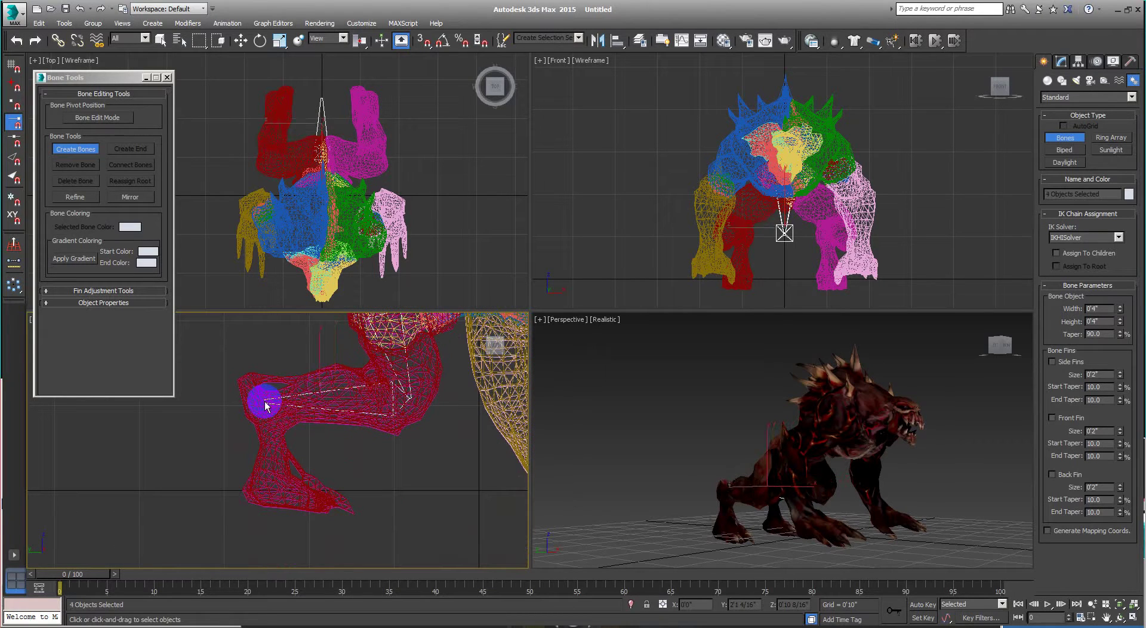
left_click(271, 491)
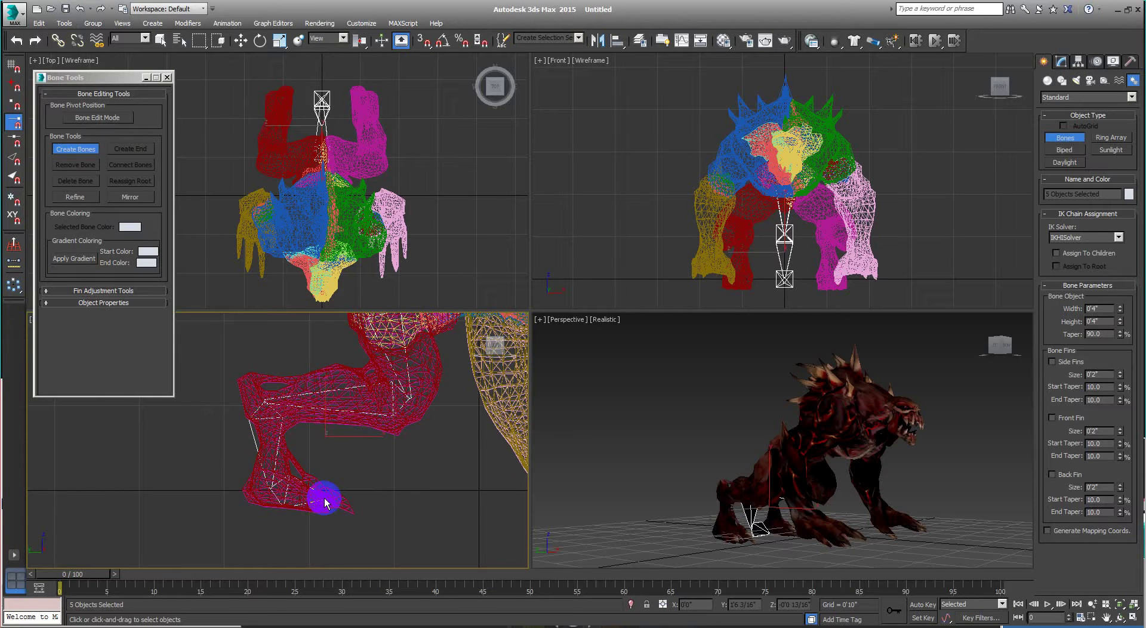
right_click(324, 503)
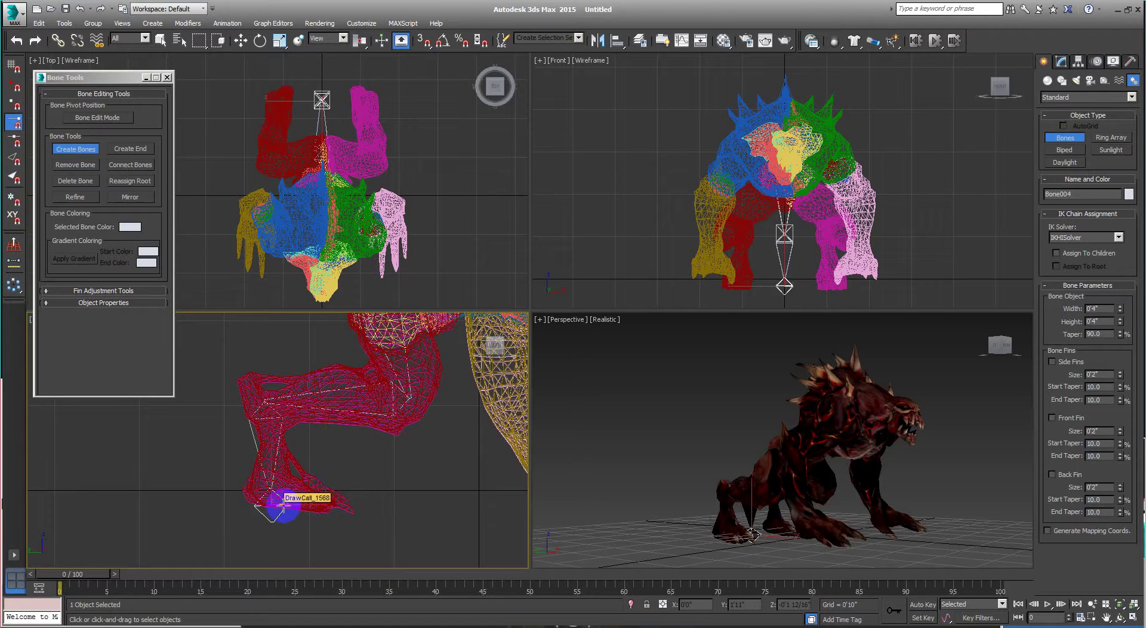
scroll(370, 461, "down", 2)
scroll(351, 466, "down", 1)
scroll(325, 482, "down", 1)
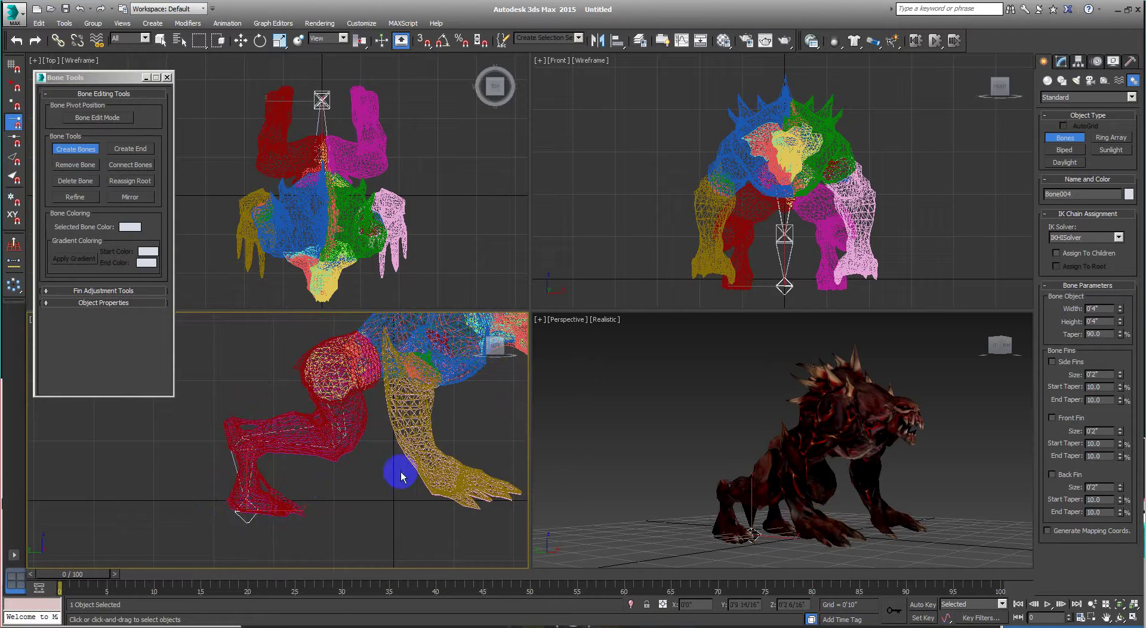
mouse_move(376, 476)
middle_mouse_down()
mouse_move(314, 486)
mouse_move(388, 306)
middle_mouse_up()
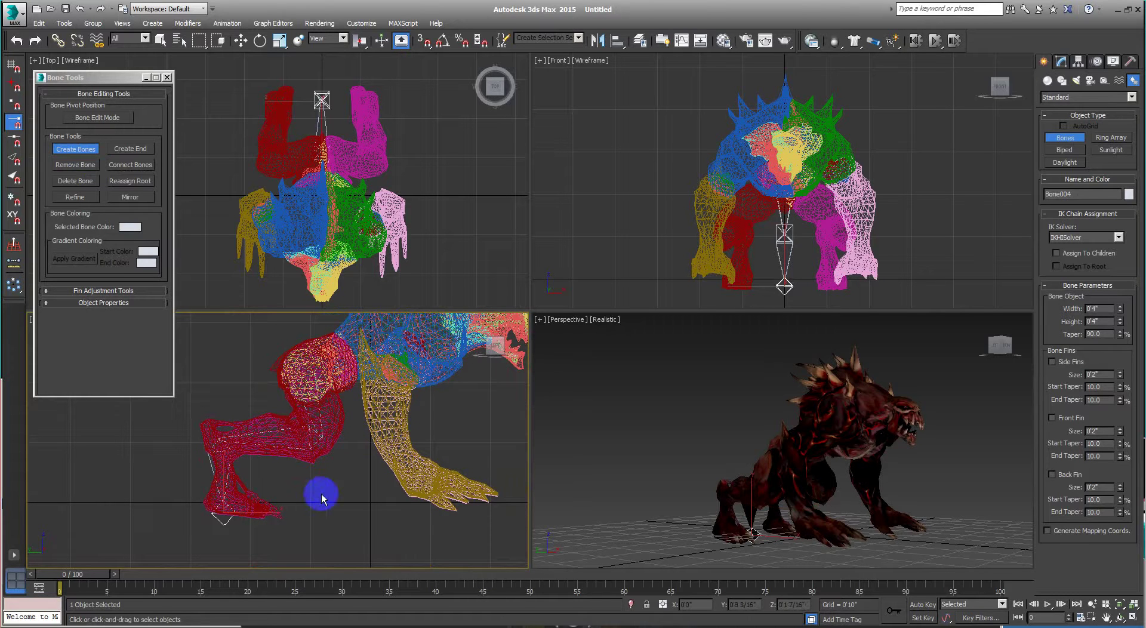
- Undo the first leg chain and redraw it through hip, knee, heel and foot of the red hind leg
key("ctrl+z")
key("ctrl+z")
key("ctrl+z")
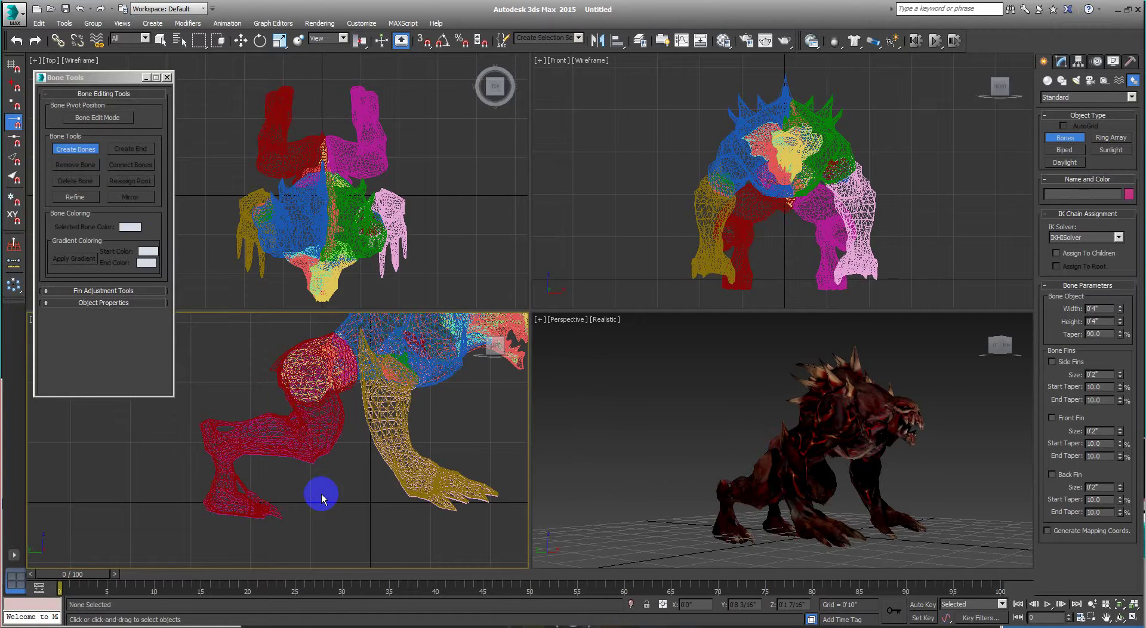
middle_click_drag(332, 396, 357, 399)
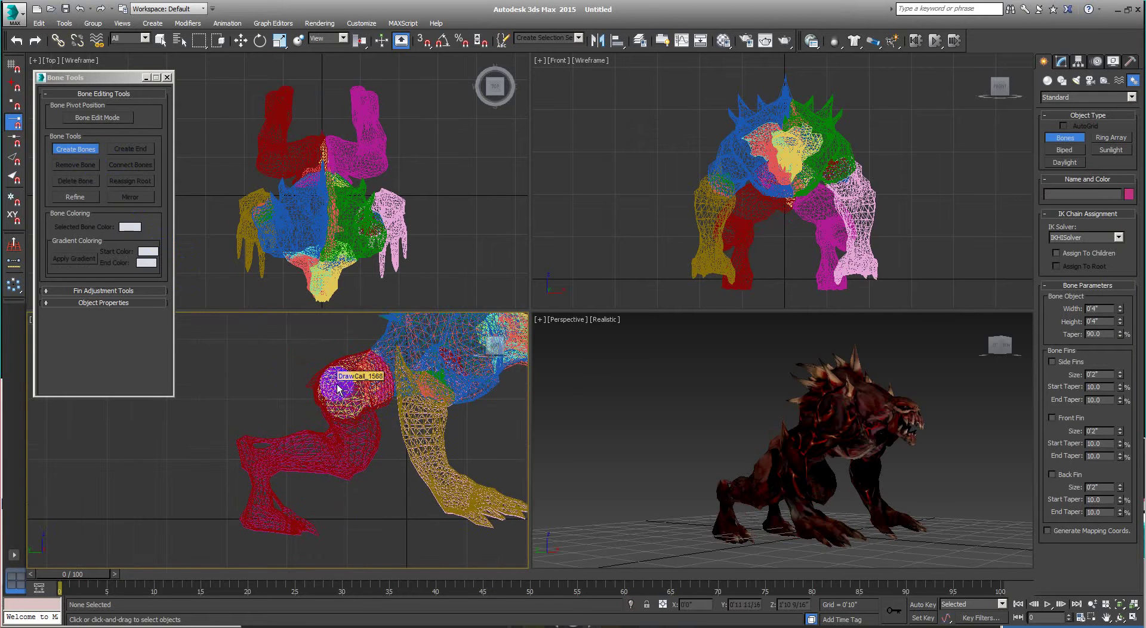
left_click(337, 387)
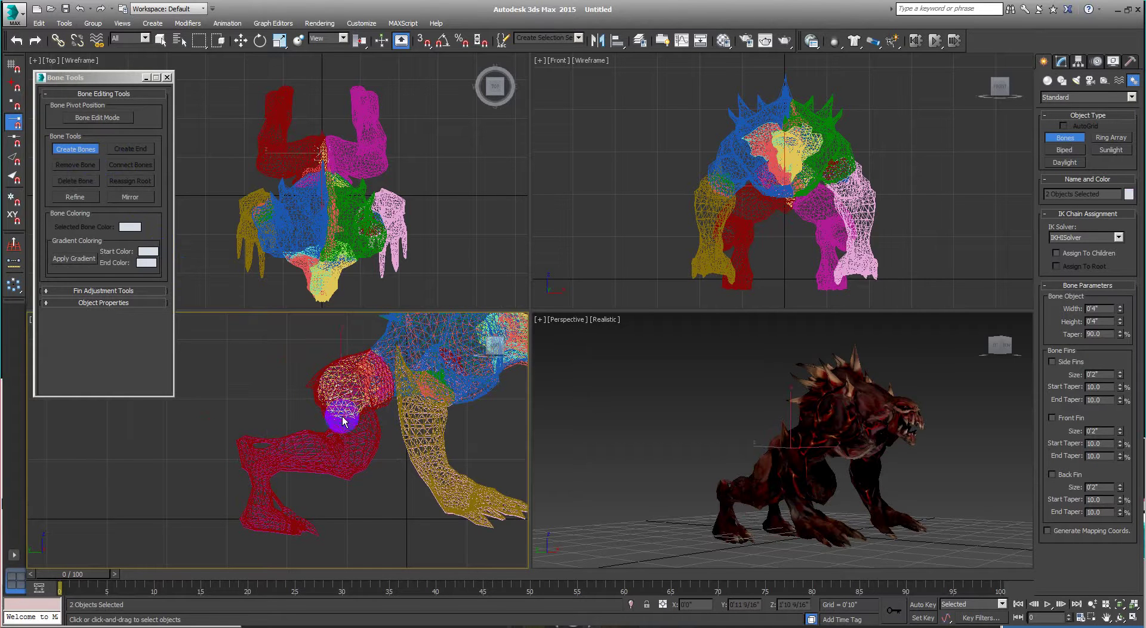
left_click(361, 455)
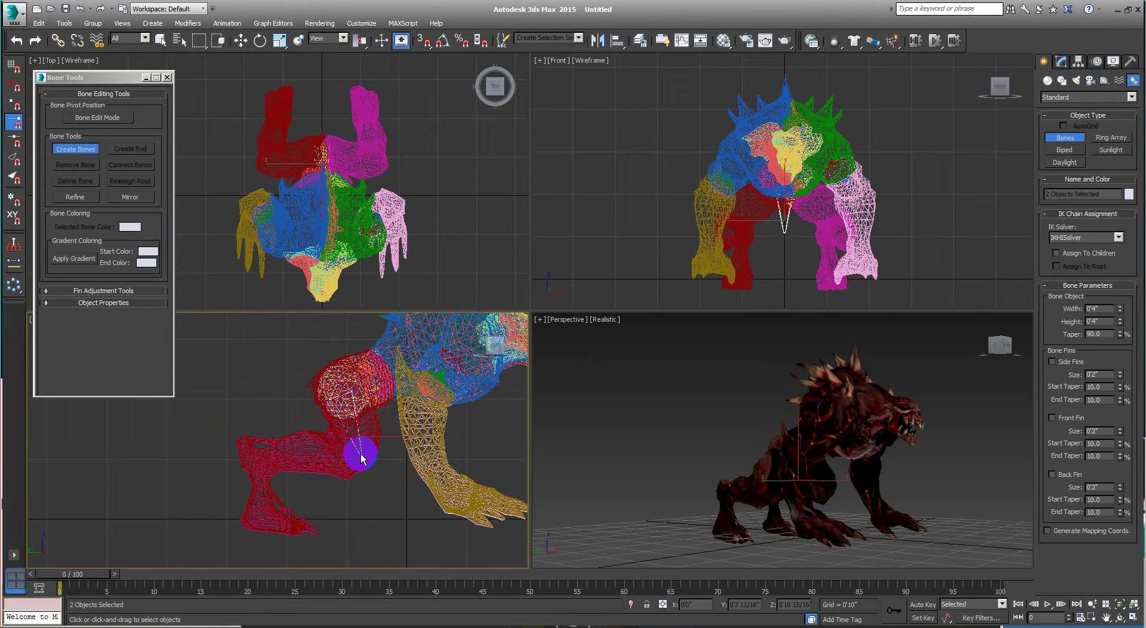
left_click(356, 459)
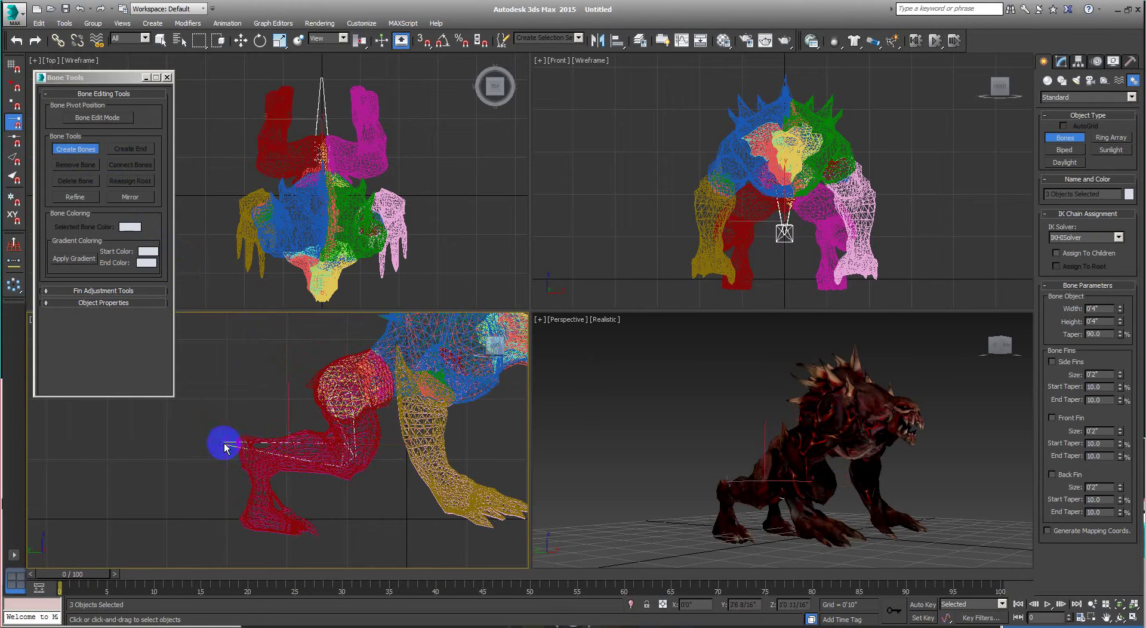
left_click(255, 458)
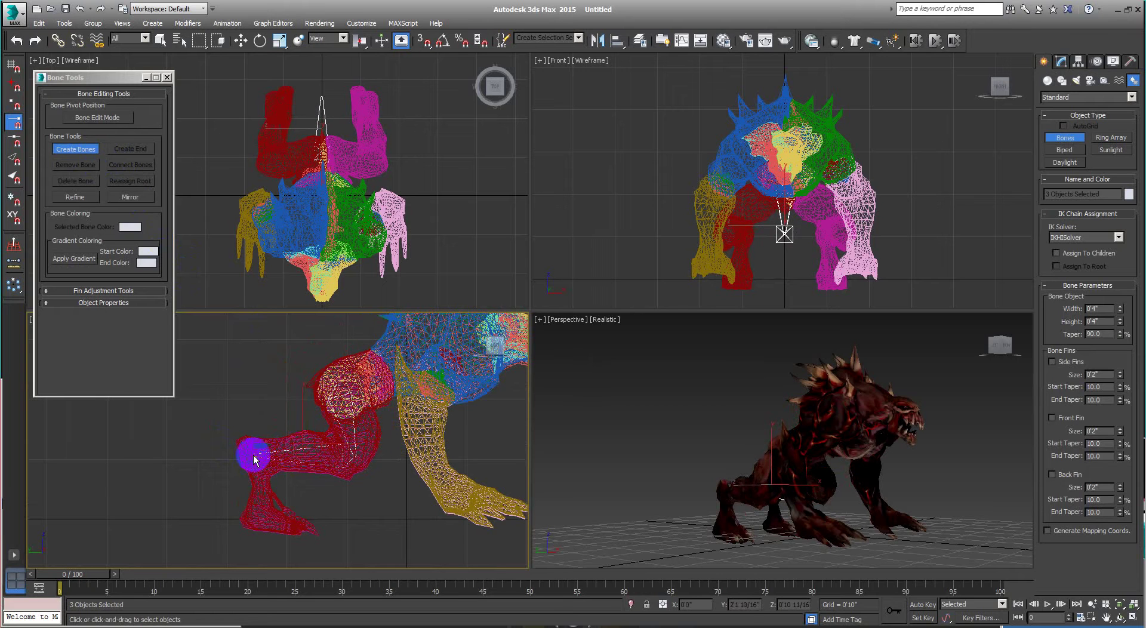
left_click(261, 524)
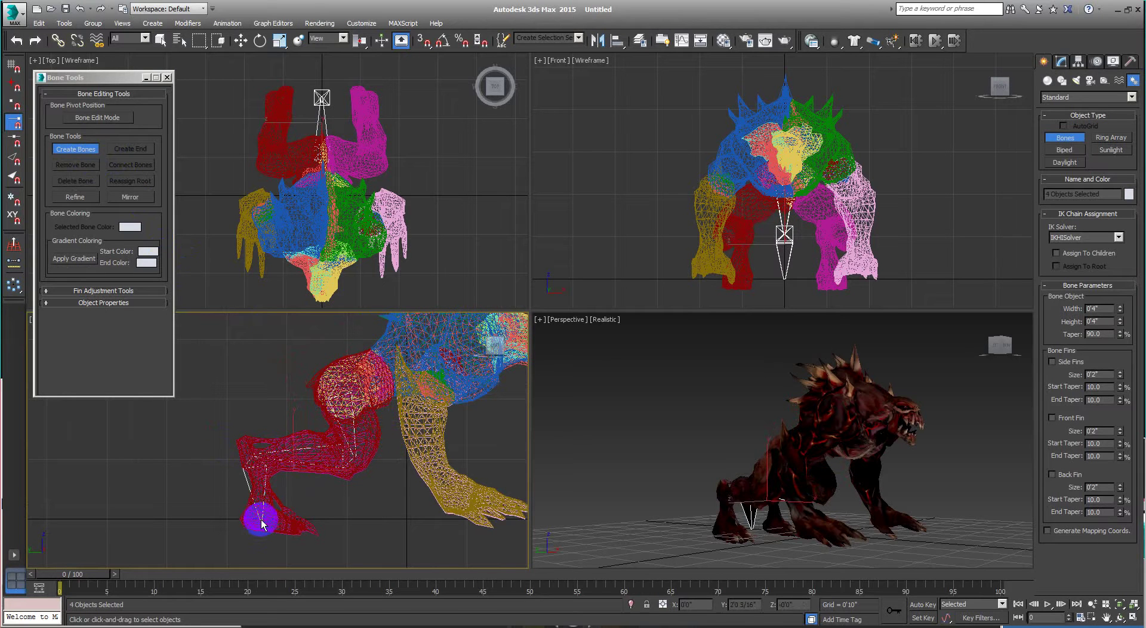
right_click(312, 529)
- Draw the foreleg chain from shoulder through elbow and ankle to the gold paw, ending at Bone007
middle_click_drag(401, 469, 299, 532)
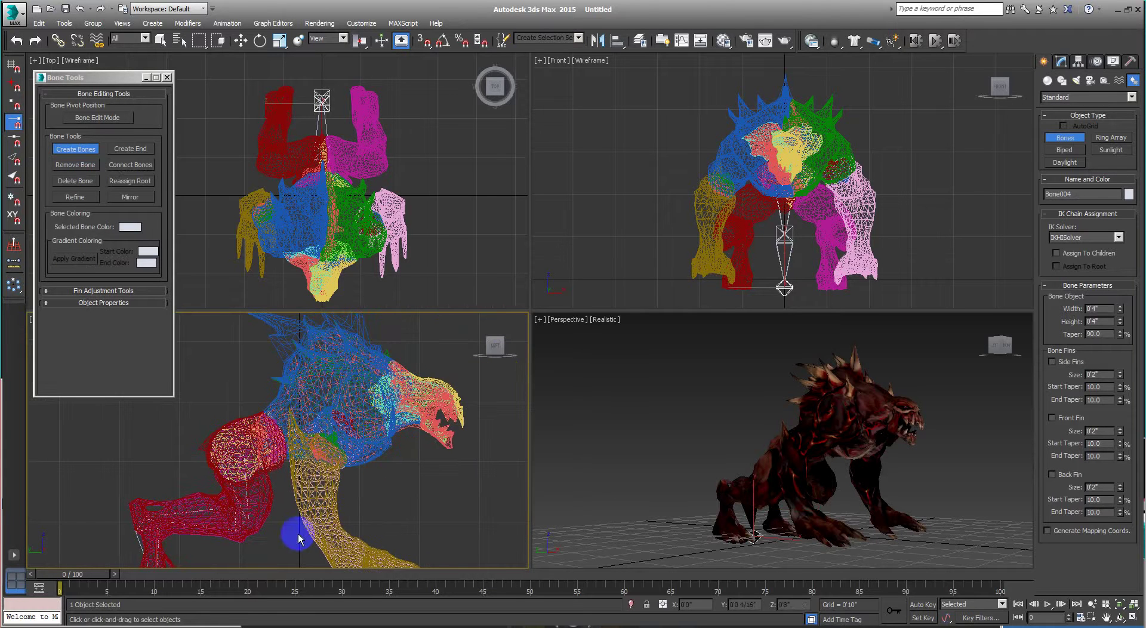
middle_click_drag(320, 485, 325, 401)
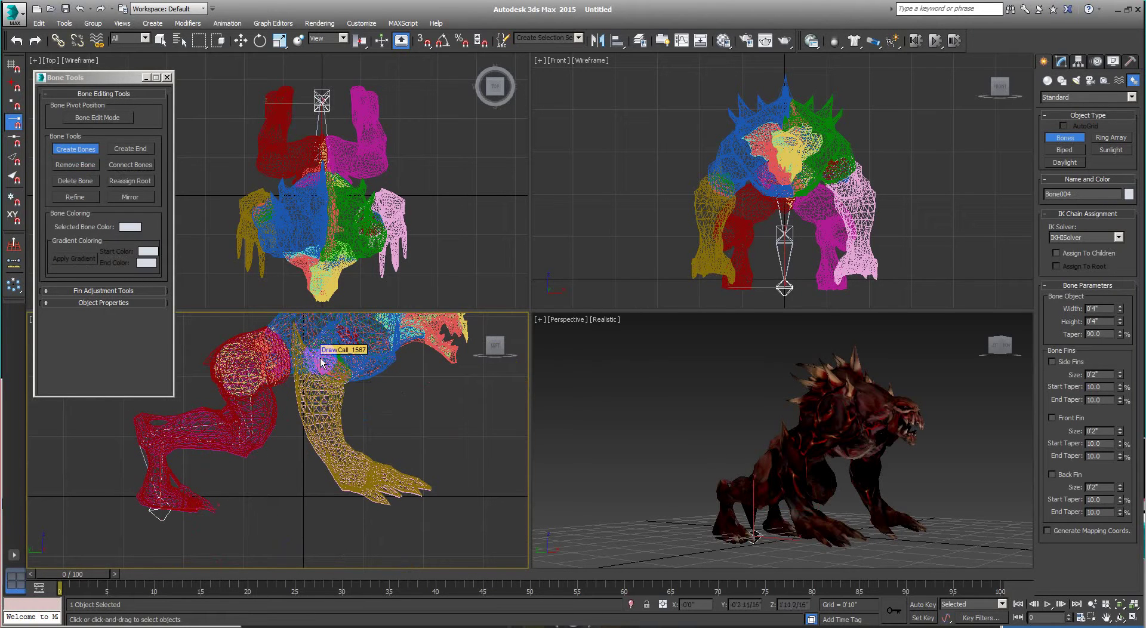
middle_click_drag(320, 361, 298, 478)
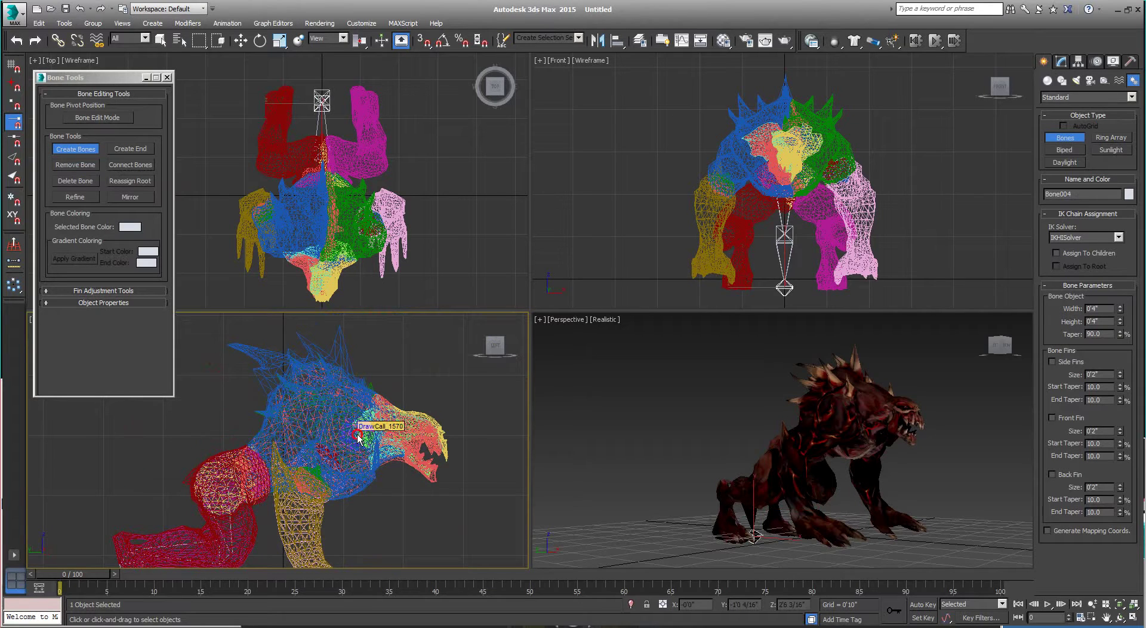
left_click(359, 438)
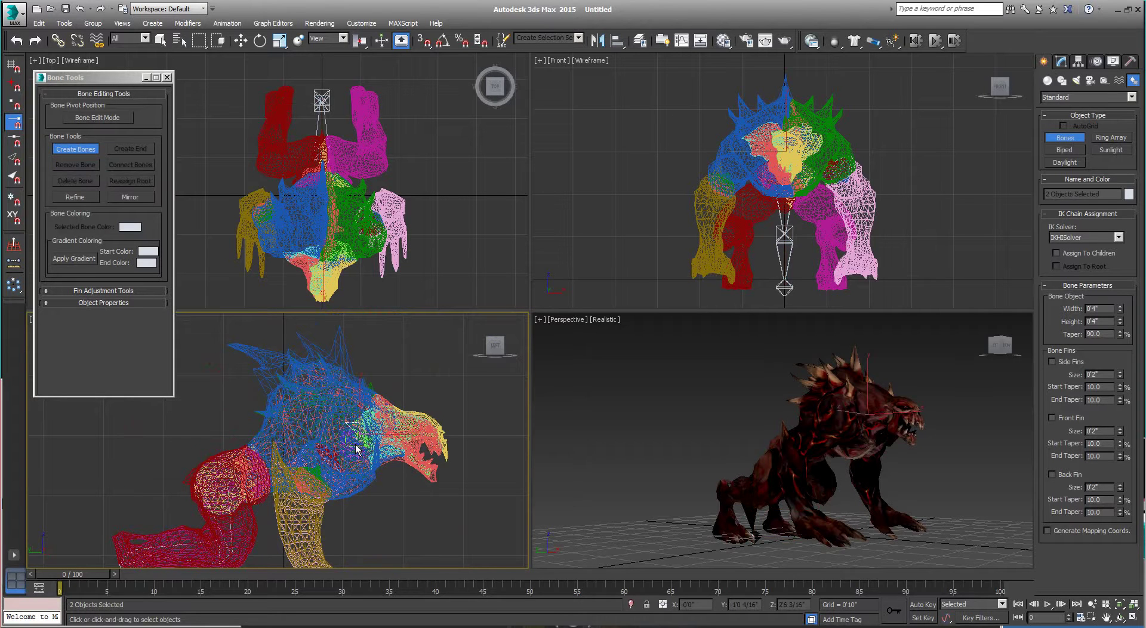
left_click(300, 499)
middle_click_drag(299, 514, 291, 425)
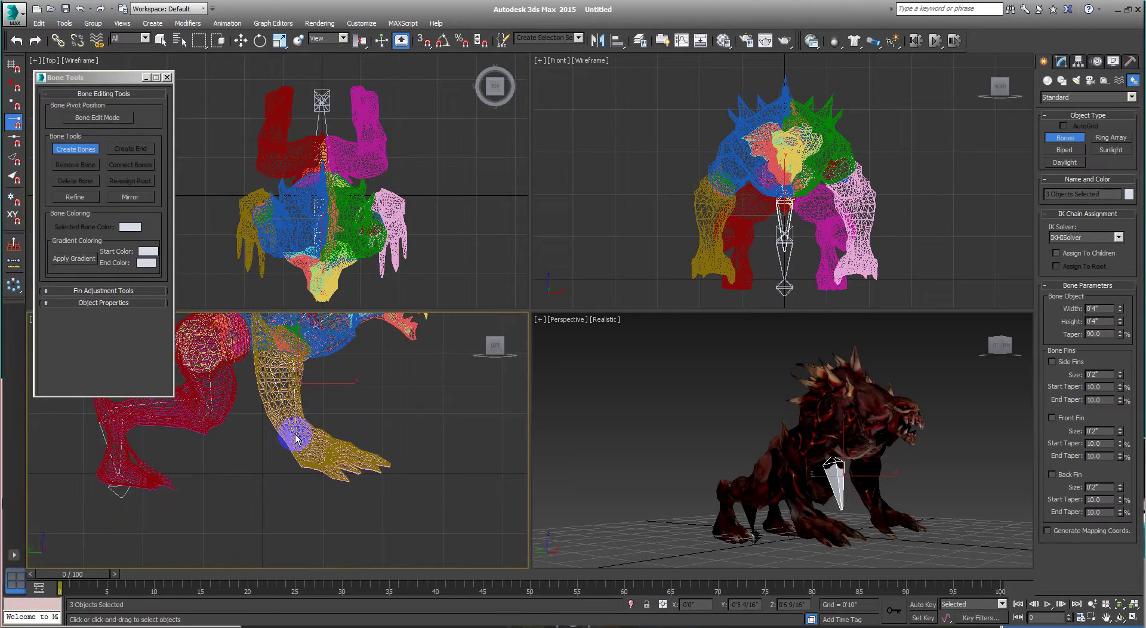
left_click(295, 439)
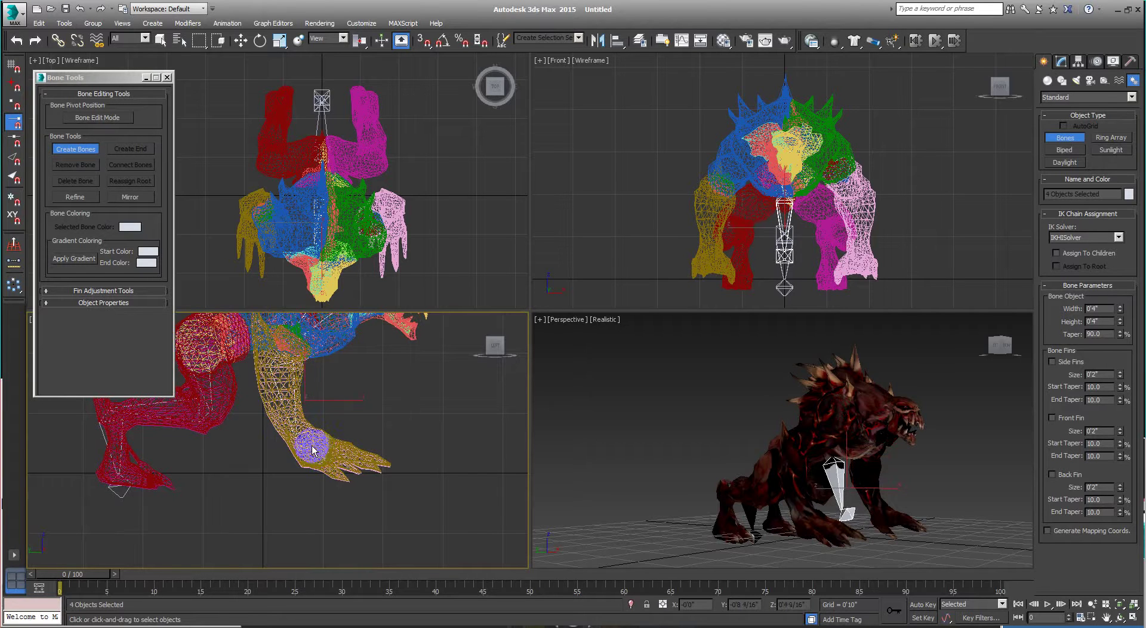
right_click(345, 462)
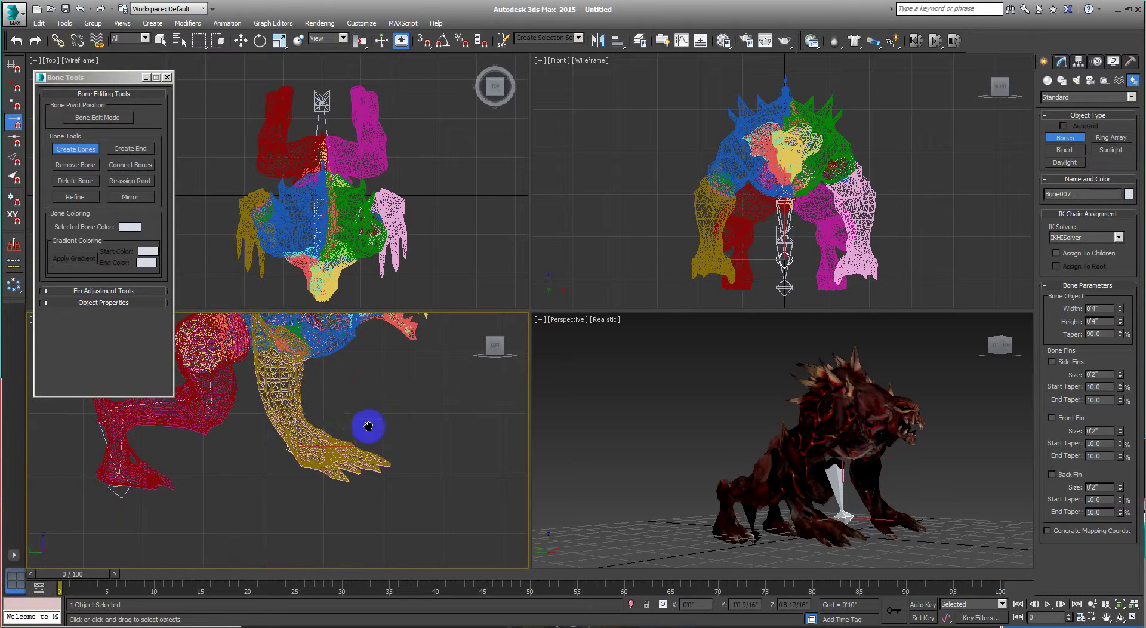
middle_click_drag(366, 425, 468, 474)
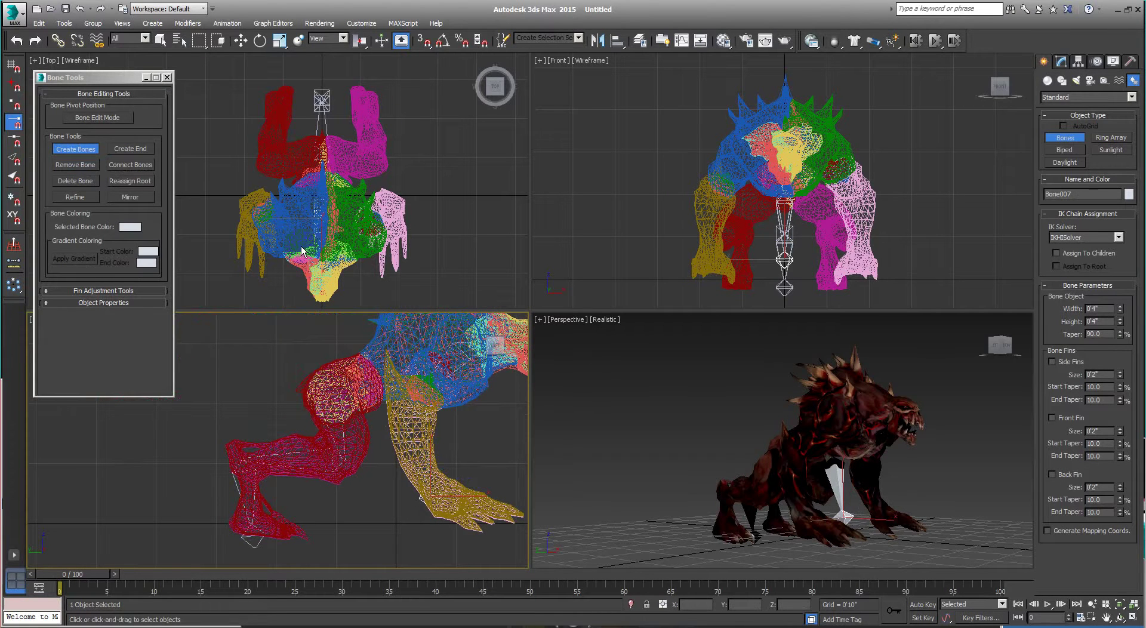
- Recentre and zoom the Left view onto the creature's hips and back
scroll(444, 375, "down", 4)
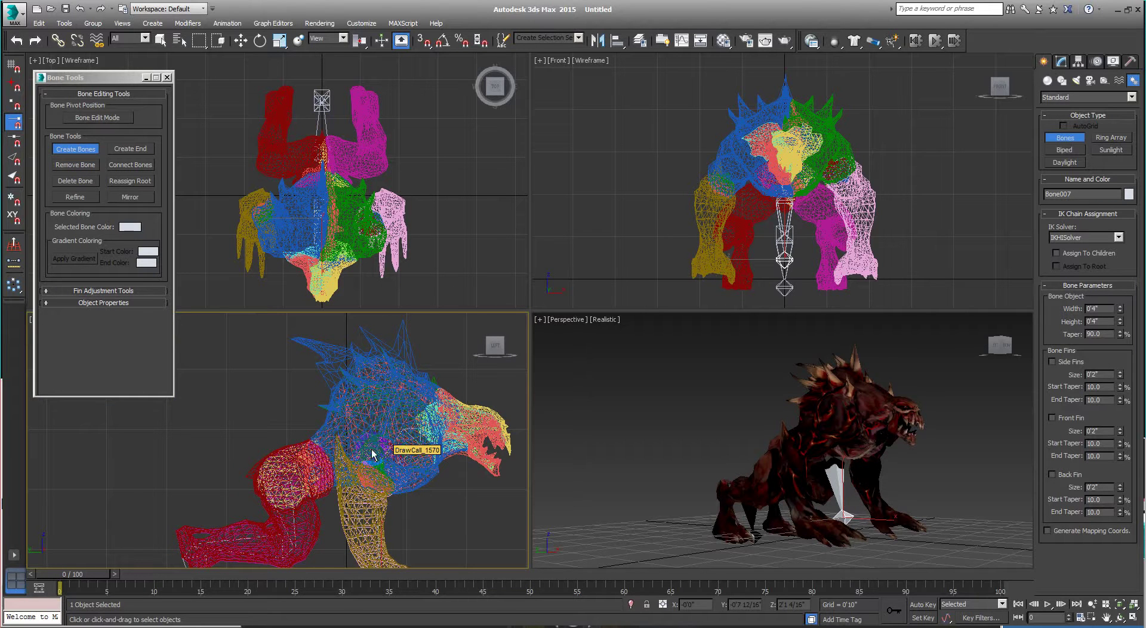
middle_click_drag(335, 472, 361, 406)
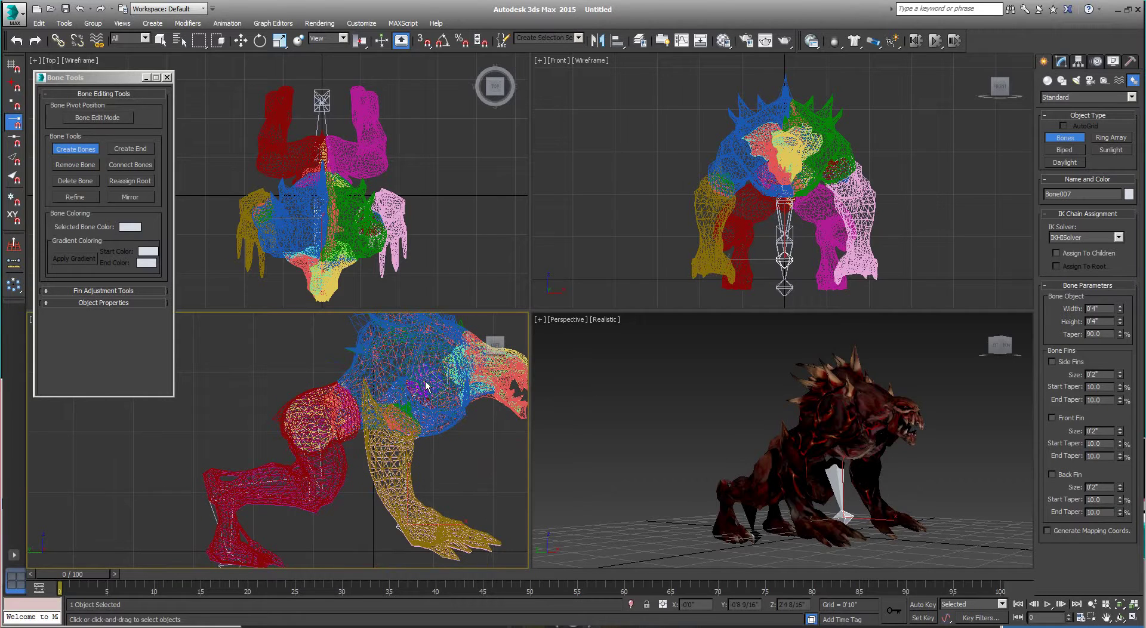
middle_click_drag(326, 417, 276, 482)
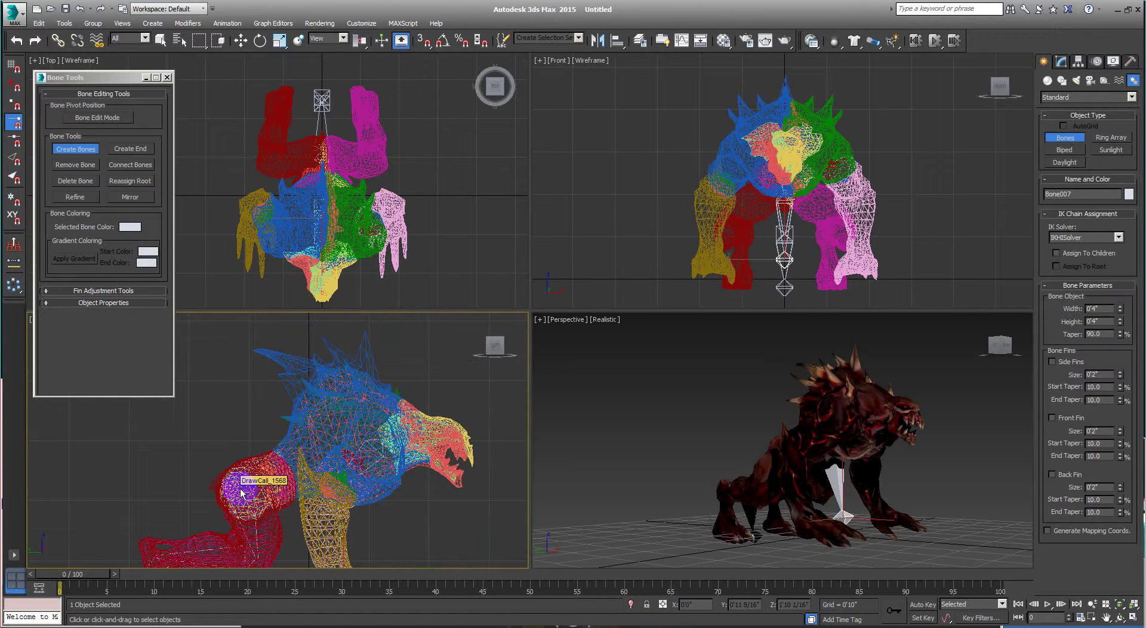
scroll(251, 477, "up", 2)
scroll(257, 465, "up", 2)
scroll(263, 469, "up", 2)
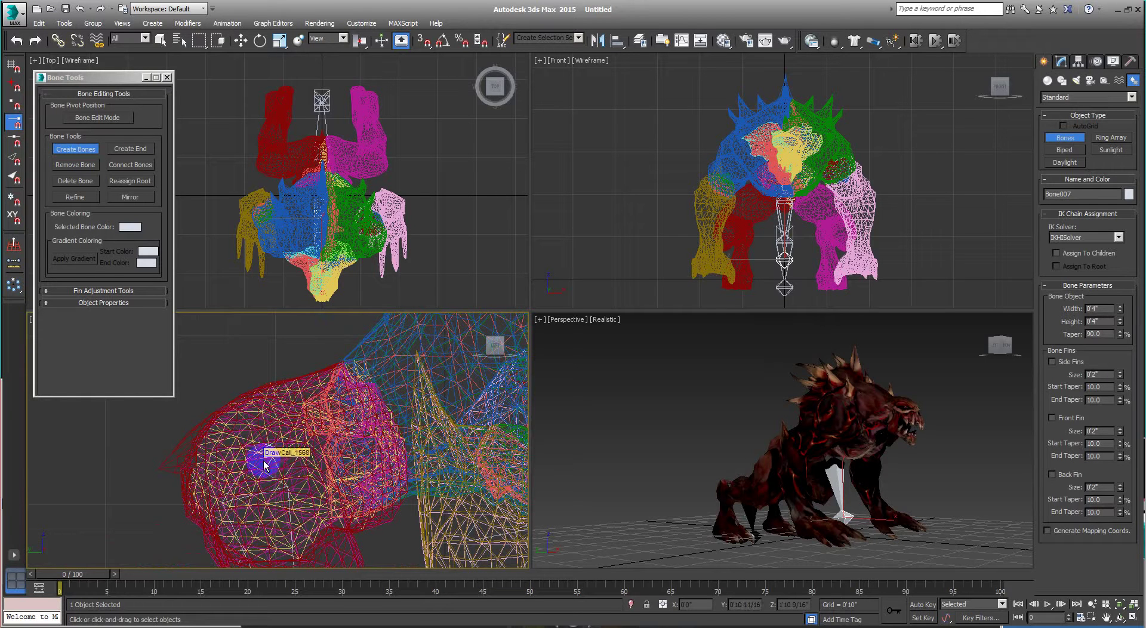
- Draw the spine chain from the hips along the back and up the neck into the head, ending at Bone013
mouse_move(334, 430)
middle_mouse_down()
mouse_move(348, 425)
mouse_move(289, 476)
mouse_move(315, 448)
middle_mouse_up()
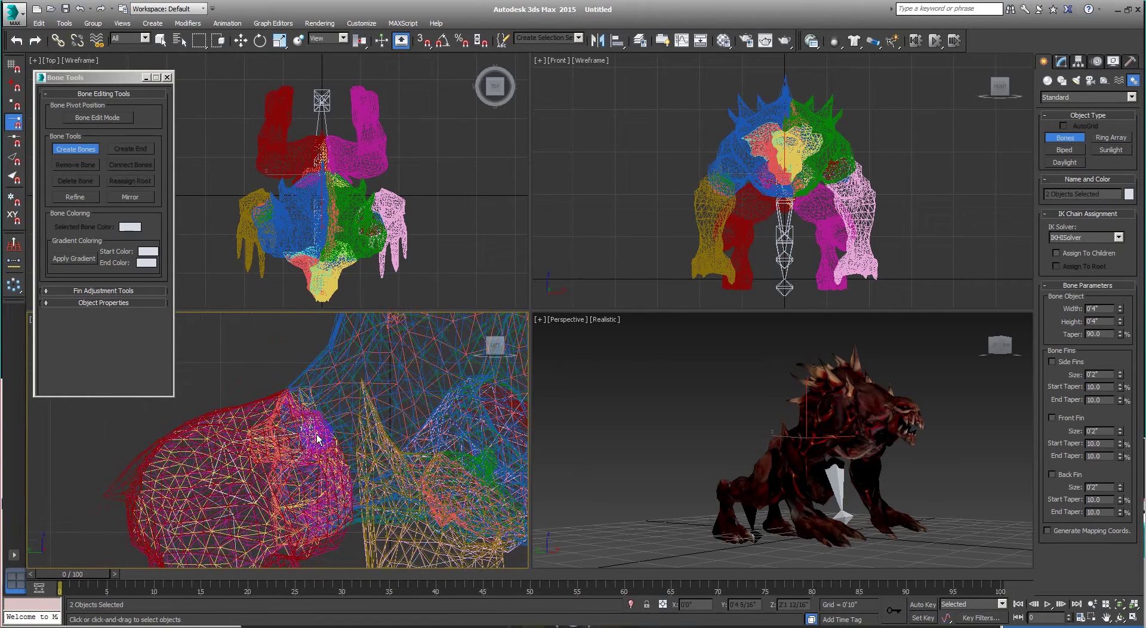
left_click(361, 396)
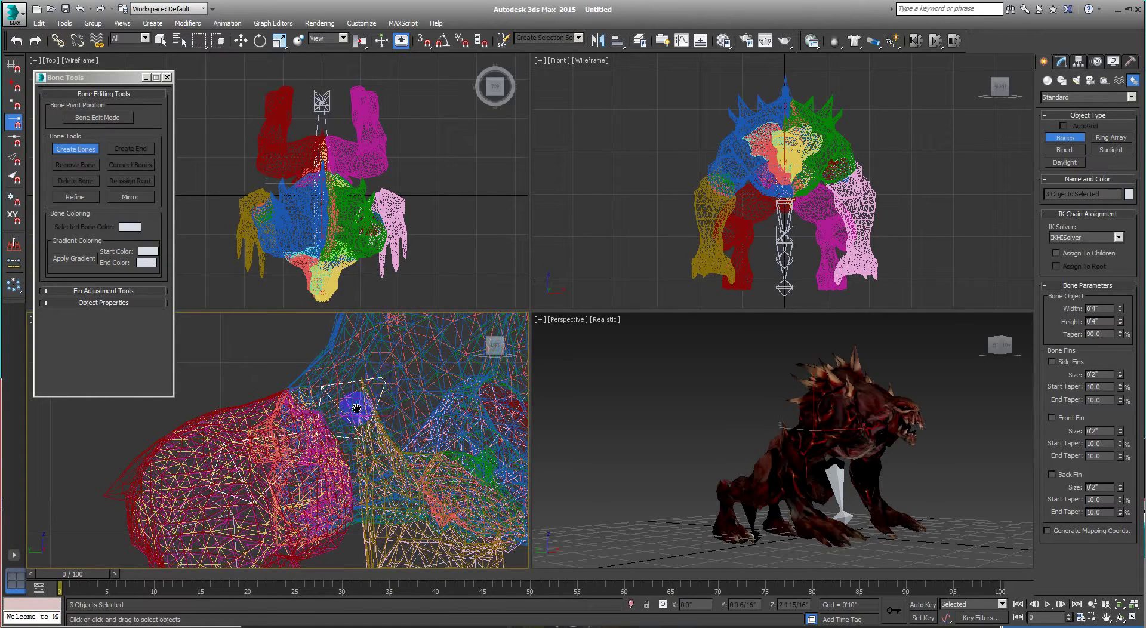
scroll(227, 489, "down", 2)
scroll(226, 484, "down", 2)
scroll(230, 502, "down", 2)
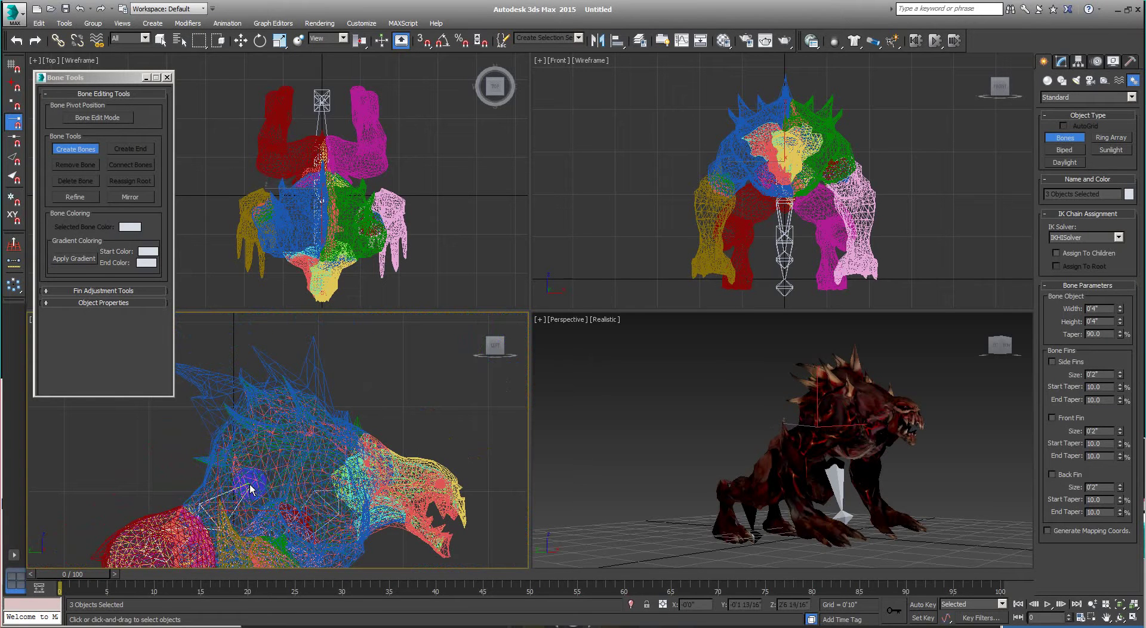
left_click(256, 461)
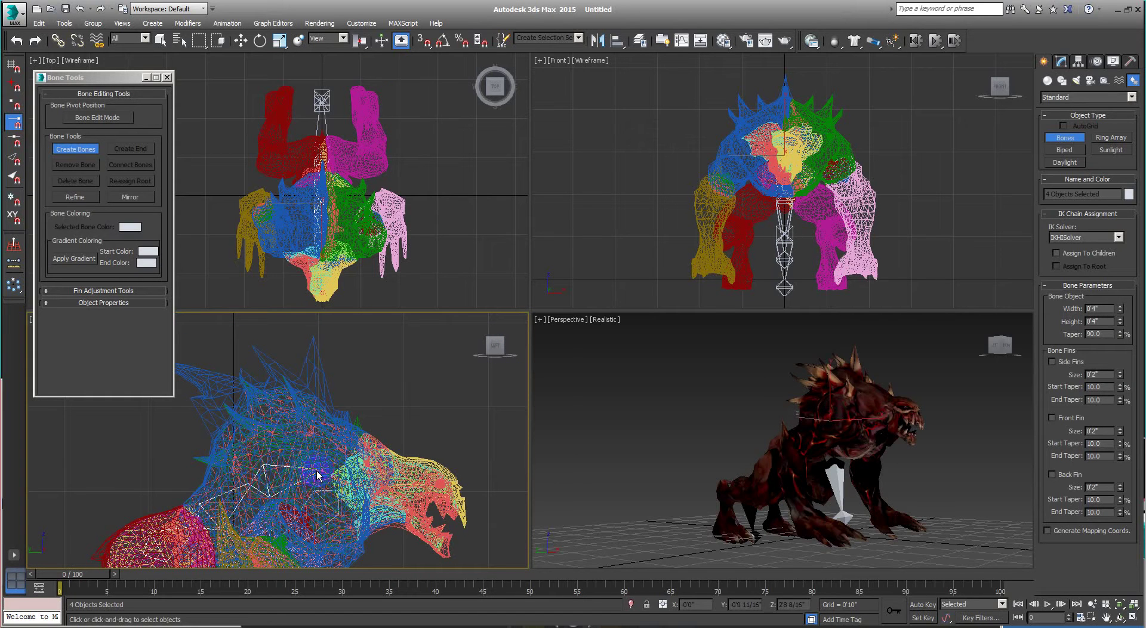
left_click(338, 463)
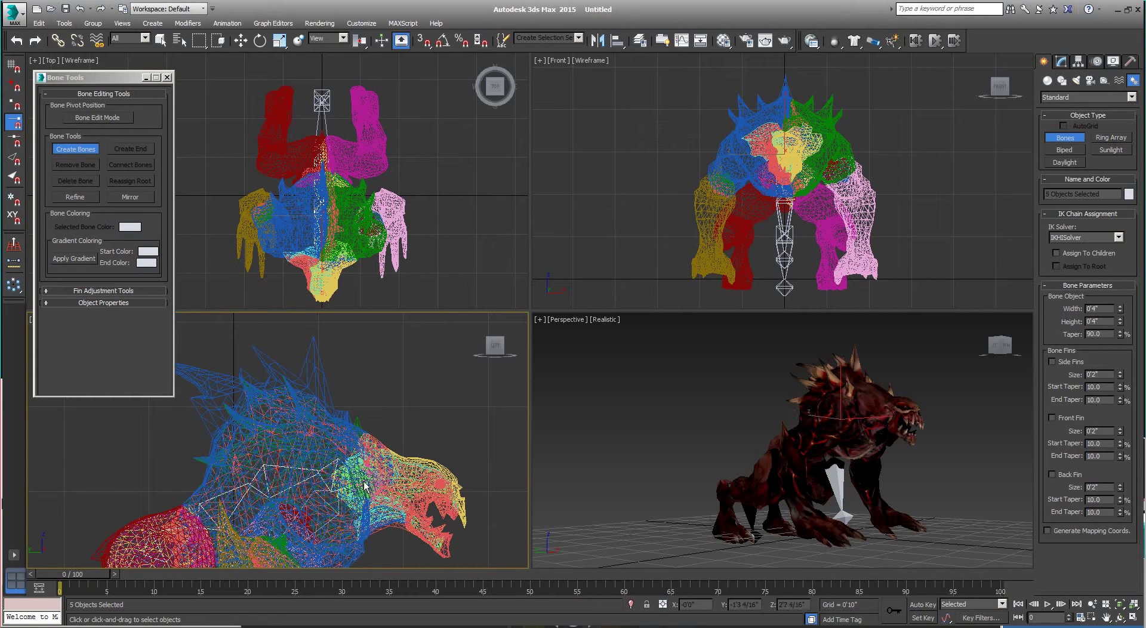
left_click(364, 482)
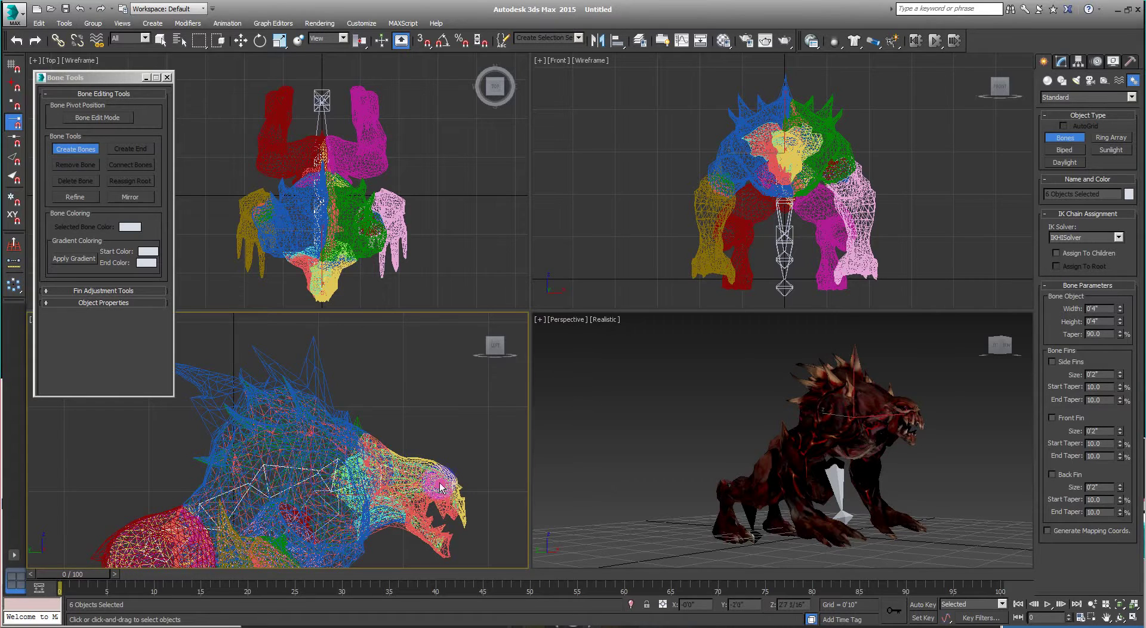
left_click(414, 478)
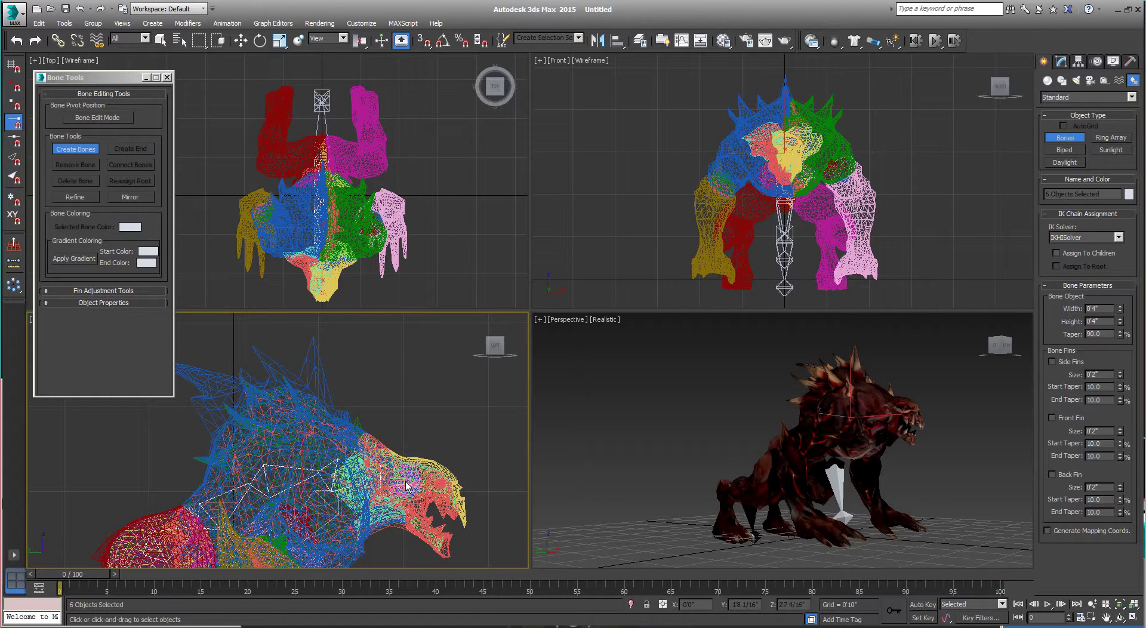
right_click(442, 481)
- Zoom to the mouth and draw the short jaw bone Bone015 after cancelling a first attempt
scroll(425, 449, "up", 3)
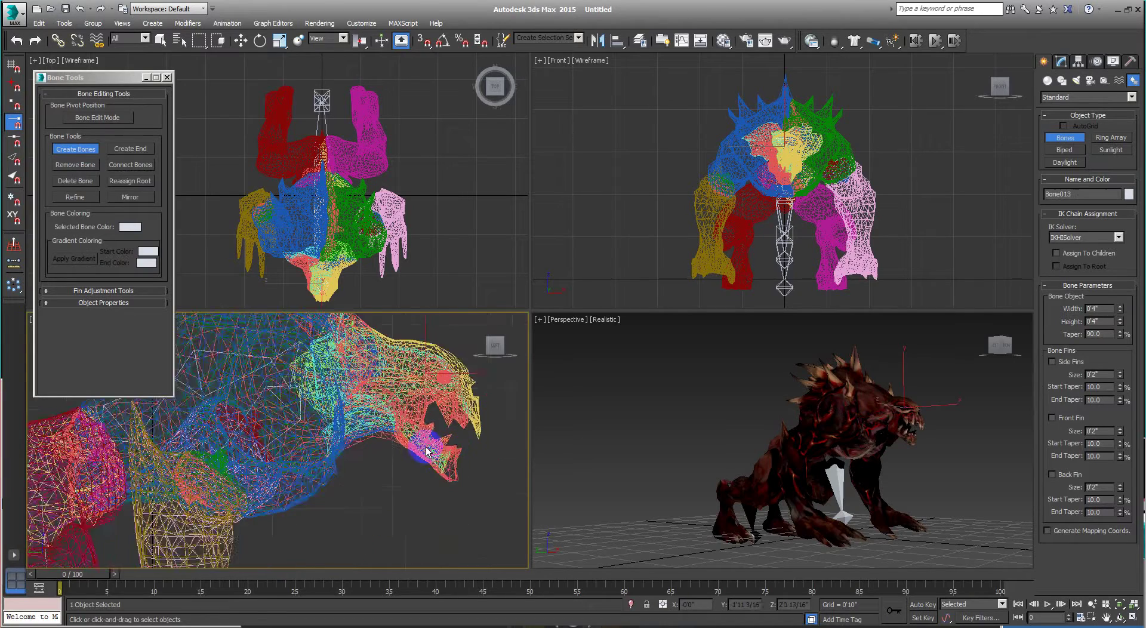
scroll(426, 449, "up", 2)
middle_click_drag(425, 449, 474, 502)
middle_click_drag(426, 456, 362, 449)
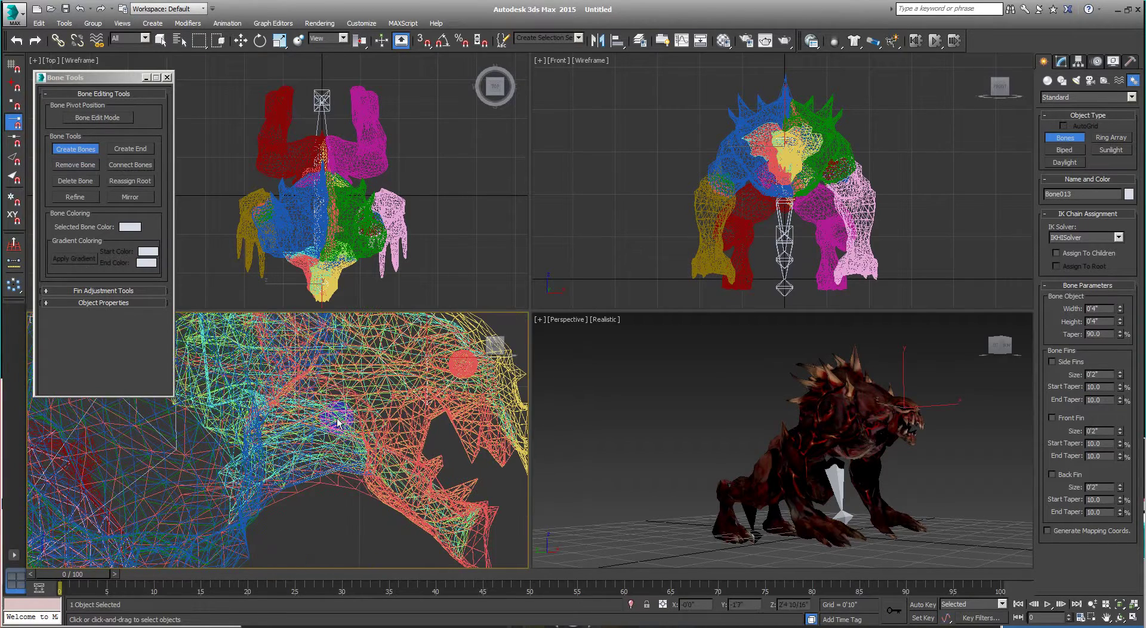
left_click_drag(338, 420, 482, 550)
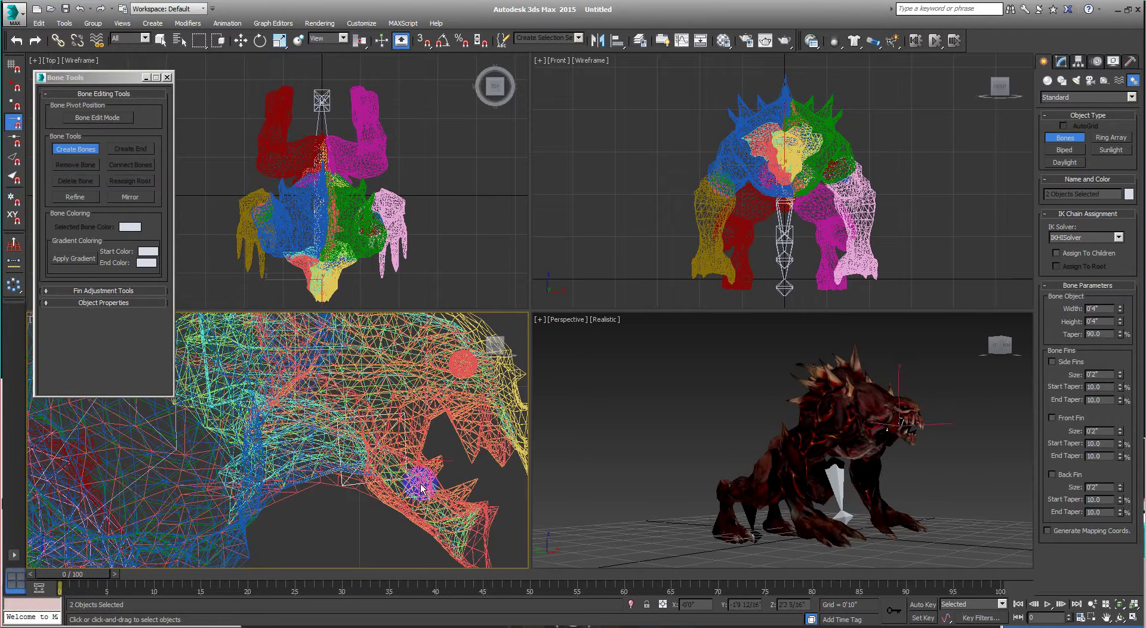
right_click(482, 549)
left_click(353, 424)
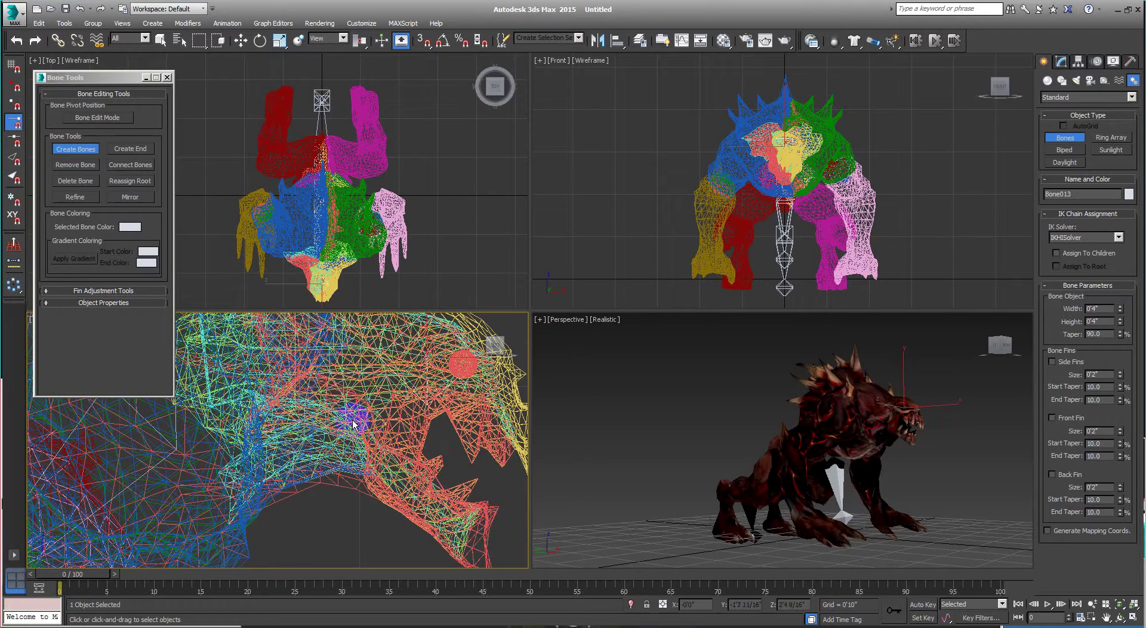
left_click(456, 526)
middle_click_drag(456, 525, 422, 462)
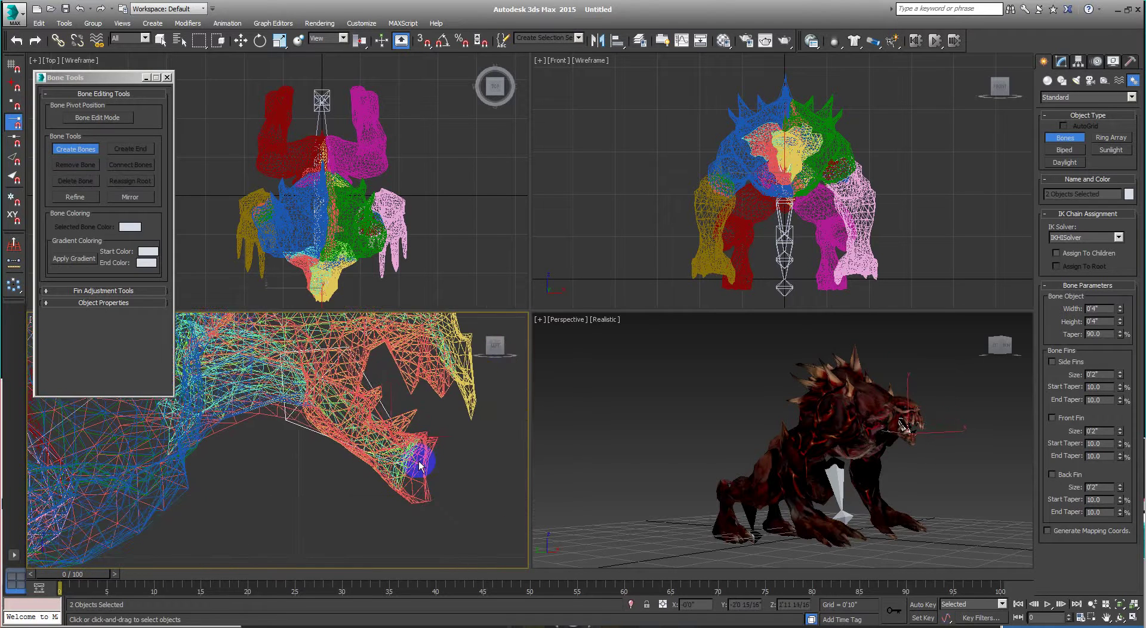
left_click(458, 488)
- Zoom out and pan the Left view to check the jaw bone against the whole creature
scroll(453, 512, "down", 3)
middle_click_drag(384, 477, 420, 387)
scroll(342, 538, "down", 2)
mouse_move(342, 537)
middle_mouse_down()
mouse_move(277, 555)
mouse_move(266, 476)
middle_mouse_up()
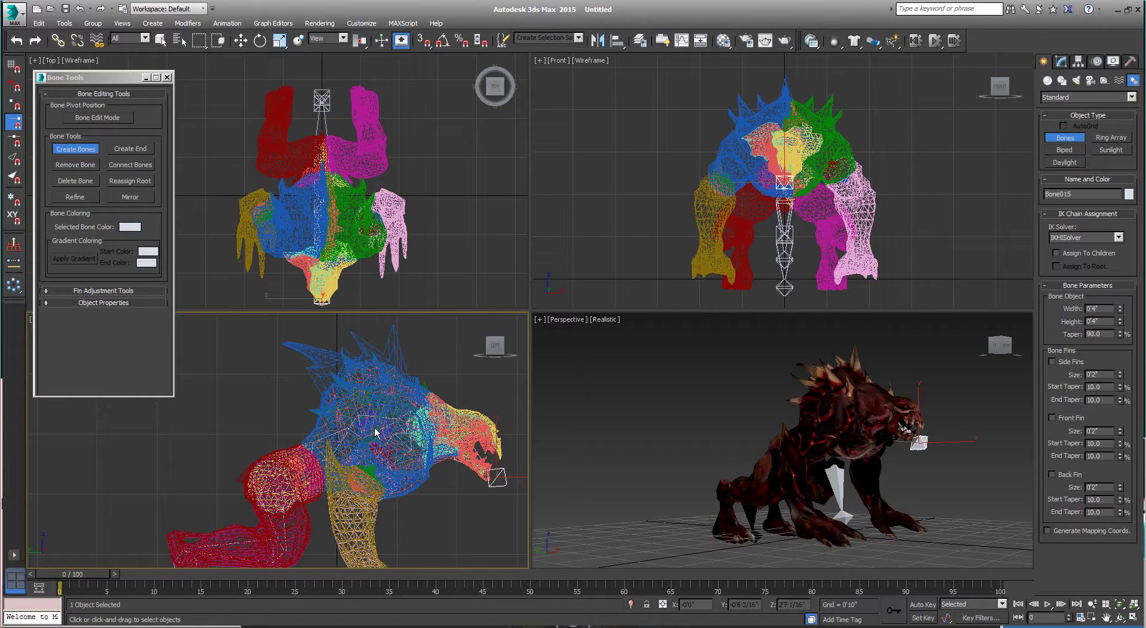
middle_click_drag(380, 430, 340, 441)
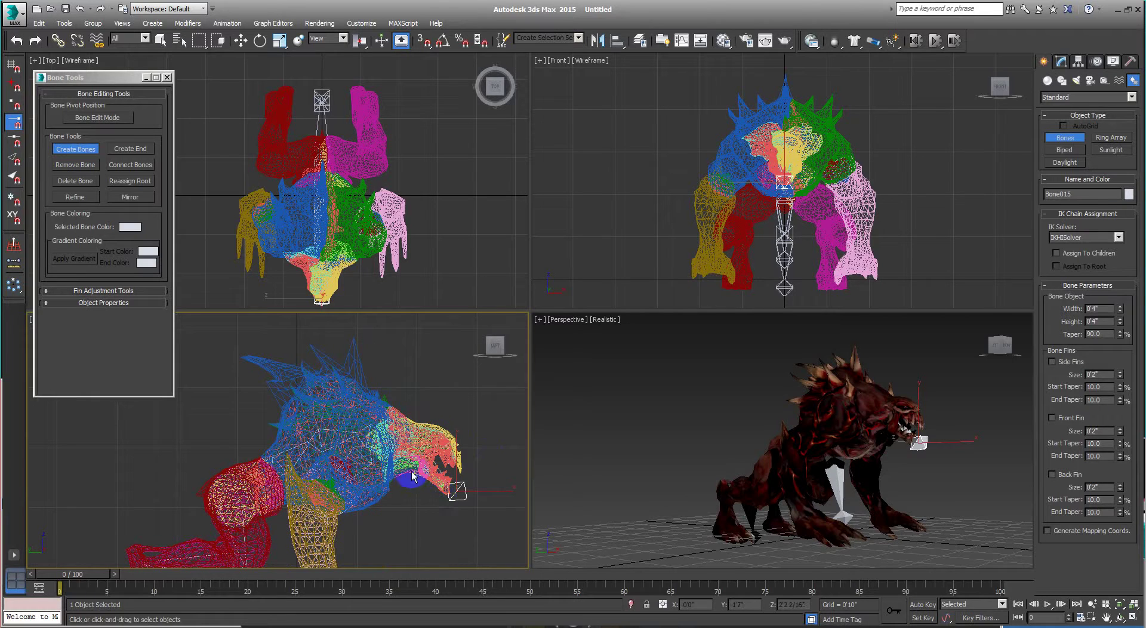
middle_click_drag(412, 476, 336, 457)
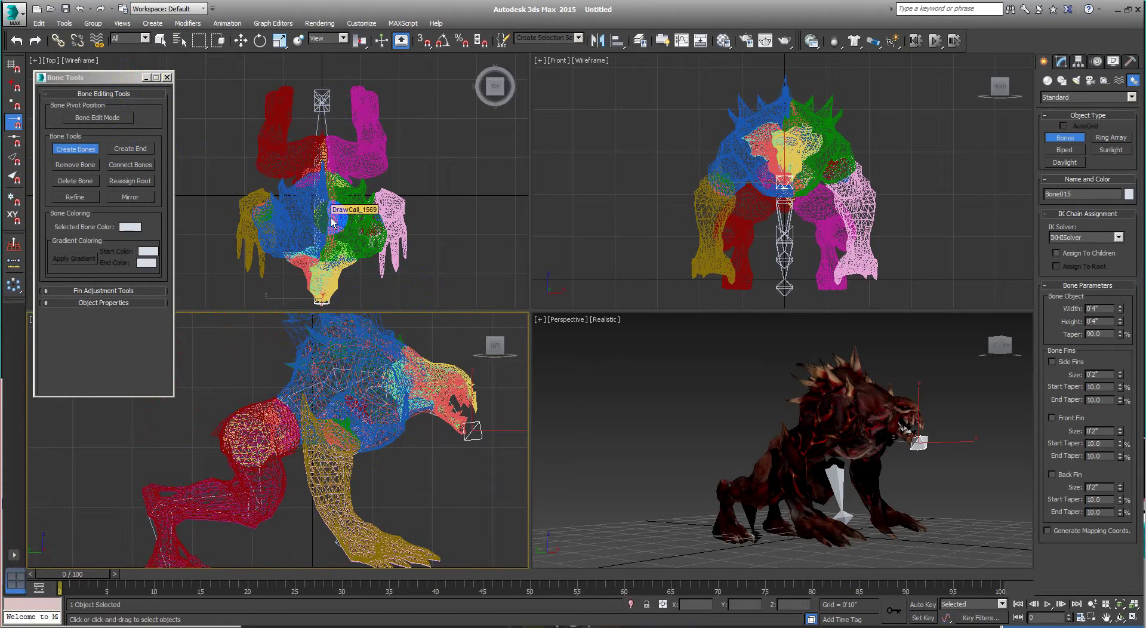
- Close Bone Tools, exit bone creation and select the Bone001 leg chain
left_click(167, 78)
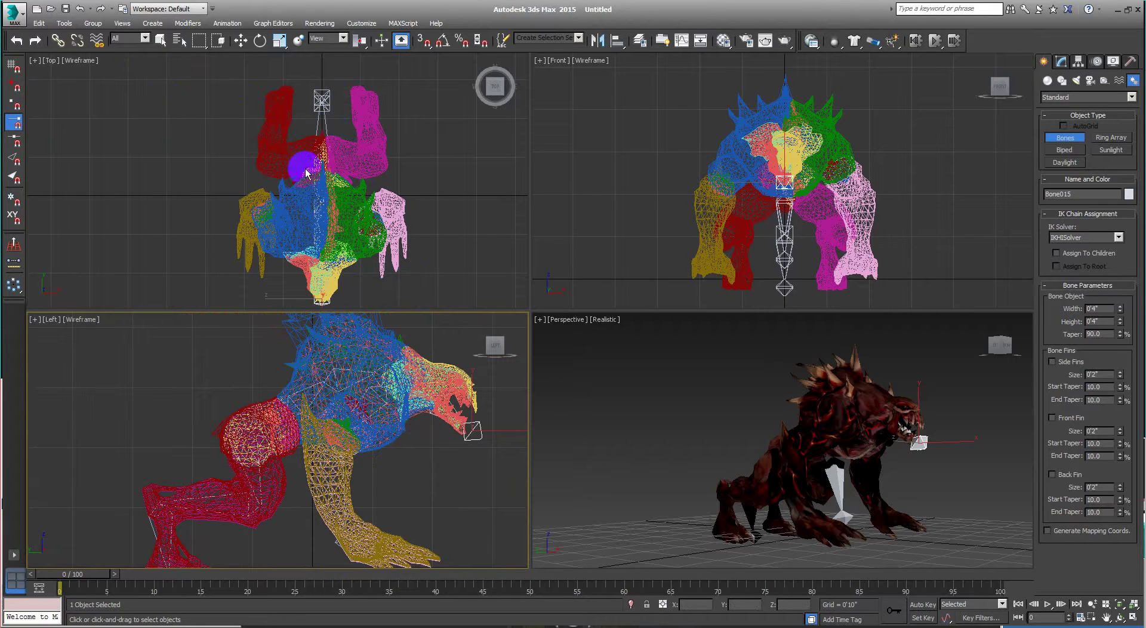
right_click(396, 174)
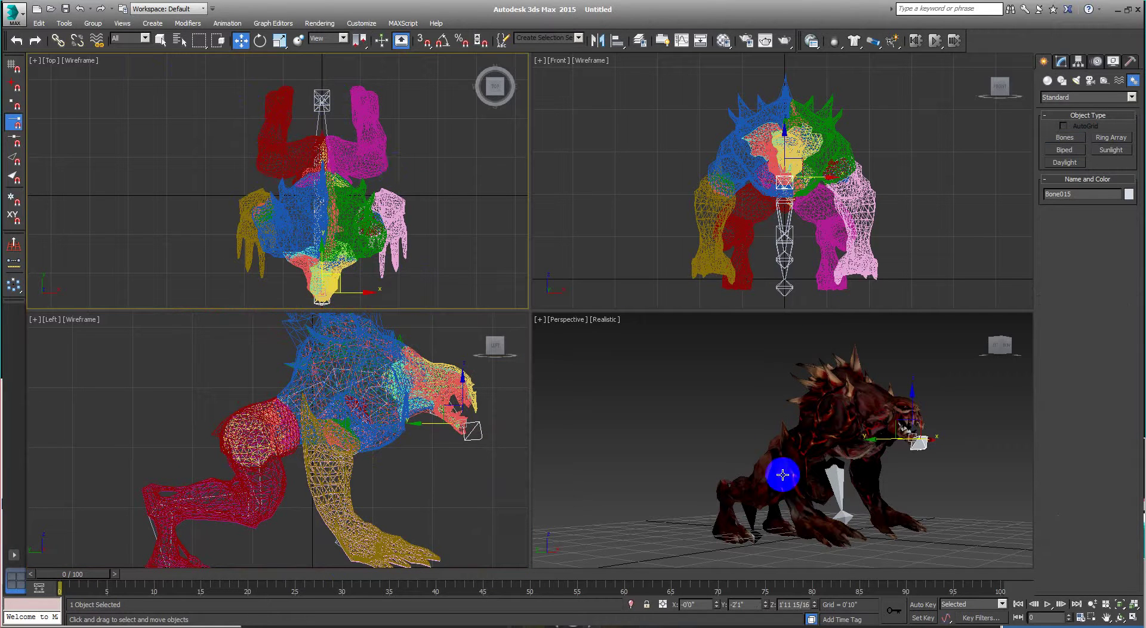
middle_click_drag(379, 512, 370, 459)
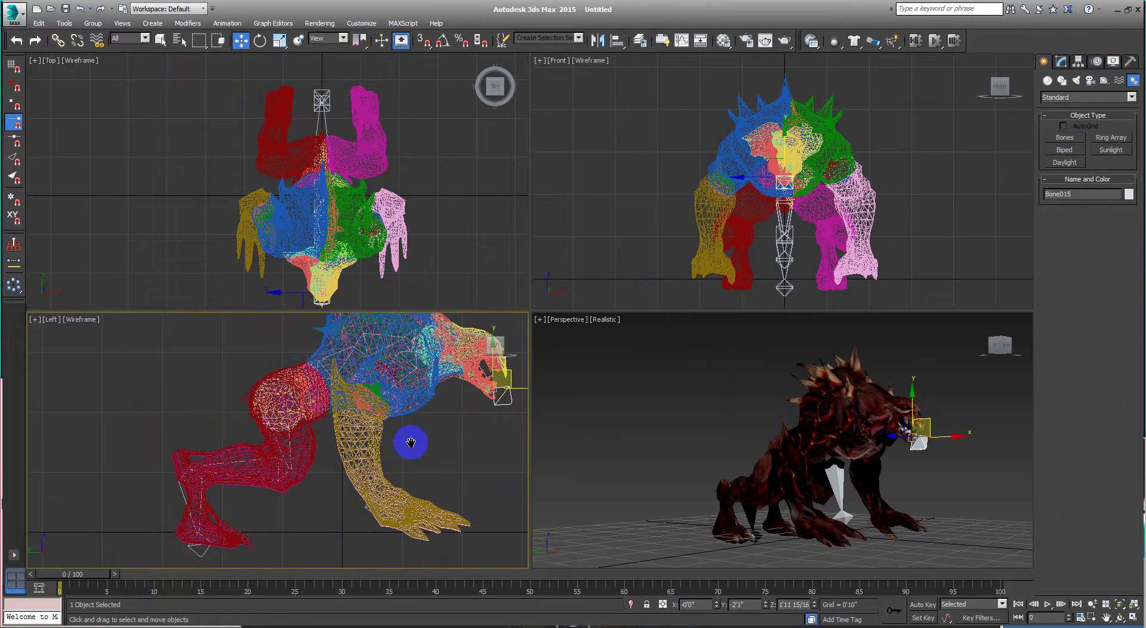
scroll(371, 459, "up", 2)
scroll(328, 462, "up", 2)
scroll(302, 456, "up", 2)
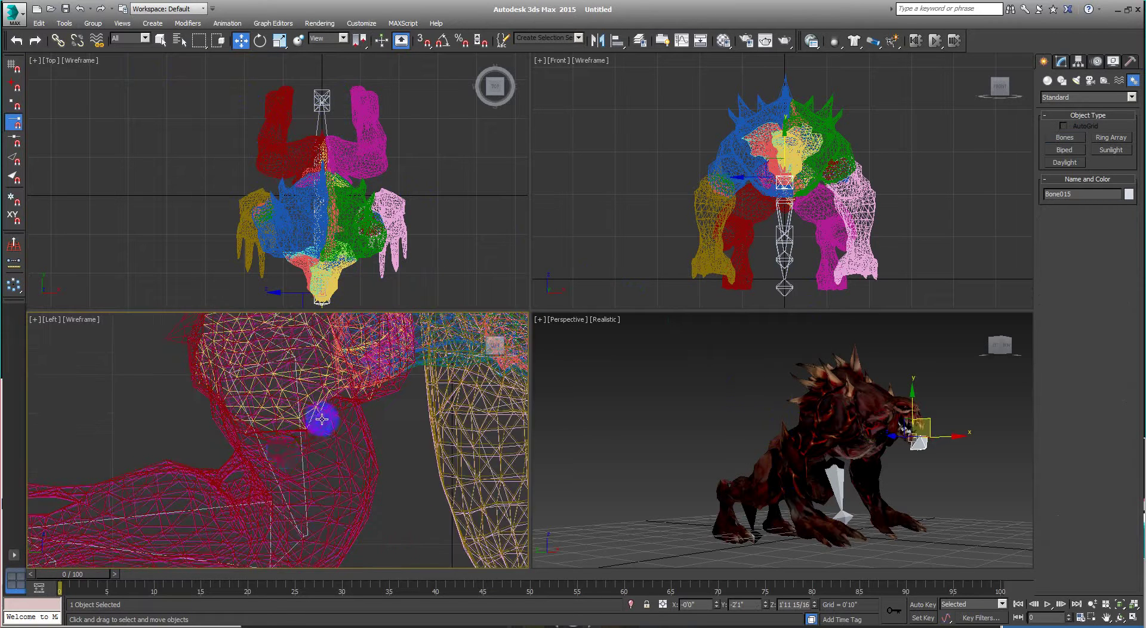
scroll(320, 416, "up", 3)
scroll(279, 440, "up", 2)
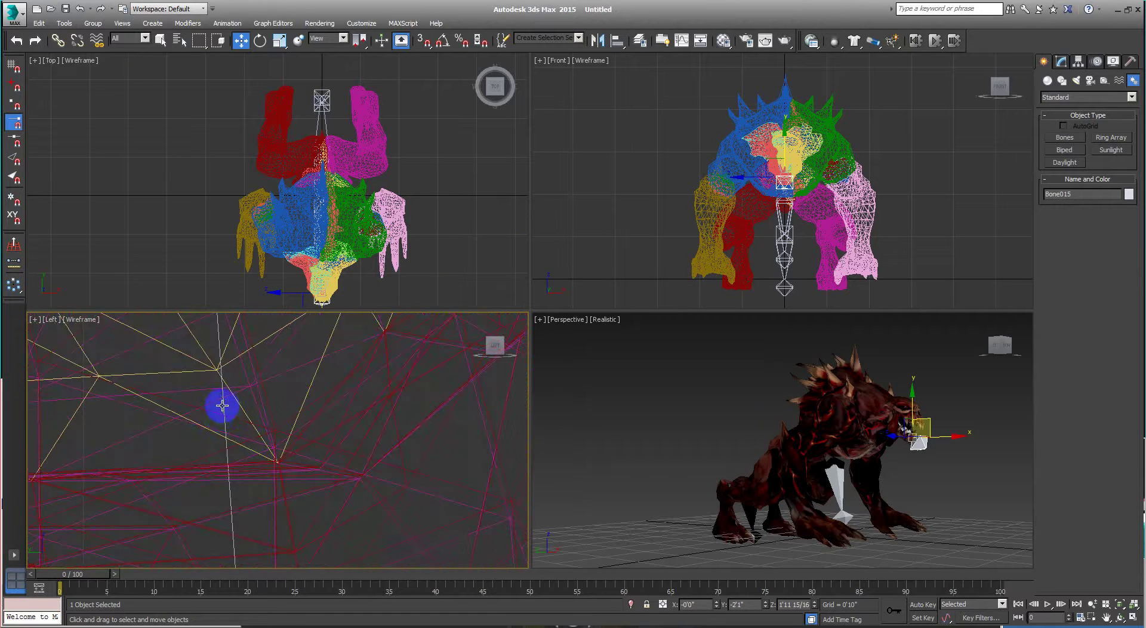
left_click(220, 405)
mouse_move(445, 135)
middle_mouse_down()
mouse_move(497, 160)
mouse_move(438, 186)
middle_mouse_up()
- Move the Bone001 chain sideways along X in the Top view into the red hind leg
left_click(239, 40)
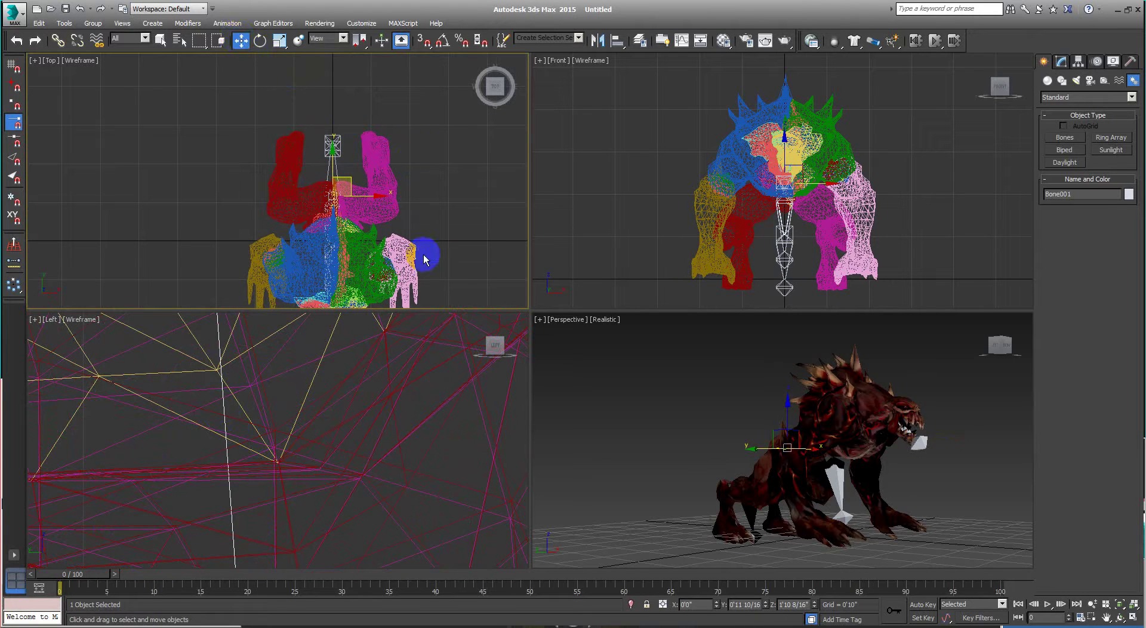
middle_click_drag(426, 258, 442, 213)
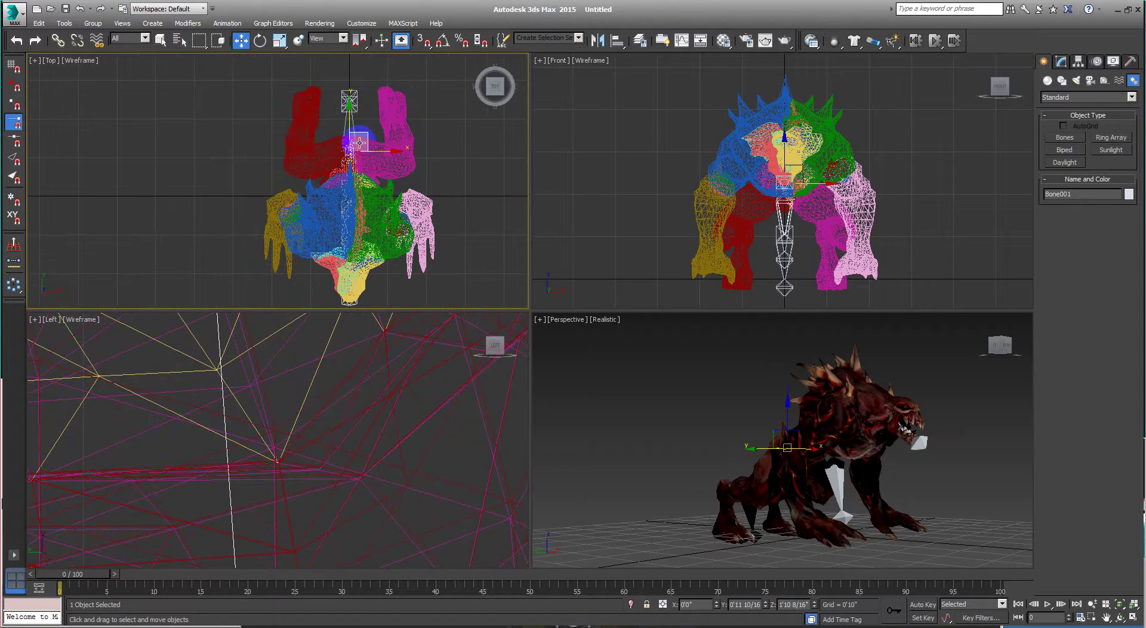
left_click(247, 47)
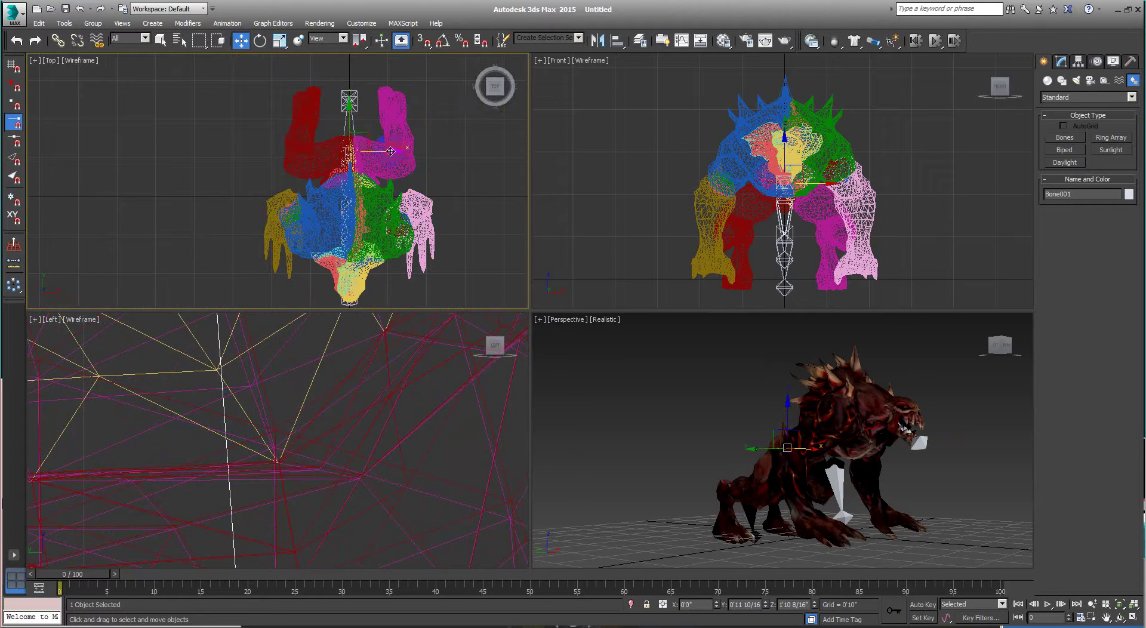
left_click_drag(392, 151, 339, 152)
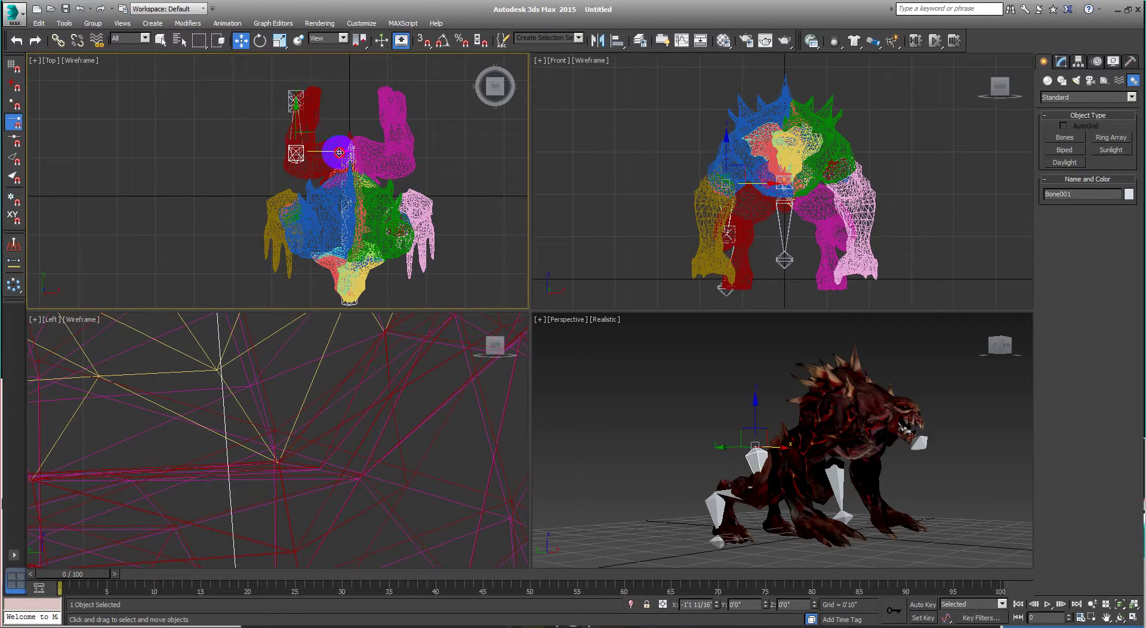
- Select the Bone005 chain and drag it left in the Front view into the yellow foreleg
scroll(424, 421, "down", 3)
scroll(314, 483, "down", 2)
scroll(314, 480, "down", 1)
scroll(309, 418, "down", 2)
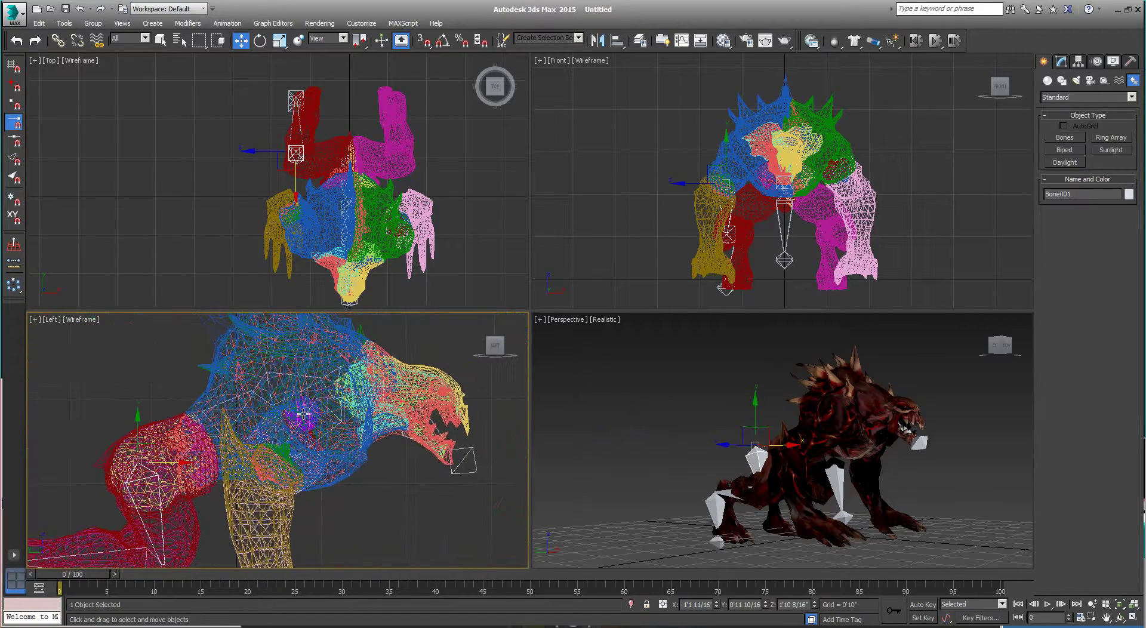
scroll(308, 409, "down", 1)
scroll(329, 386, "up", 3)
scroll(348, 373, "up", 3)
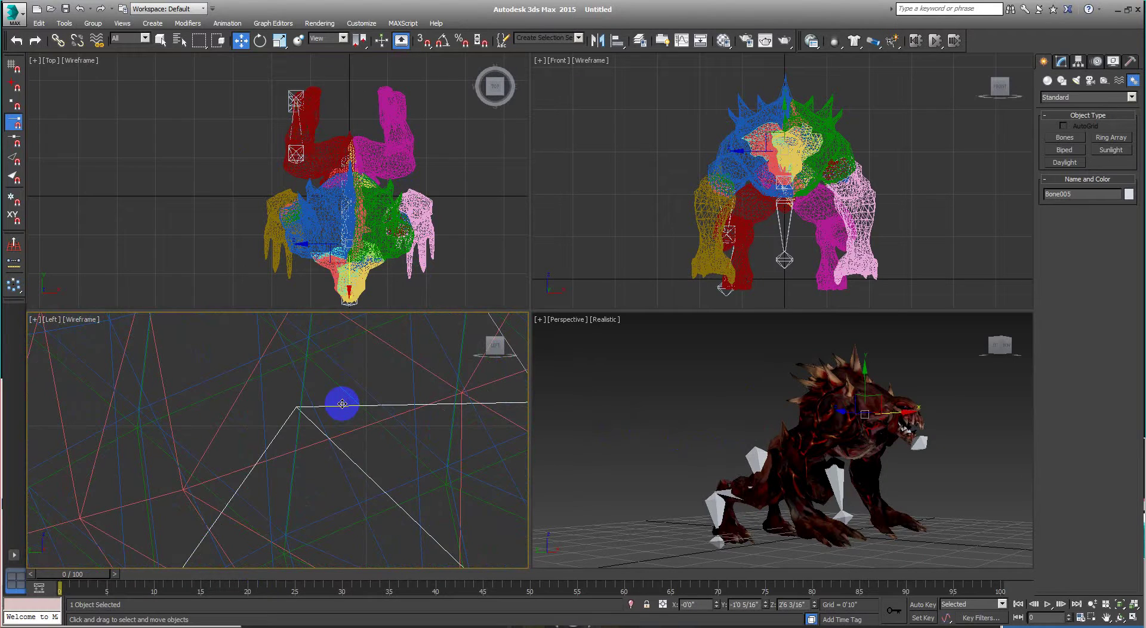
left_click(867, 474)
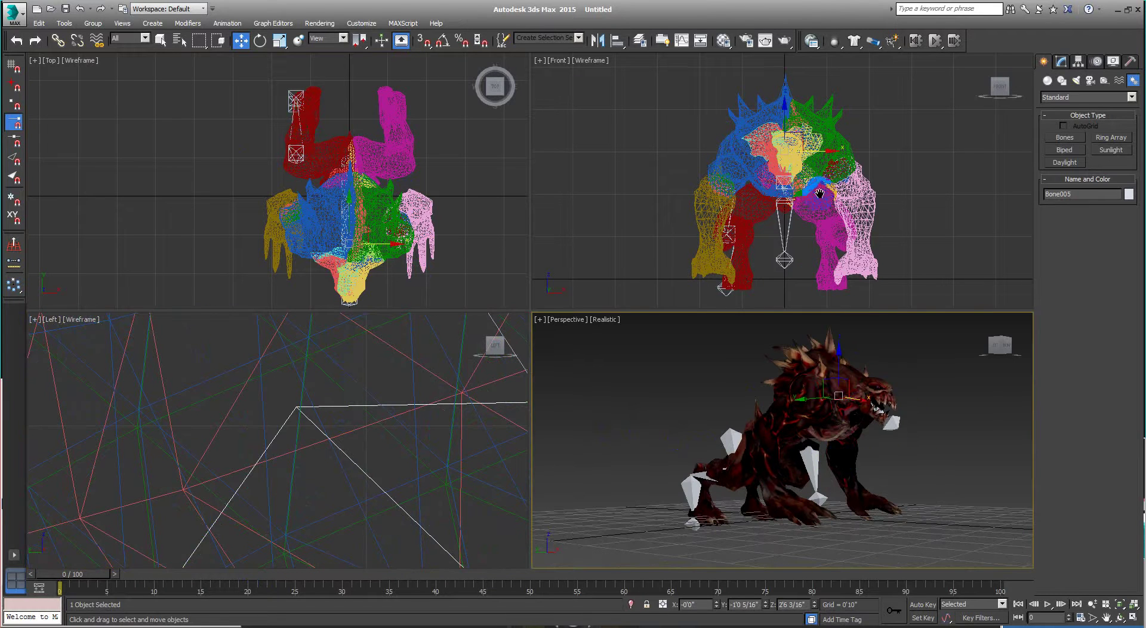
middle_click_drag(820, 193, 836, 192)
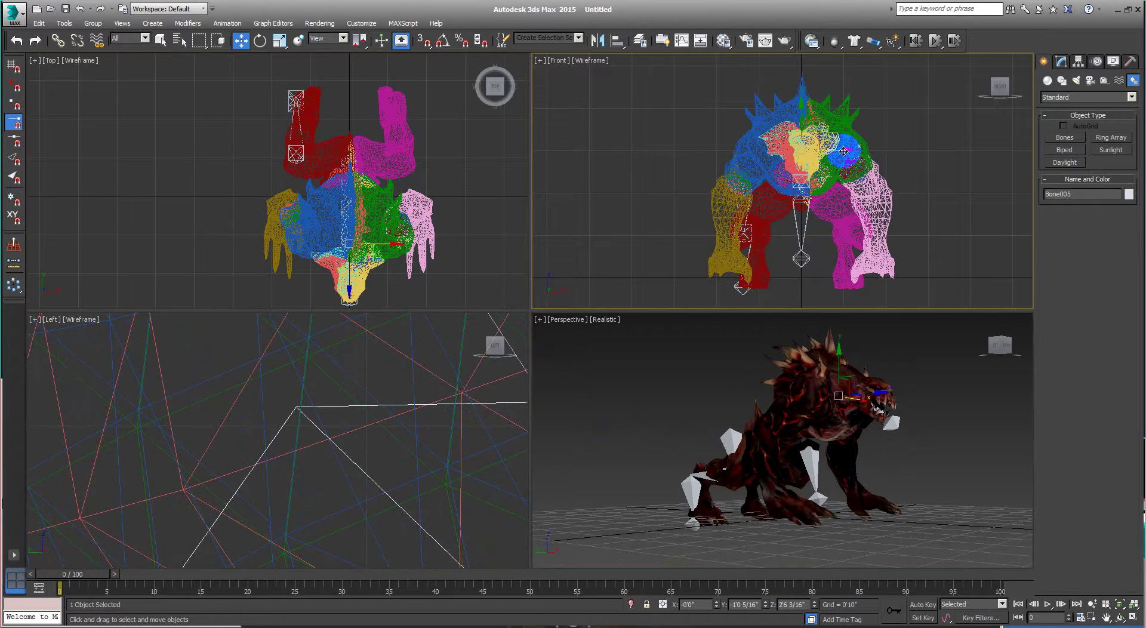
left_click_drag(832, 151, 791, 155)
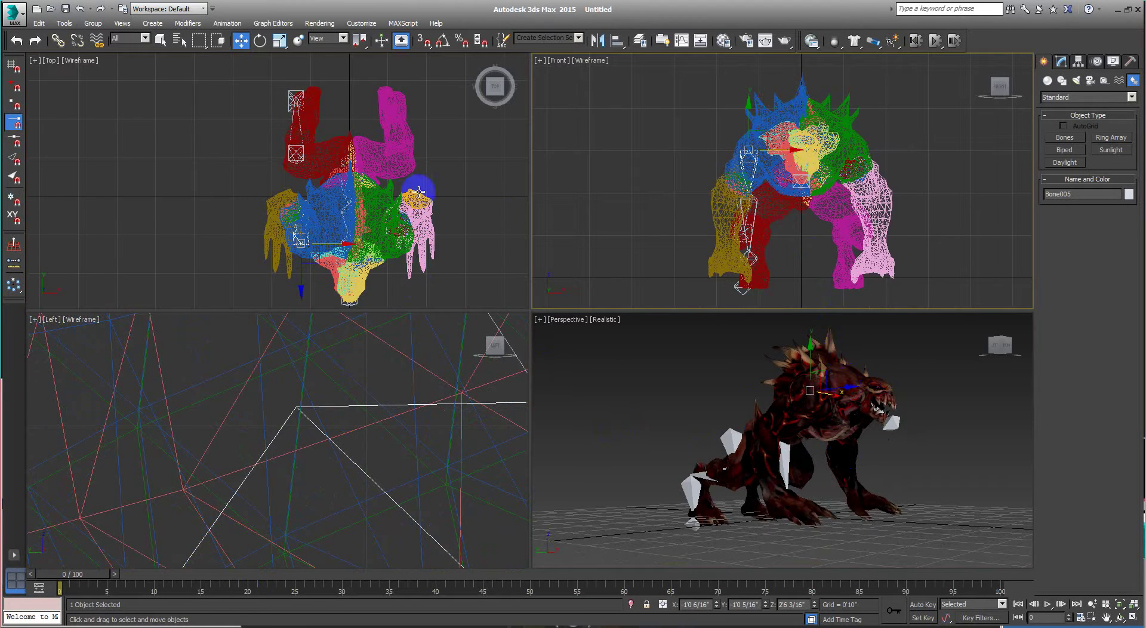
- Delete the stray jaw bone Bone015 from the Left view
mouse_move(809, 494)
middle_mouse_down("alt")
mouse_move(841, 466)
mouse_move(785, 442)
middle_mouse_up("alt")
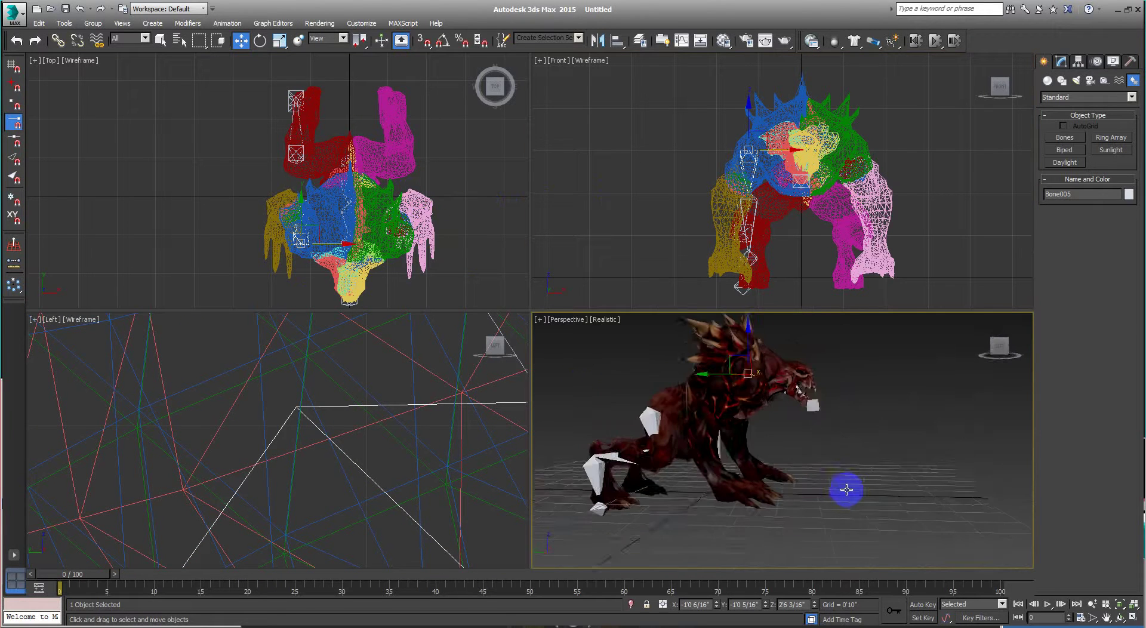
scroll(89, 346, "down", 5)
scroll(302, 455, "down", 2)
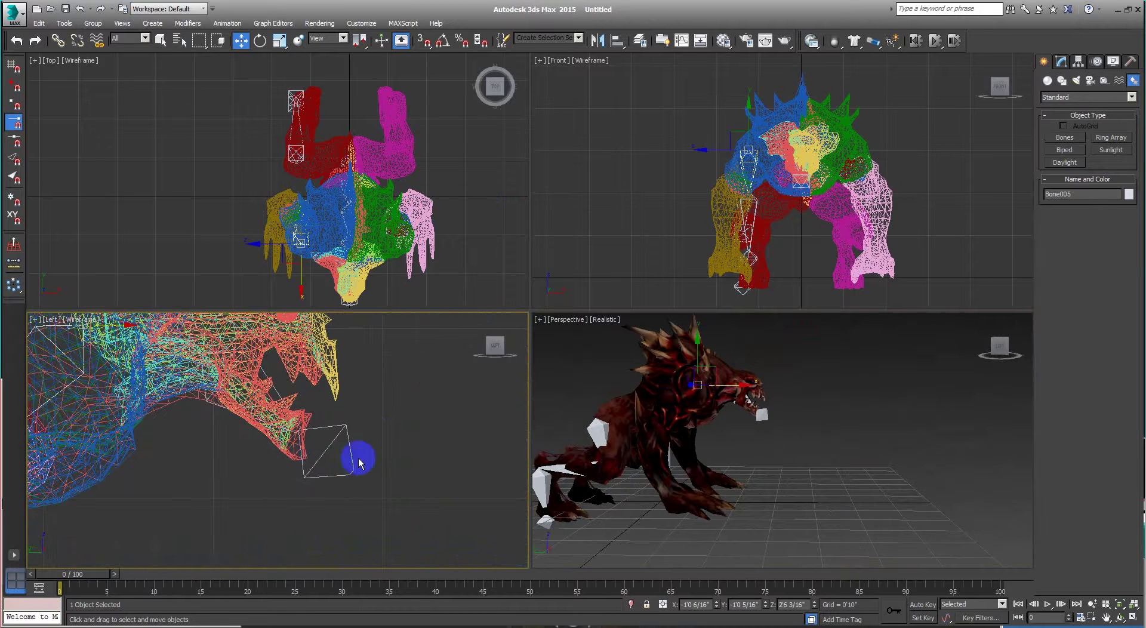
left_click(352, 458)
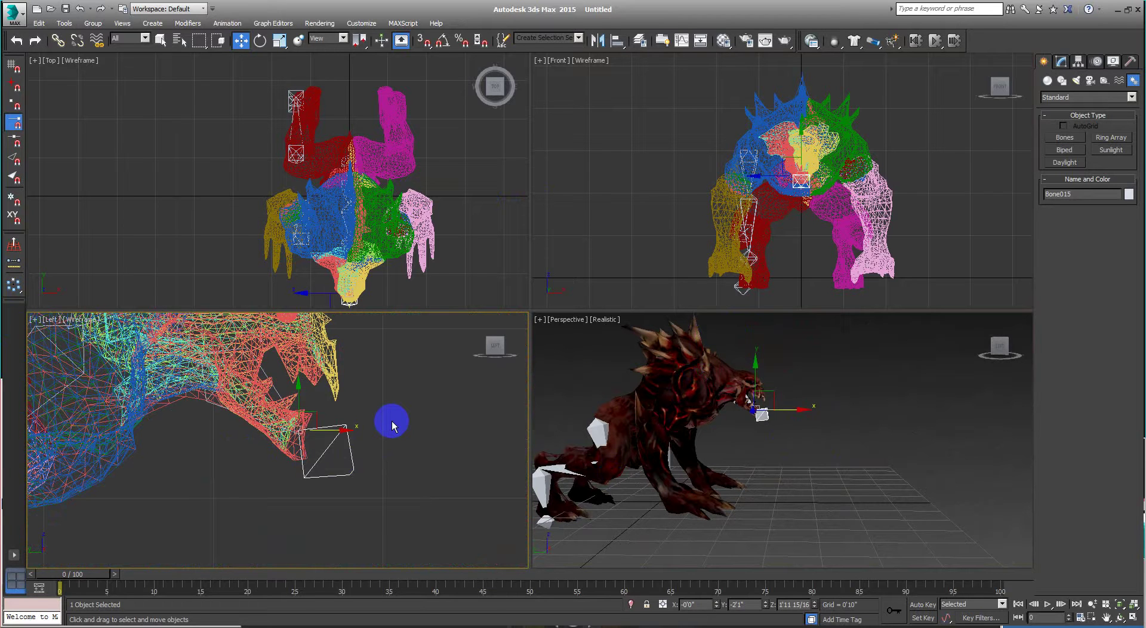
key("Delete")
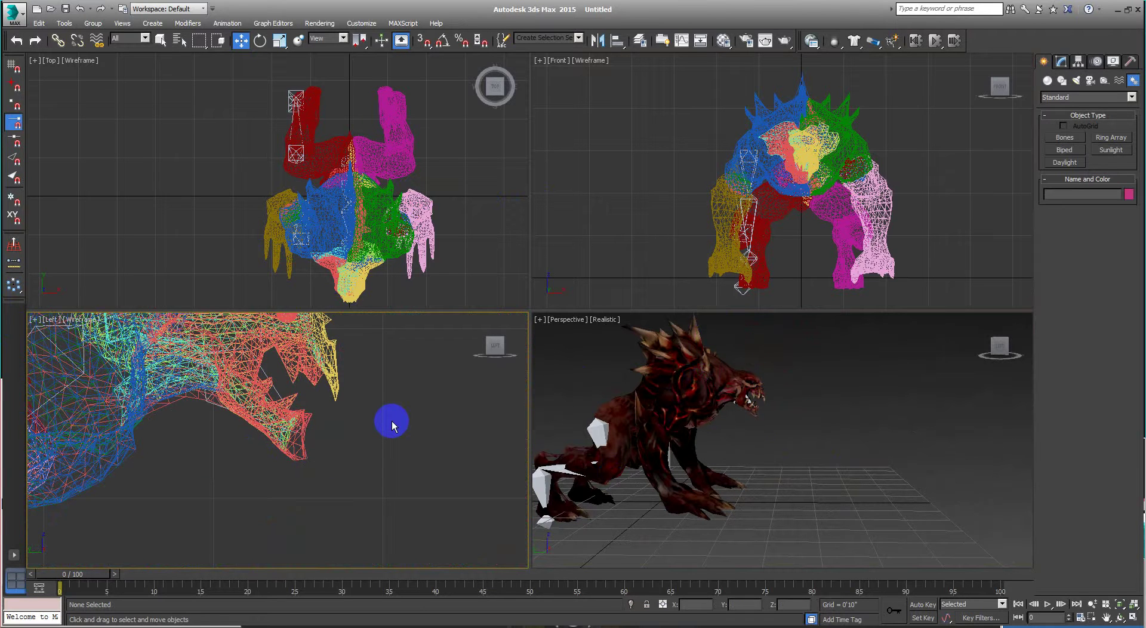
- Rotate the foot bone Bone004 about 18° in the side view
middle_click_drag(391, 421, 460, 285)
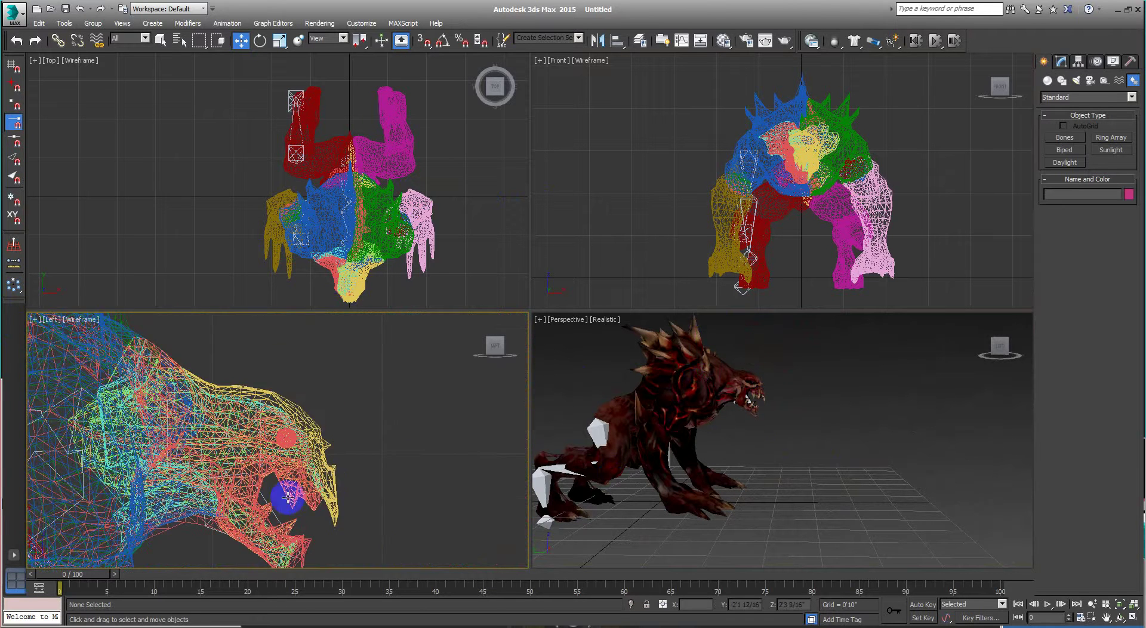
scroll(229, 478, "down", 5)
scroll(229, 478, "up", 1)
scroll(185, 484, "up", 3)
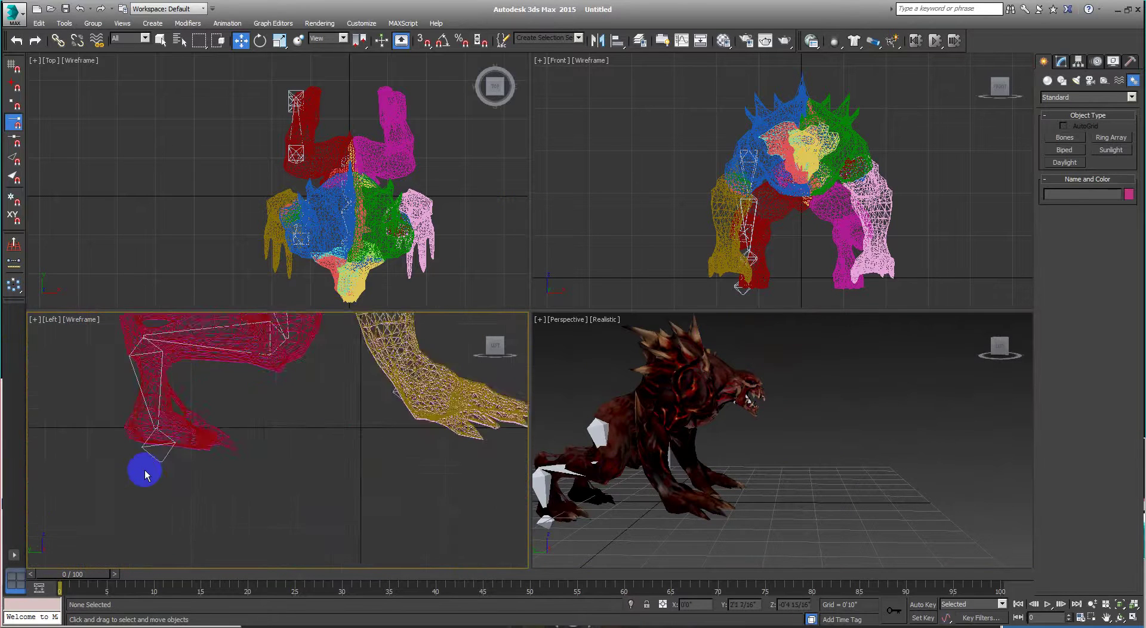
scroll(149, 466, "up", 2)
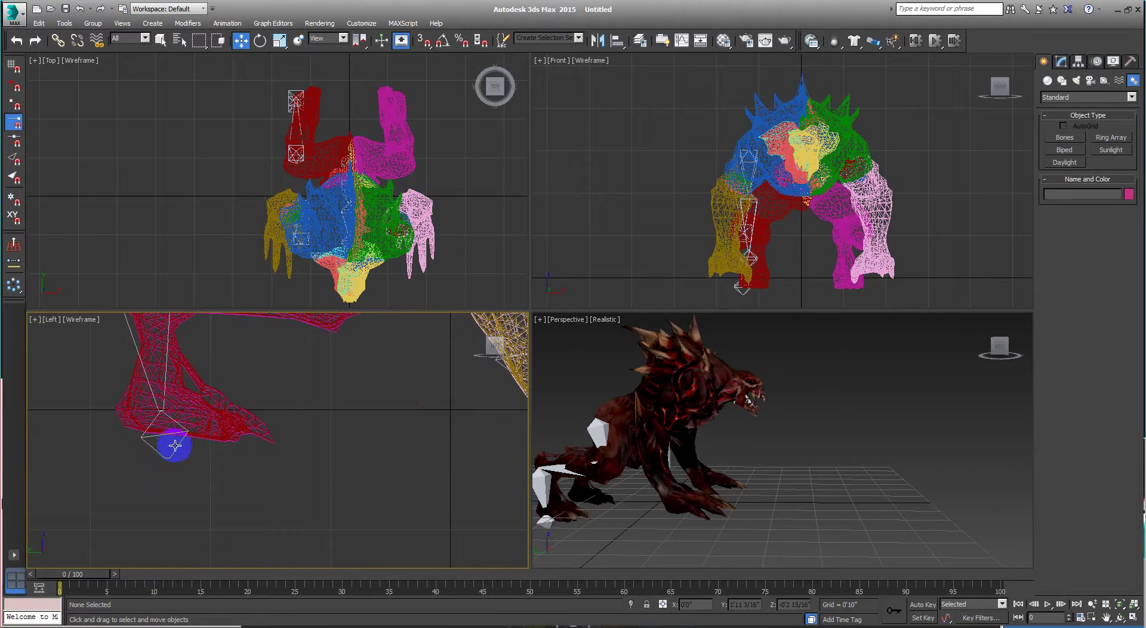
left_click(172, 451)
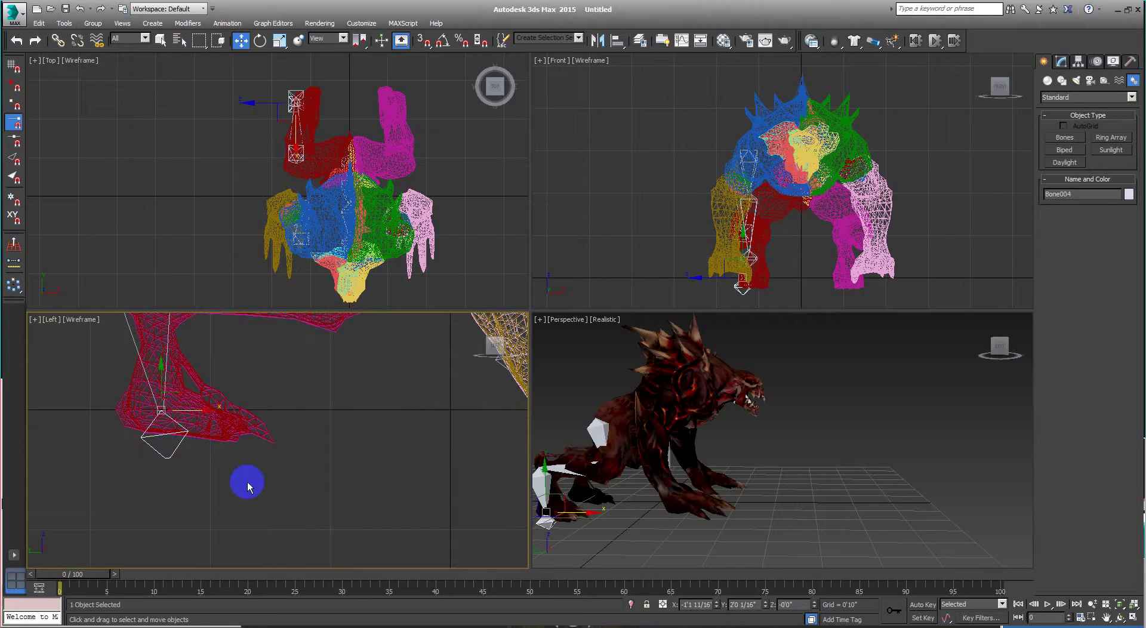
key("e")
mouse_move(187, 378)
left_mouse_down()
mouse_move(94, 371)
mouse_move(192, 422)
left_mouse_up()
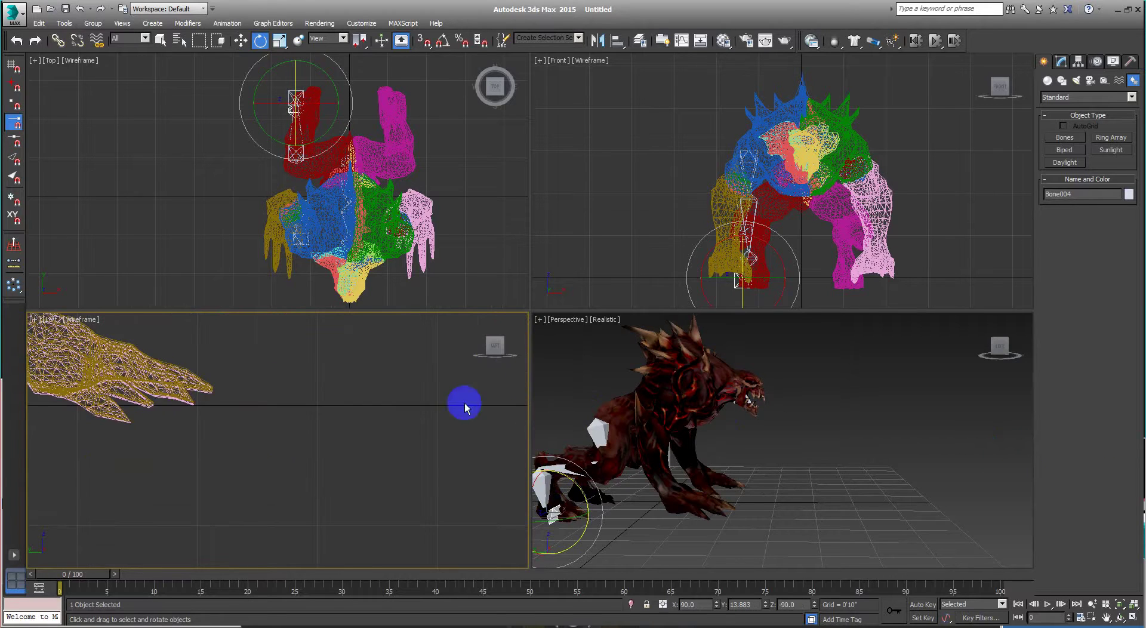
- Rotate the claw bone Bone007 about 42° so it runs along the foot
scroll(486, 538, "up", 2)
scroll(465, 520, "up", 2)
scroll(325, 487, "up", 2)
scroll(305, 478, "up", 2)
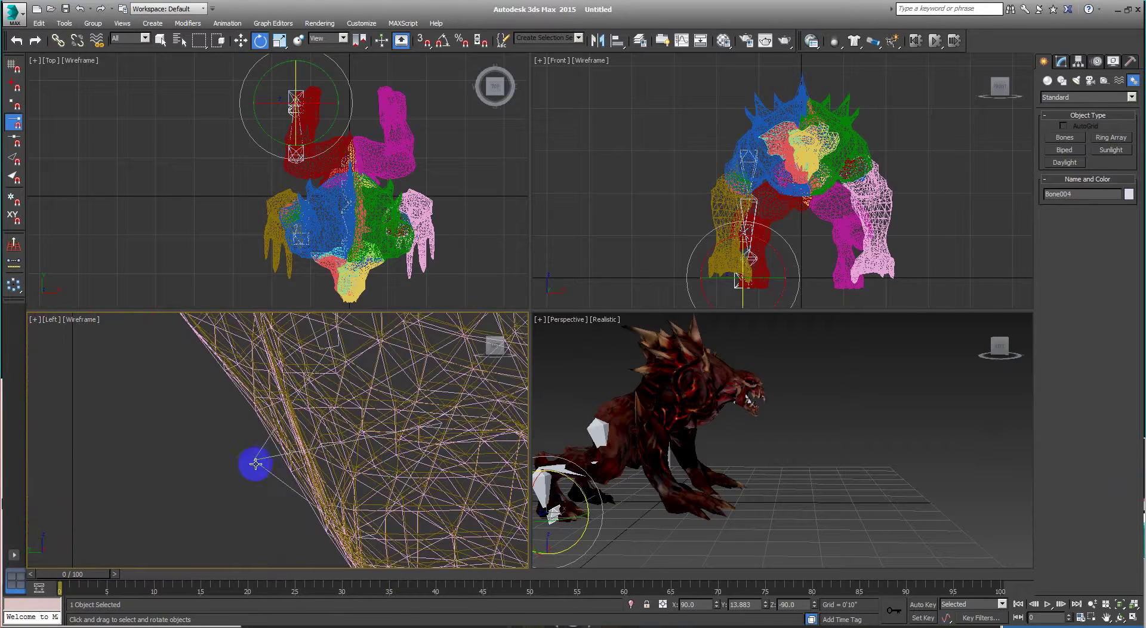
left_click(258, 465)
scroll(389, 464, "down", 2)
scroll(389, 497, "down", 2)
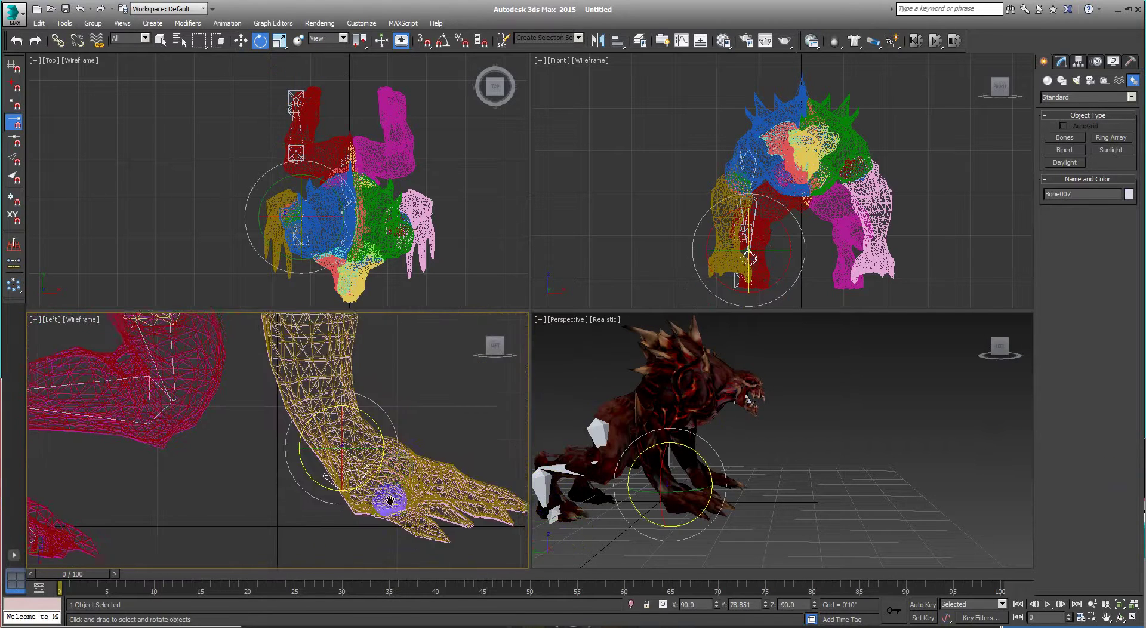
scroll(377, 469, "down", 2)
left_click_drag(371, 466, 332, 430)
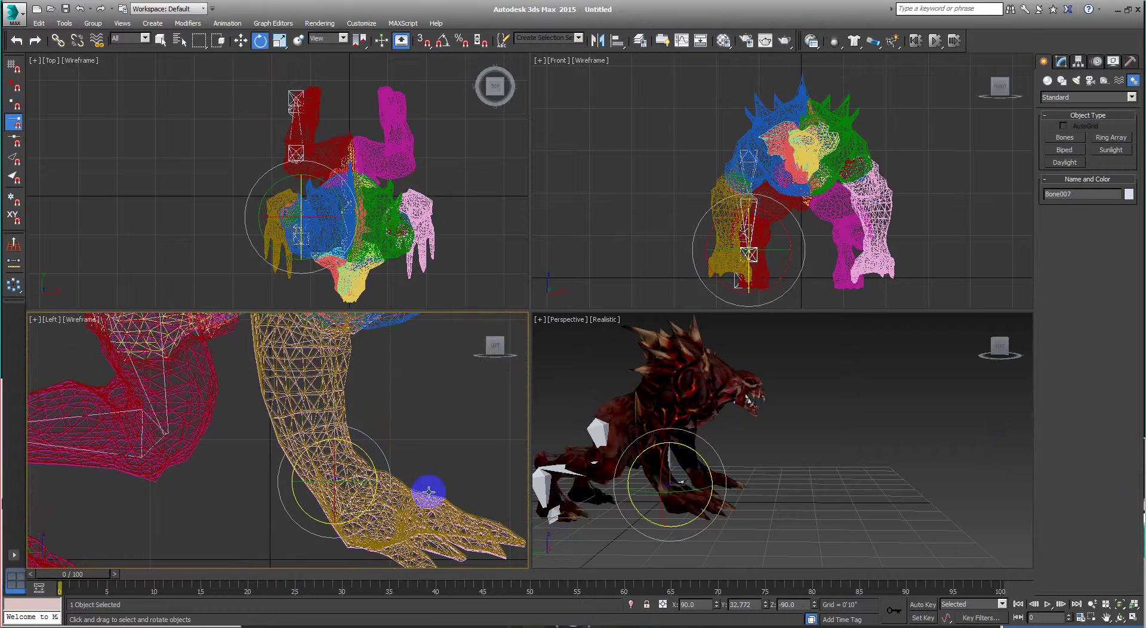
middle_click_drag(600, 535, 646, 516)
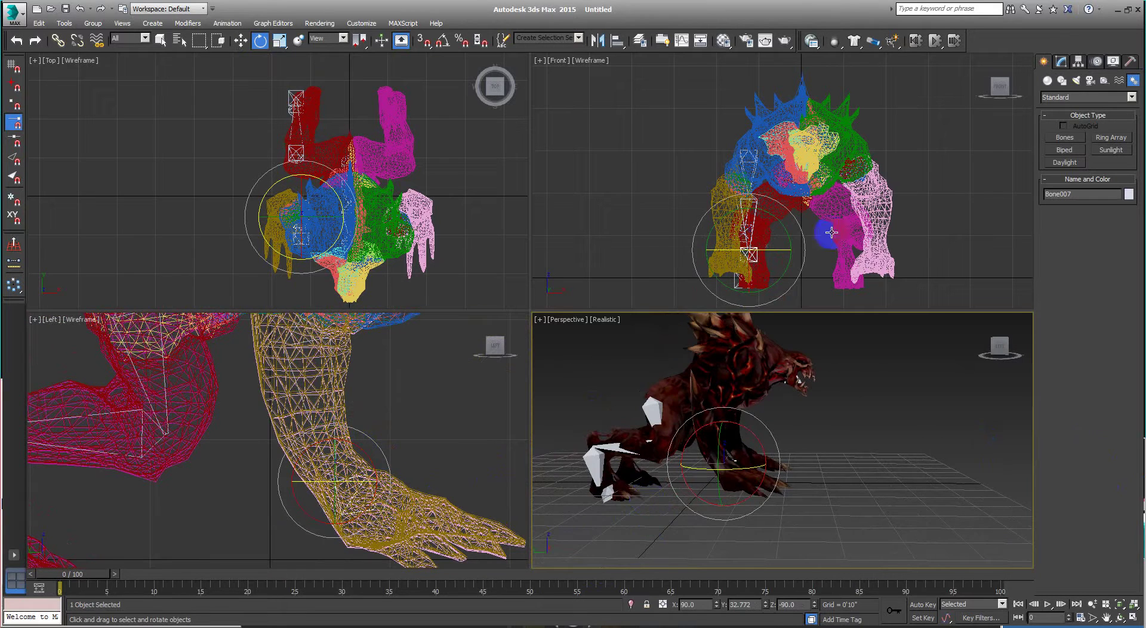
- Orbit the Perspective view to inspect the clawed feet from ground level, then the side
mouse_move(729, 532)
middle_mouse_down("alt")
mouse_move(783, 367)
mouse_move(706, 389)
mouse_move(716, 499)
middle_mouse_up("alt")
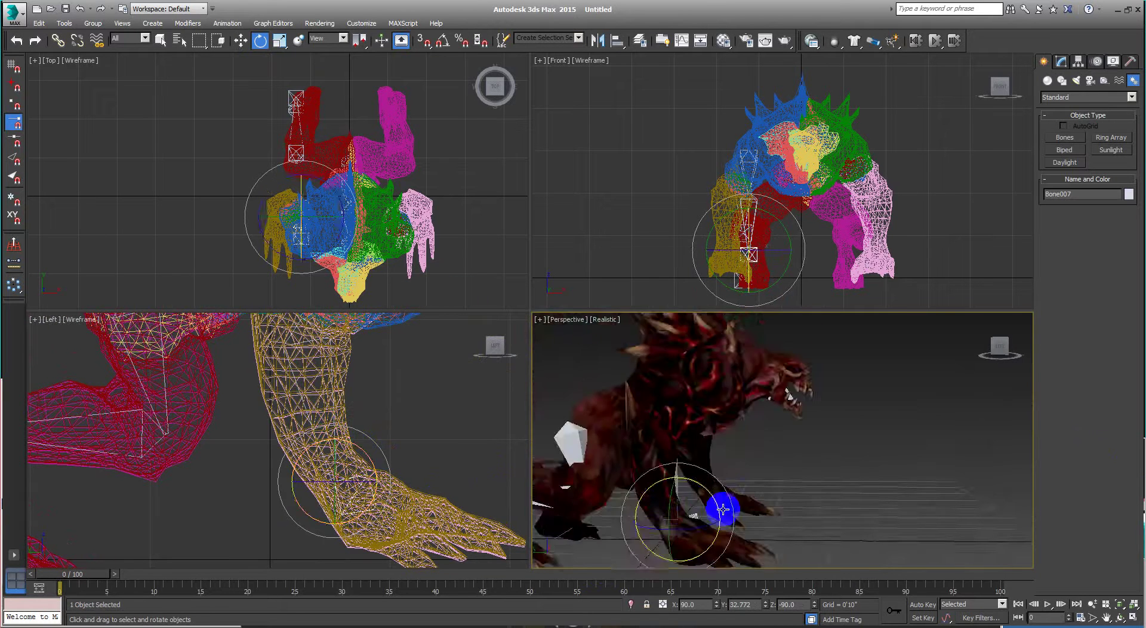
scroll(754, 530, "up", 3)
middle_click_drag(703, 545, 753, 500)
mouse_move(727, 435)
middle_mouse_down("alt")
mouse_move(695, 510)
mouse_move(675, 478)
middle_mouse_up("alt")
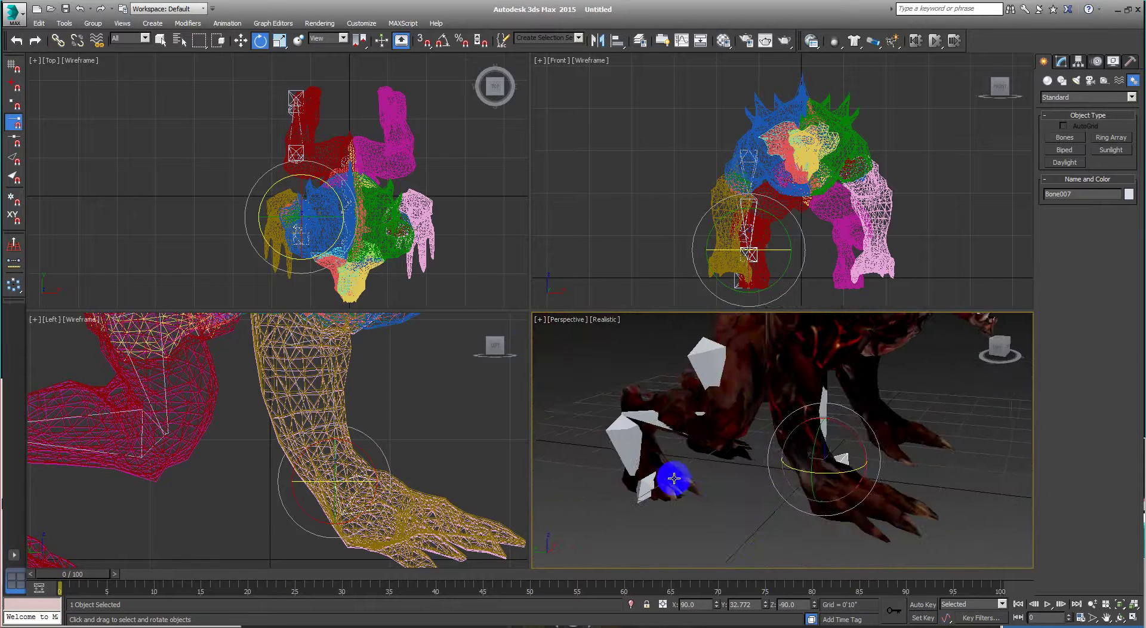
scroll(711, 512, "up", 3)
scroll(750, 502, "up", 2)
mouse_move(740, 506)
middle_mouse_down("alt")
mouse_move(631, 469)
mouse_move(739, 464)
mouse_move(711, 467)
mouse_move(732, 464)
mouse_move(709, 450)
mouse_move(609, 461)
mouse_move(924, 475)
mouse_move(772, 490)
middle_mouse_up("alt")
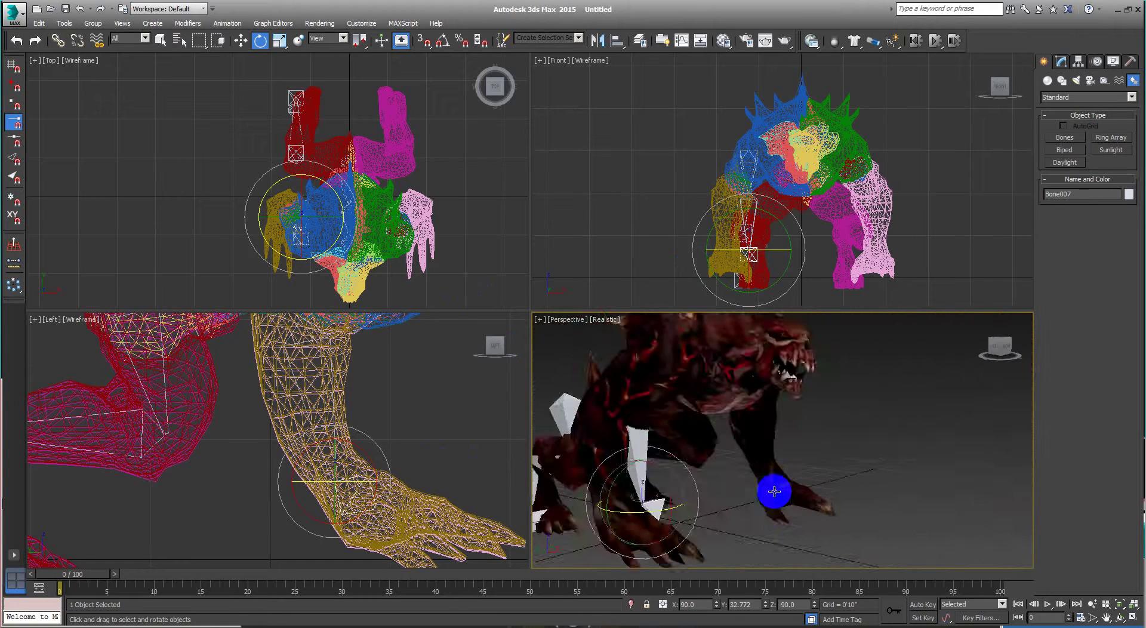
scroll(752, 423, "down", 5)
mouse_move(719, 416)
middle_mouse_down("alt")
mouse_move(748, 470)
mouse_move(924, 471)
mouse_move(880, 478)
mouse_move(890, 501)
mouse_move(864, 479)
middle_mouse_up("alt")
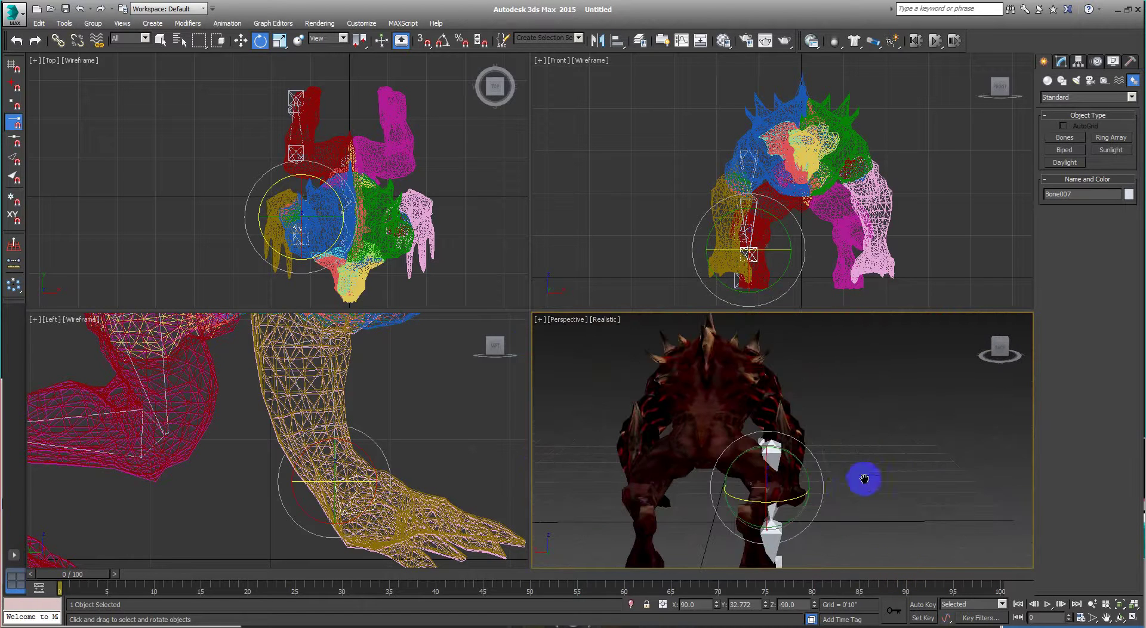
- Move Bone001 in toward the creature's centre, beneath the body inside the red leg
key("w")
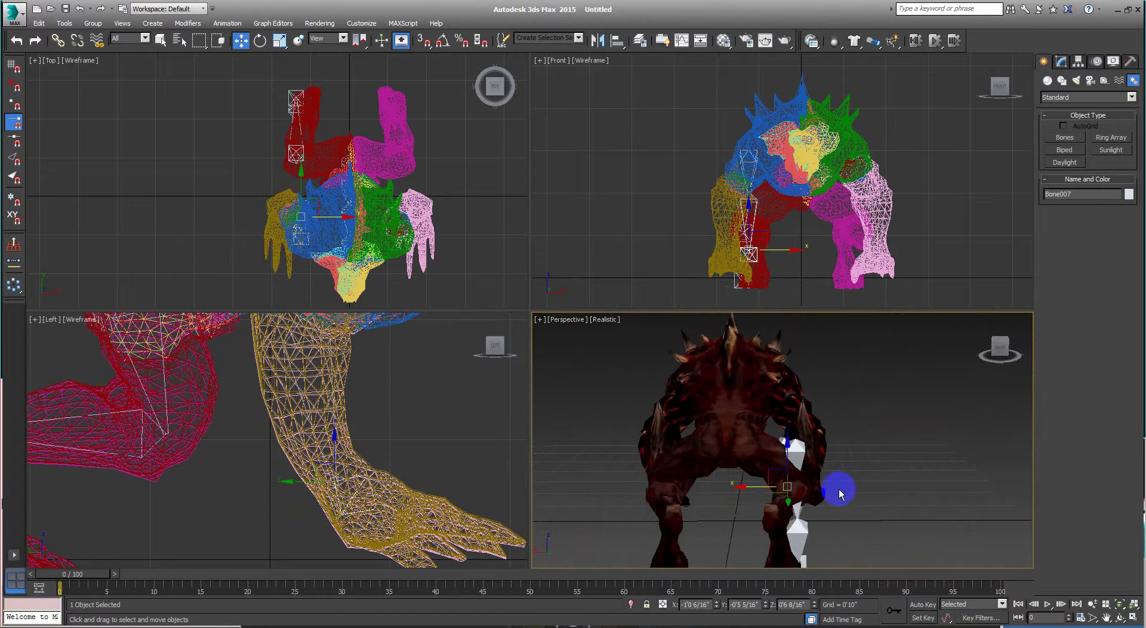
scroll(712, 355, "up", 5)
scroll(376, 220, "up", 3)
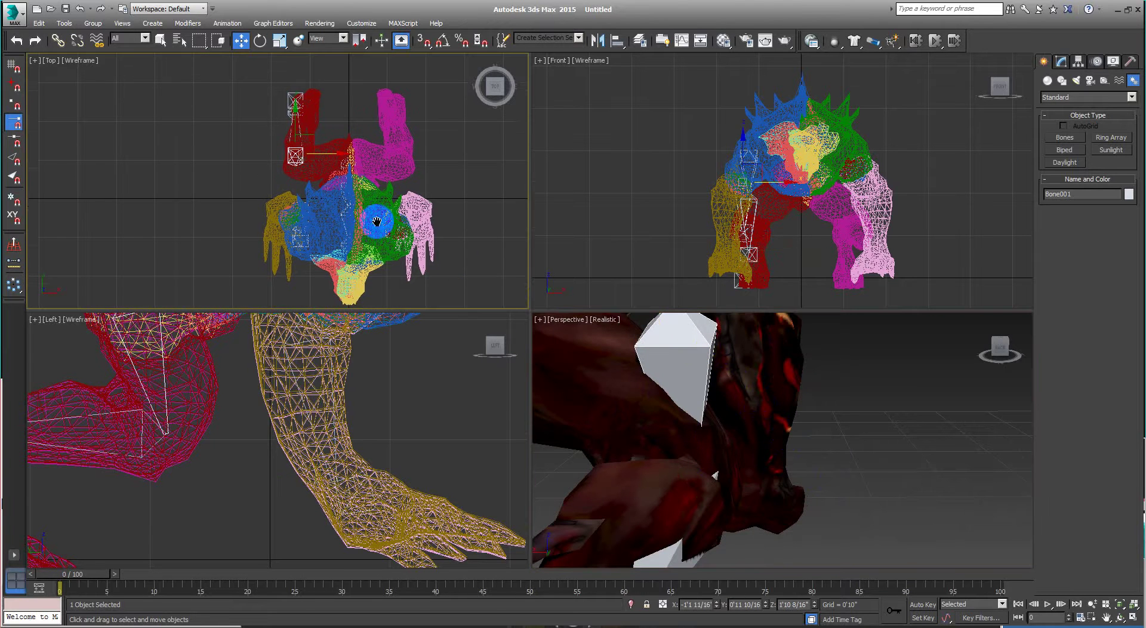
left_click(335, 192)
scroll(335, 192, "up", 3)
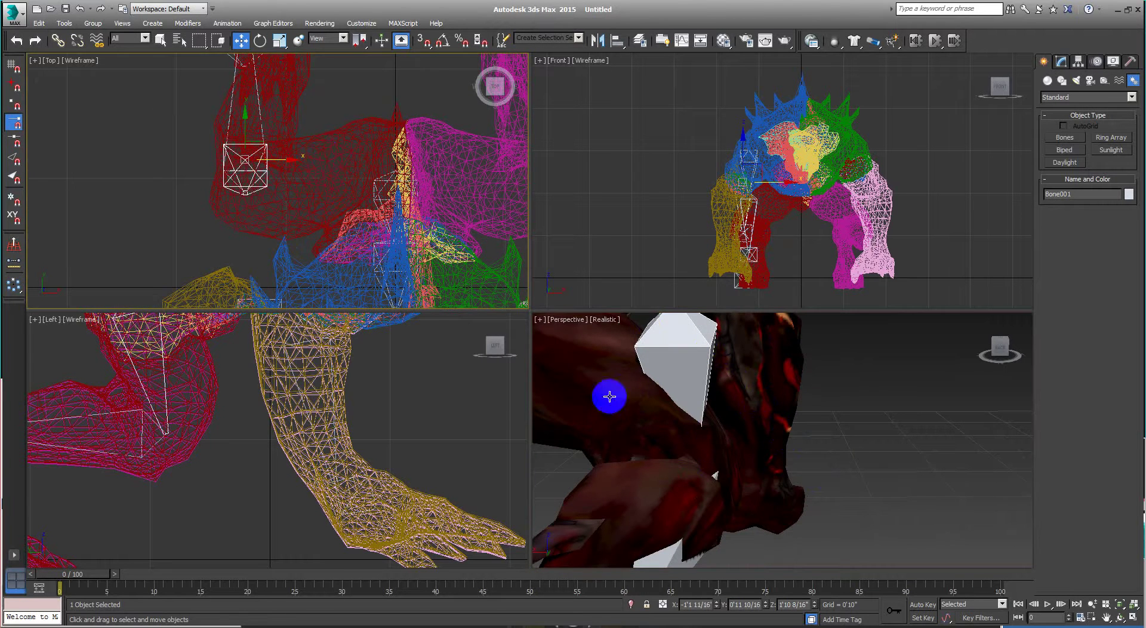
middle_click_drag(609, 392, 657, 551)
mouse_move(620, 488)
middle_mouse_down("alt")
mouse_move(581, 430)
mouse_move(615, 456)
mouse_move(689, 475)
mouse_move(760, 435)
middle_mouse_up("alt")
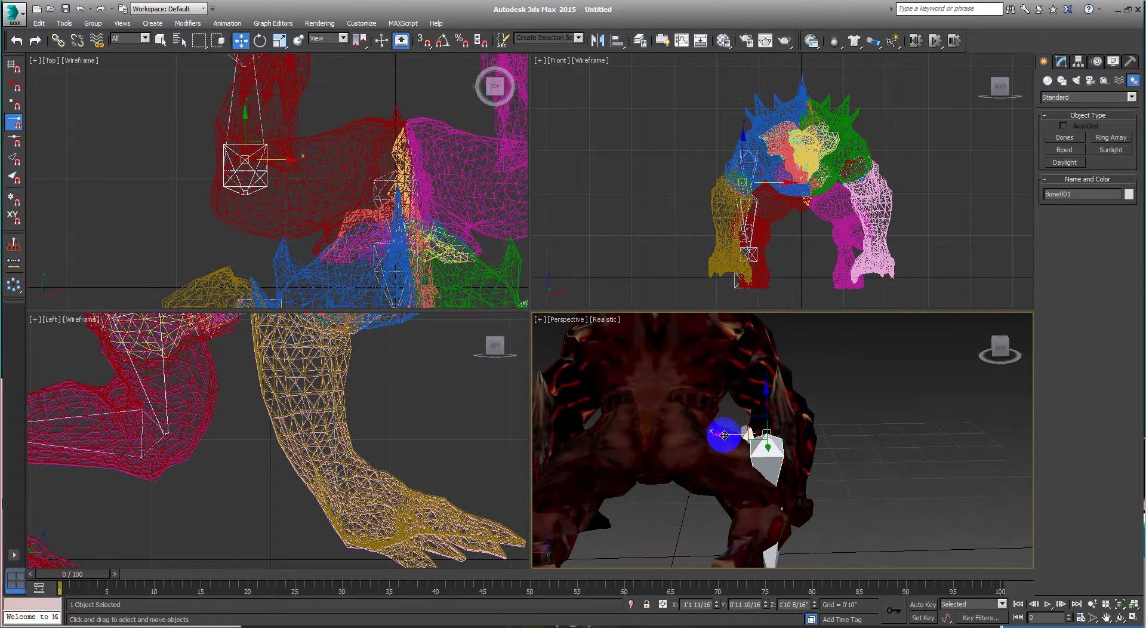
mouse_move(725, 434)
left_mouse_down()
mouse_move(644, 432)
mouse_move(648, 423)
left_mouse_up()
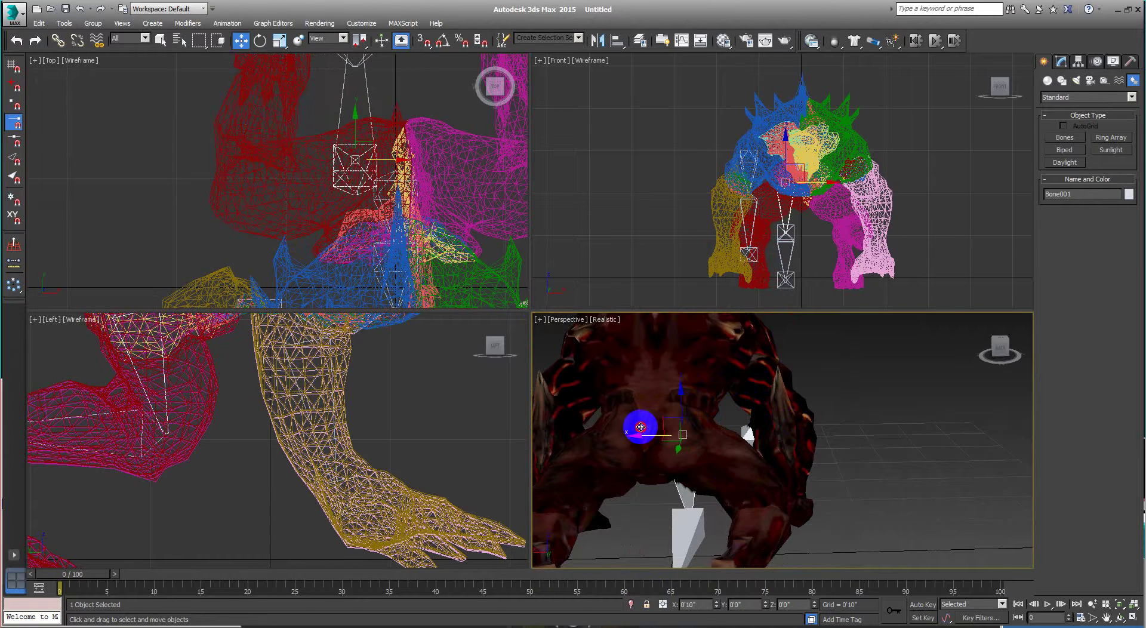
- Move Bone002 to reshape the hind-leg chain
left_click(694, 526)
middle_click_drag(742, 525, 734, 411)
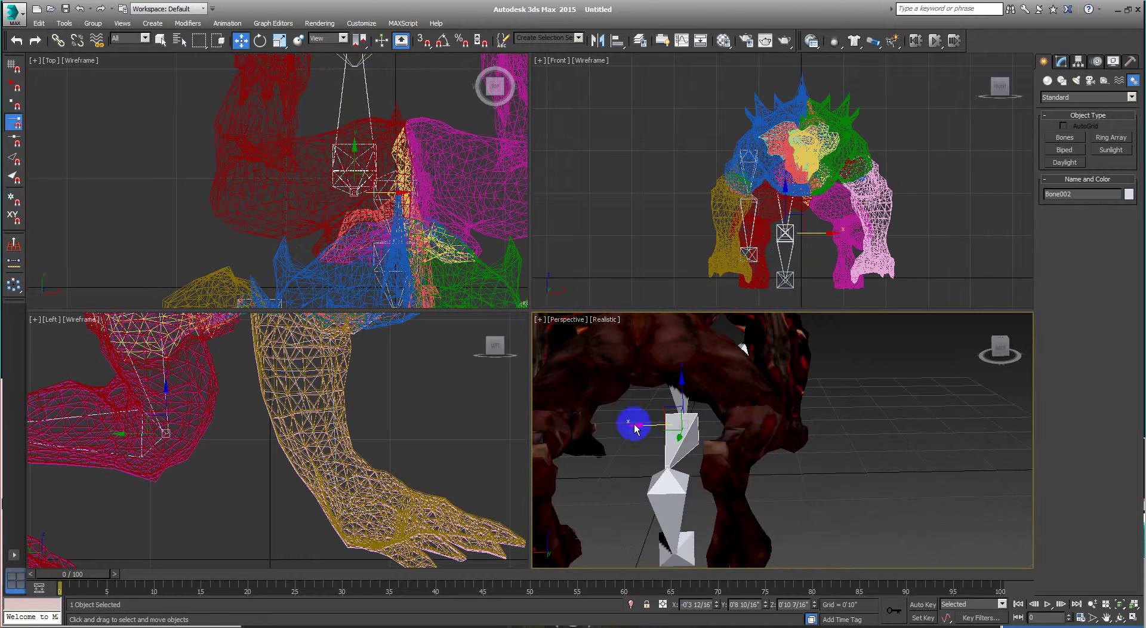
mouse_move(643, 427)
left_mouse_down()
mouse_move(711, 407)
mouse_move(795, 442)
left_mouse_up()
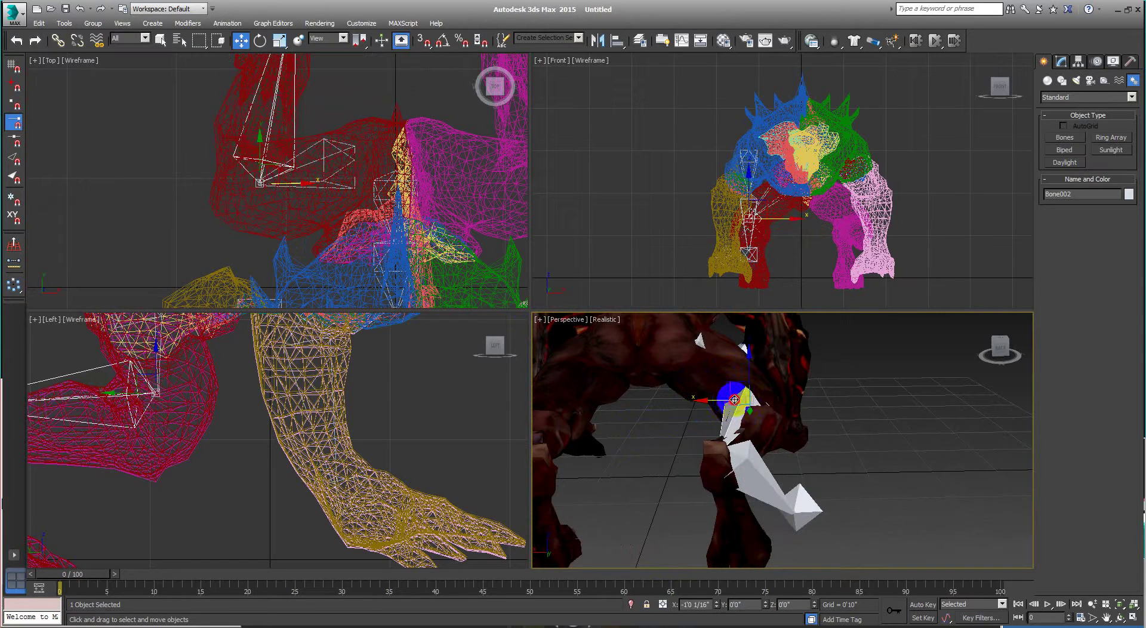
mouse_move(795, 441)
middle_mouse_down("alt")
mouse_move(827, 467)
mouse_move(675, 464)
mouse_move(734, 482)
mouse_move(714, 496)
mouse_move(803, 470)
mouse_move(808, 457)
mouse_move(692, 473)
mouse_move(780, 441)
mouse_move(808, 463)
mouse_move(660, 469)
middle_mouse_up("alt")
- Nudge Bone003 along X and tilt it about -38.72° around X to follow the leg
left_click(650, 460)
left_click_drag(627, 422, 626, 430)
left_click(934, 433)
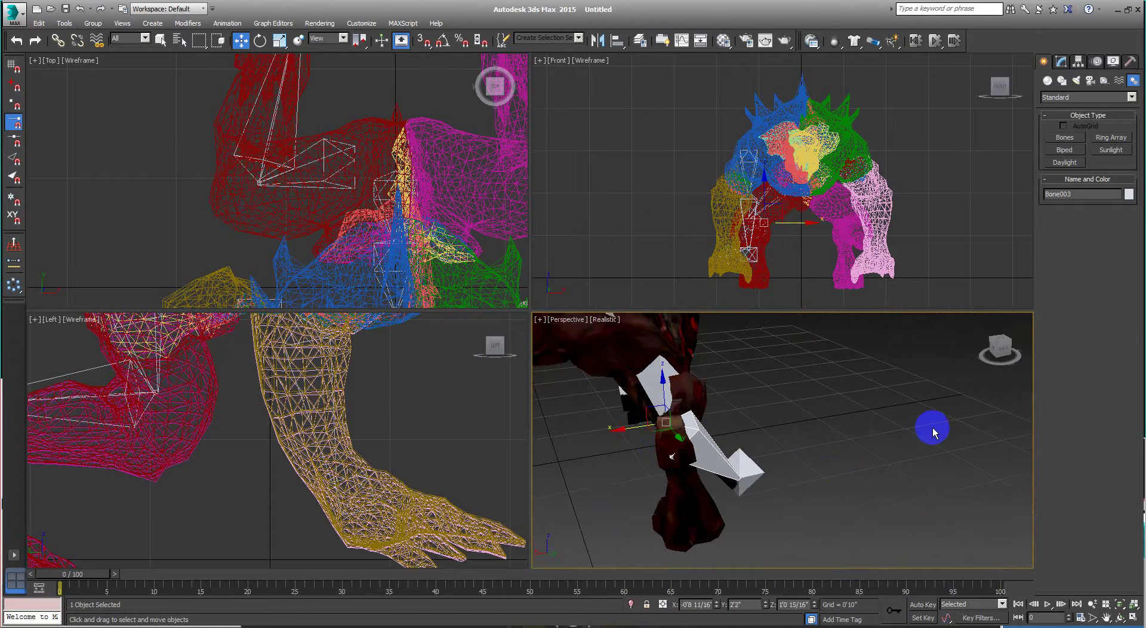
key("e")
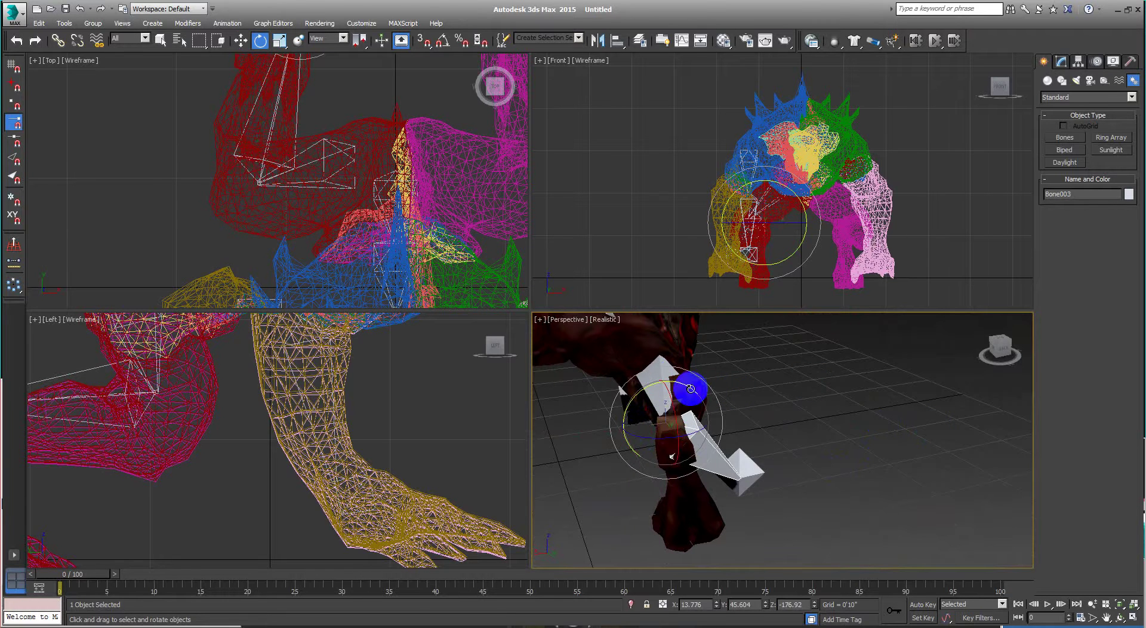
left_click_drag(702, 389, 749, 381)
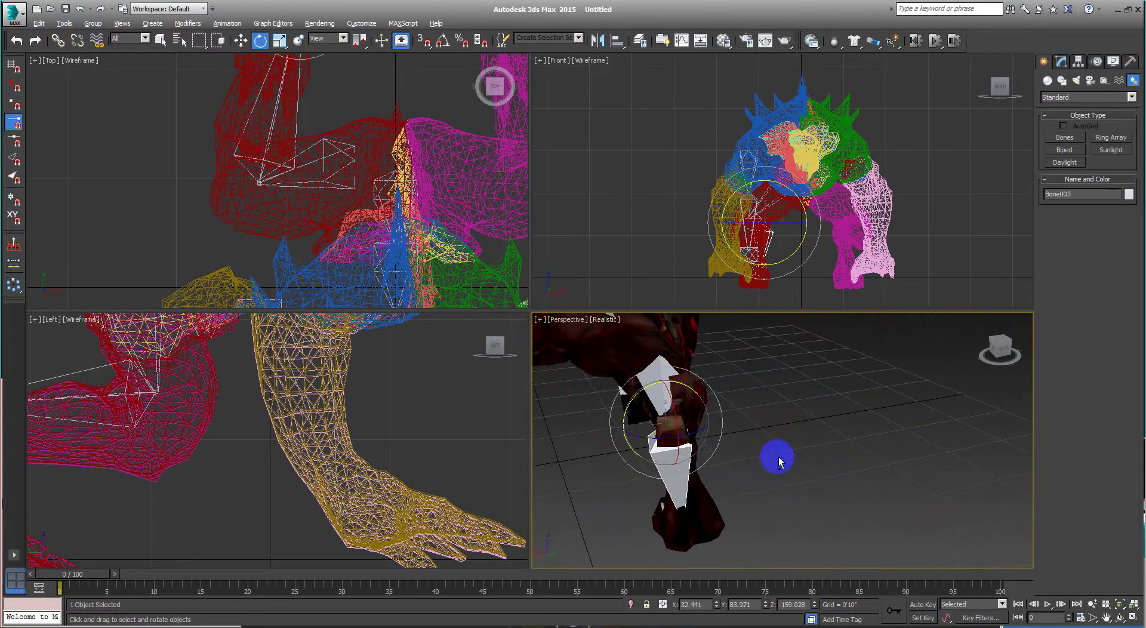
mouse_move(773, 456)
middle_mouse_down("alt")
mouse_move(811, 433)
mouse_move(788, 431)
mouse_move(845, 464)
mouse_move(793, 529)
mouse_move(783, 423)
mouse_move(758, 458)
mouse_move(832, 438)
mouse_move(863, 455)
mouse_move(700, 476)
mouse_move(851, 446)
middle_mouse_up("alt")
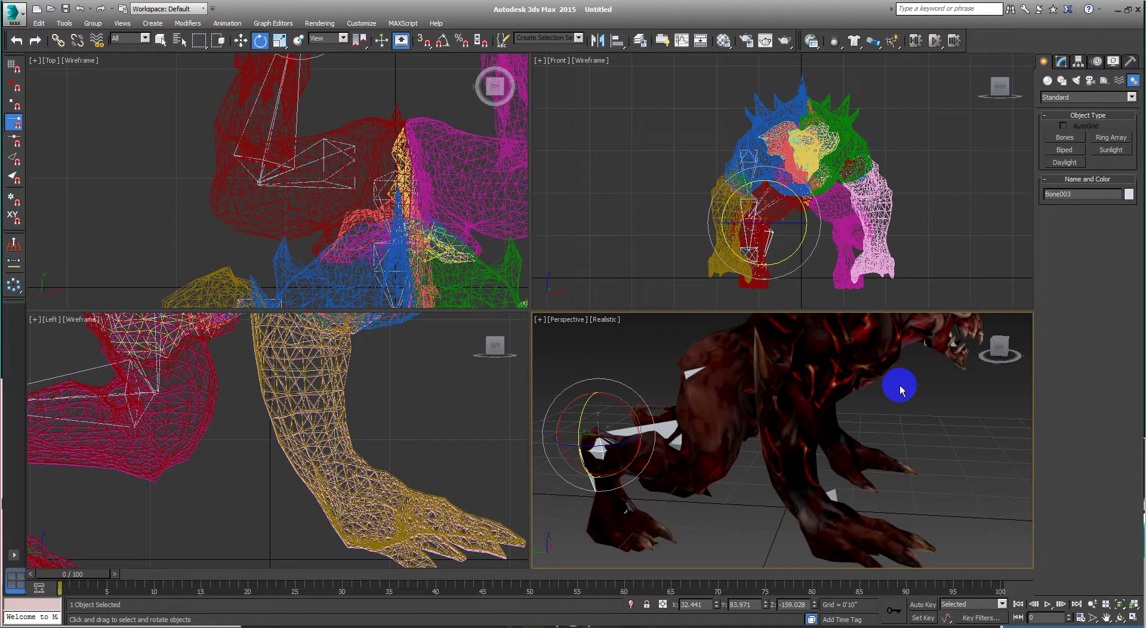
- Slide Bone006 sideways along X into the shoulder above the yellow leg
scroll(365, 347, "down", 3)
scroll(357, 190, "down", 3)
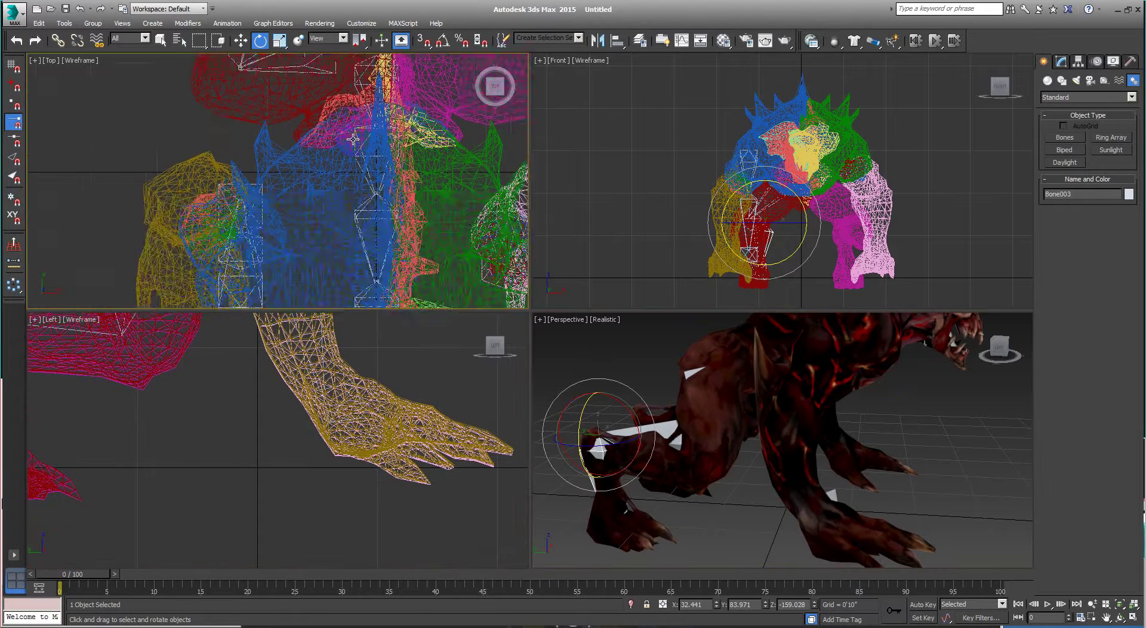
scroll(357, 190, "down", 3)
middle_click_drag(733, 423, 754, 470)
mouse_move(710, 505)
middle_mouse_down("alt")
mouse_move(788, 493)
mouse_move(671, 488)
mouse_move(692, 509)
mouse_move(786, 465)
middle_mouse_up("alt")
left_click(729, 465)
key("w")
mouse_move(806, 529)
middle_mouse_down("alt")
mouse_move(968, 499)
mouse_move(1008, 508)
middle_mouse_up("alt")
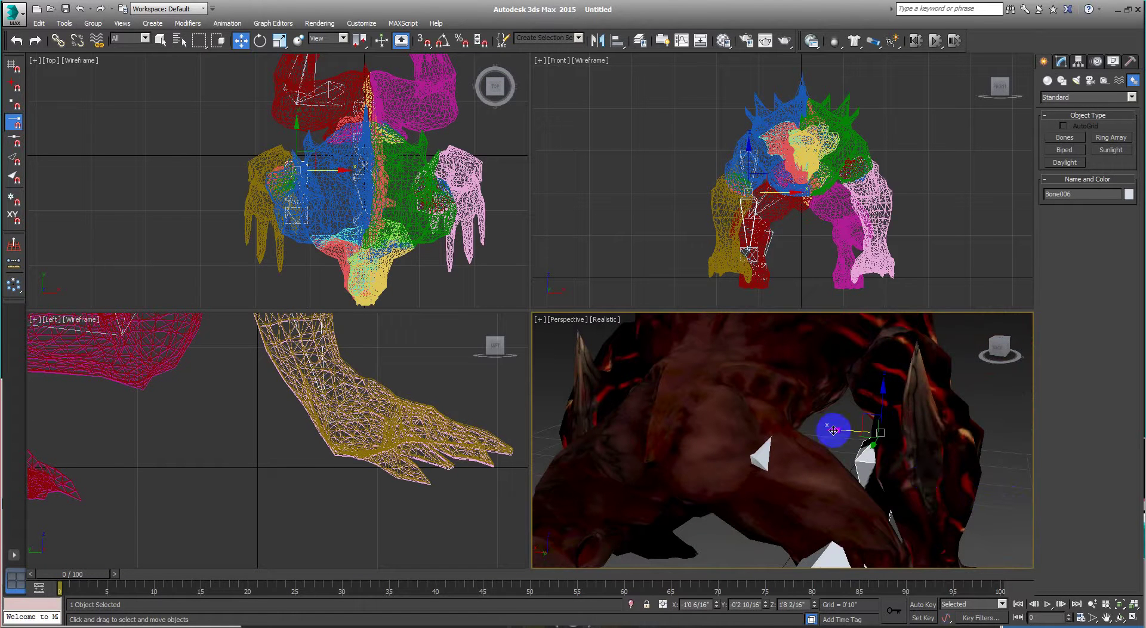
left_click_drag(835, 430, 878, 435)
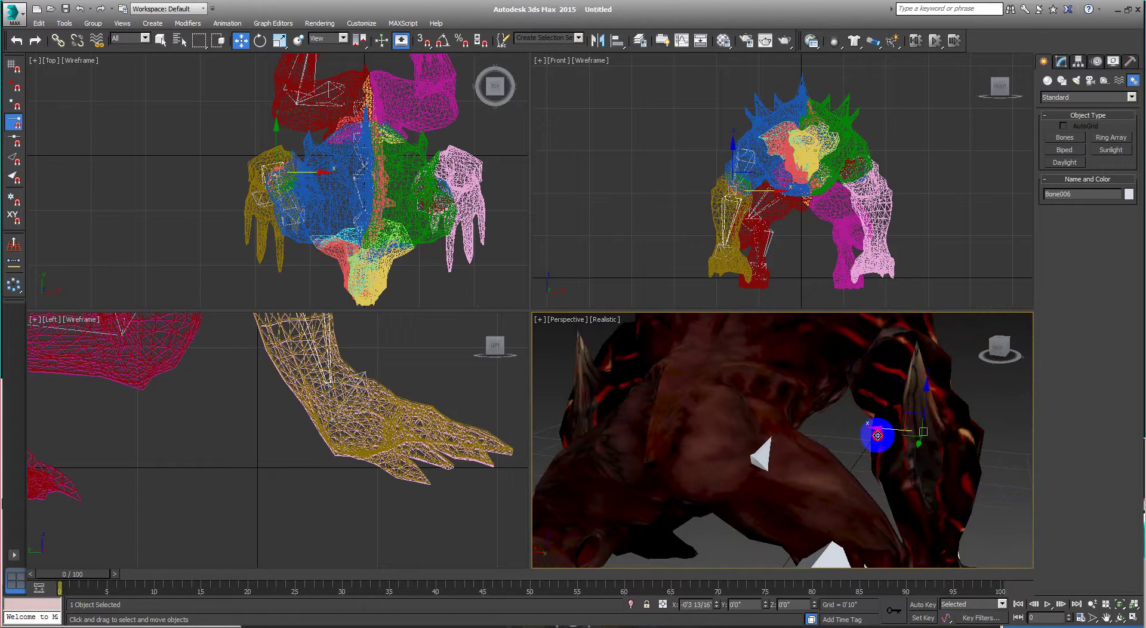
- Orbit around the creature to check the foreleg from the front and its spiky back
mouse_move(942, 492)
middle_mouse_down("alt")
mouse_move(847, 520)
mouse_move(821, 378)
mouse_move(867, 447)
mouse_move(898, 449)
mouse_move(806, 474)
middle_mouse_up("alt")
scroll(804, 480, "down", 3)
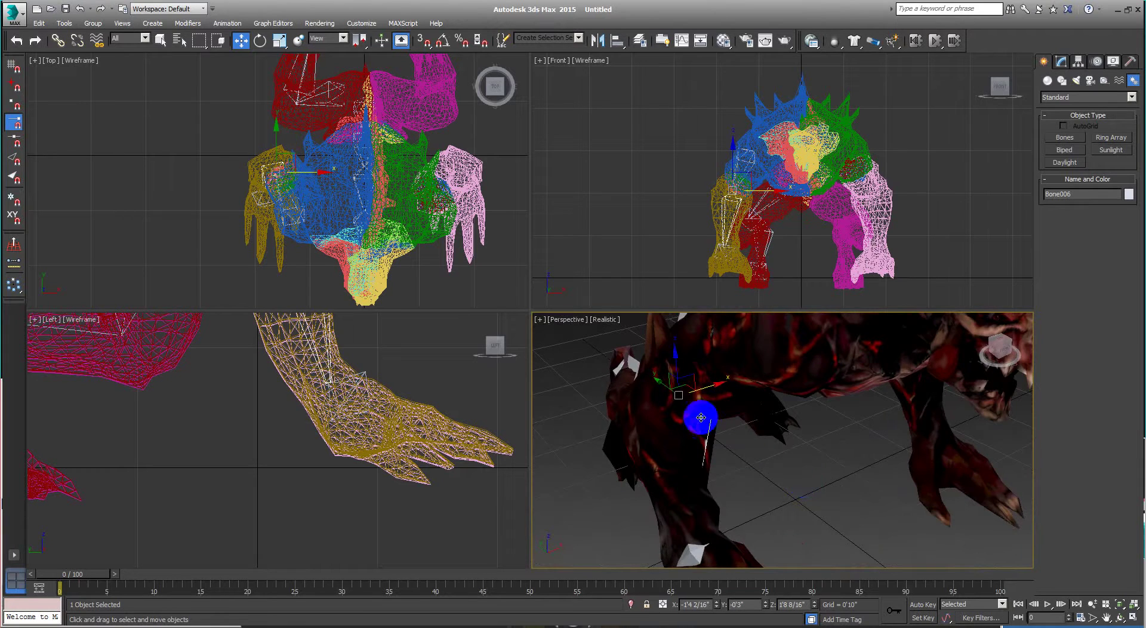
middle_click_drag(734, 453, 686, 418, "alt")
mouse_move(733, 520)
middle_mouse_down("alt")
mouse_move(830, 381)
mouse_move(821, 466)
mouse_move(780, 341)
middle_mouse_up("alt")
scroll(763, 220, "up", 1)
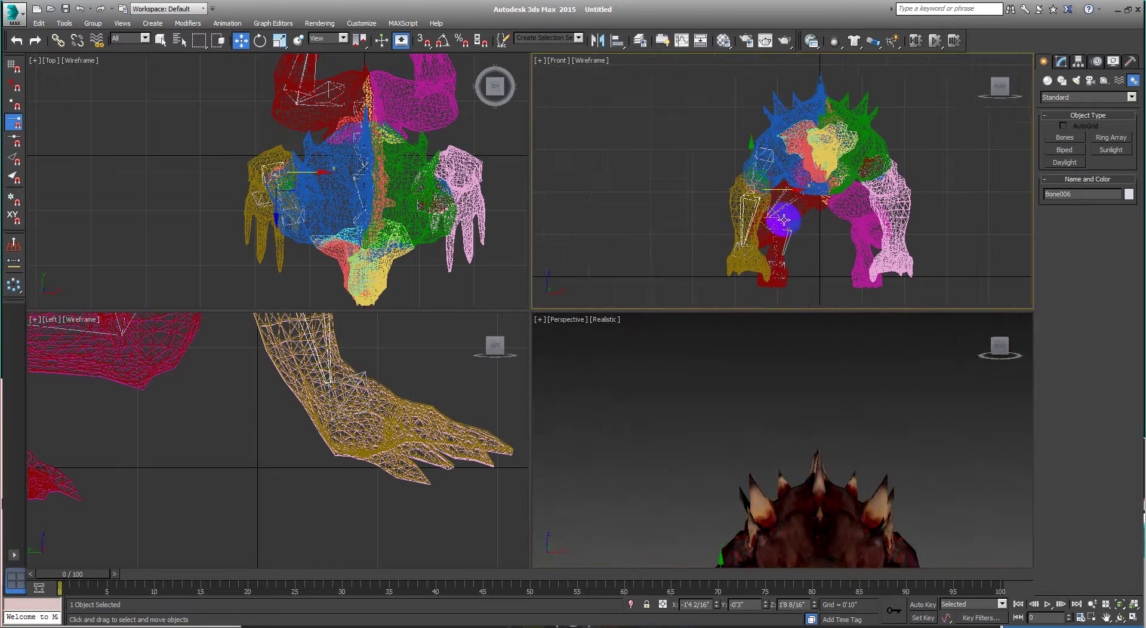
scroll(770, 209, "up", 2)
scroll(779, 155, "up", 1)
scroll(781, 134, "up", 2)
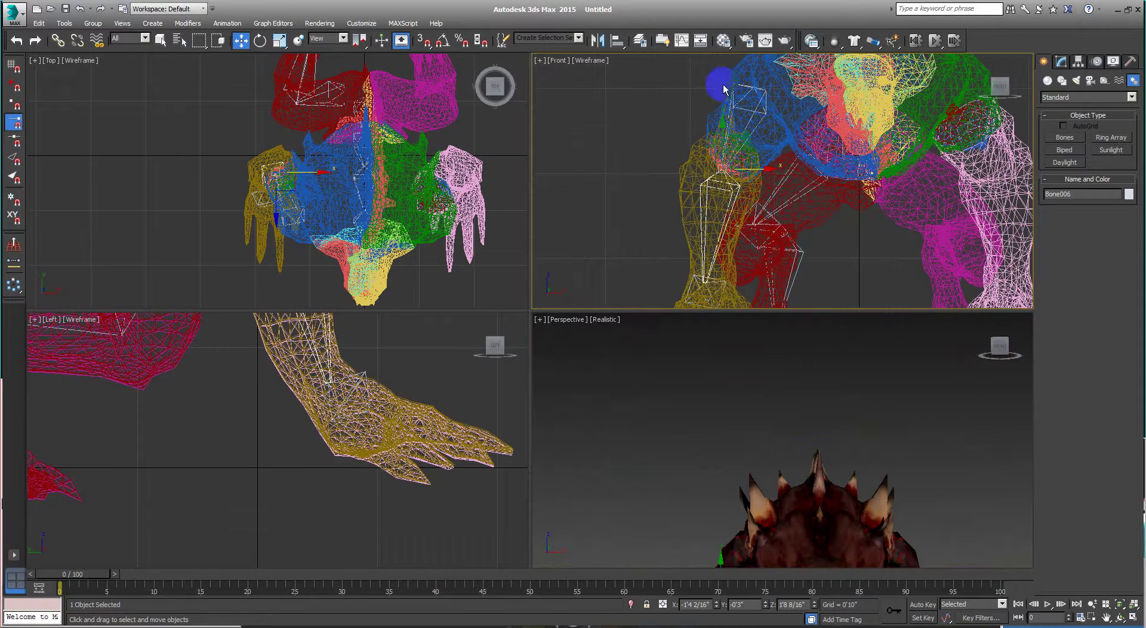
middle_click_drag(767, 100, 771, 100)
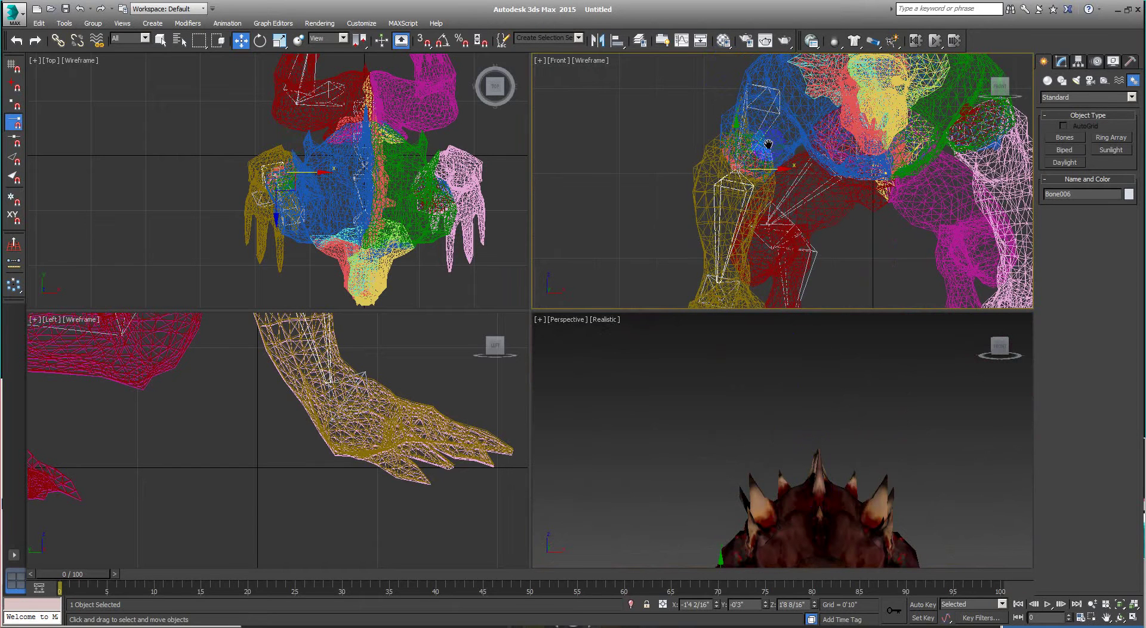
middle_click_drag(768, 144, 776, 92)
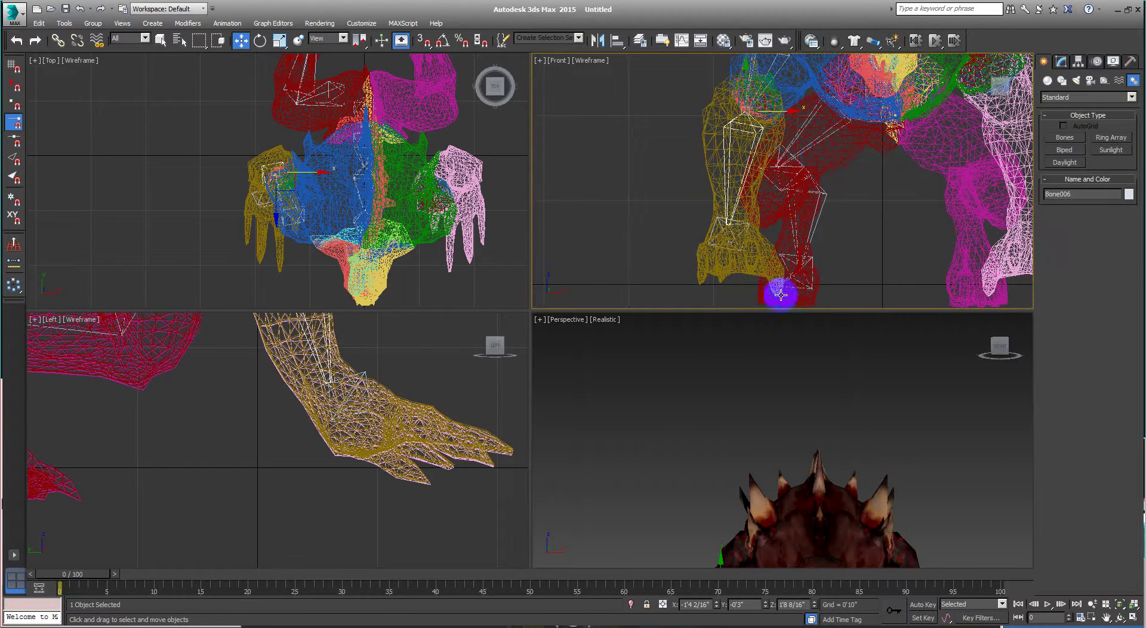
middle_click_drag(870, 197, 863, 321)
scroll(850, 517, "up", 1)
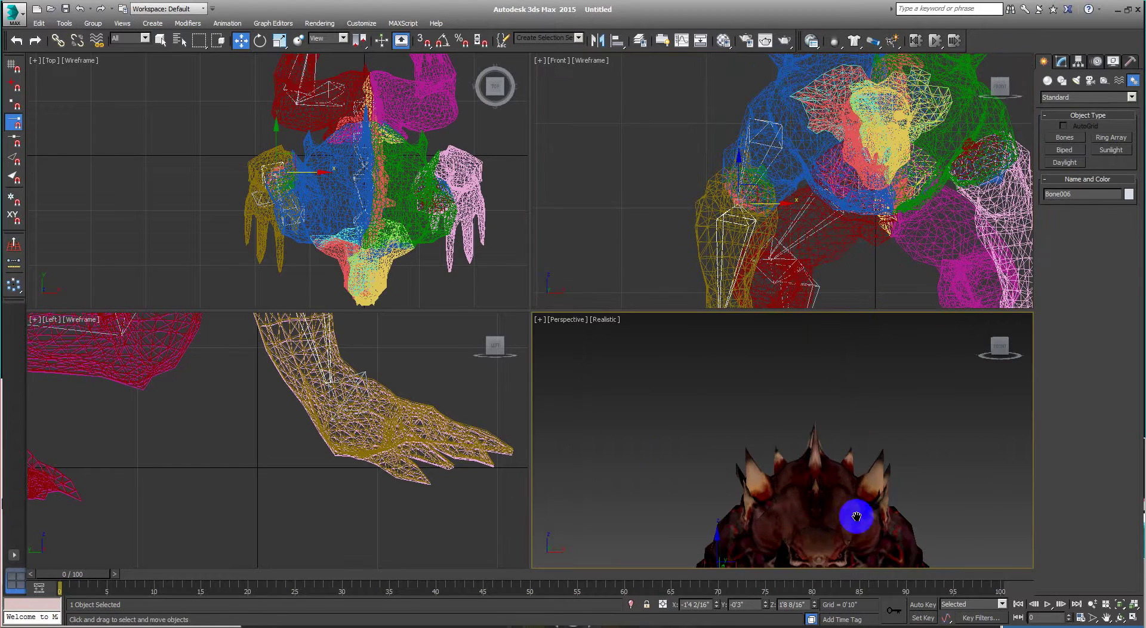
middle_click_drag(366, 346, 382, 504)
mouse_move(612, 487)
middle_mouse_down("alt")
mouse_move(724, 430)
mouse_move(886, 453)
mouse_move(670, 450)
mouse_move(795, 410)
middle_mouse_up("alt")
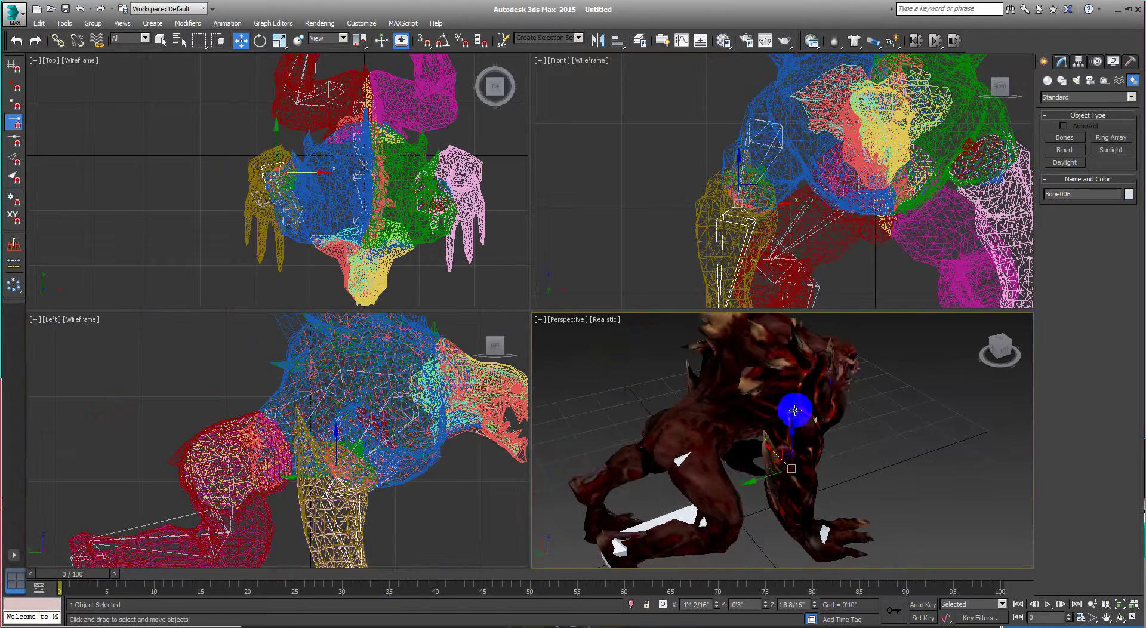
mouse_move(848, 382)
middle_mouse_down("alt")
mouse_move(831, 358)
mouse_move(832, 389)
mouse_move(762, 463)
mouse_move(728, 463)
mouse_move(744, 451)
middle_mouse_up("alt")
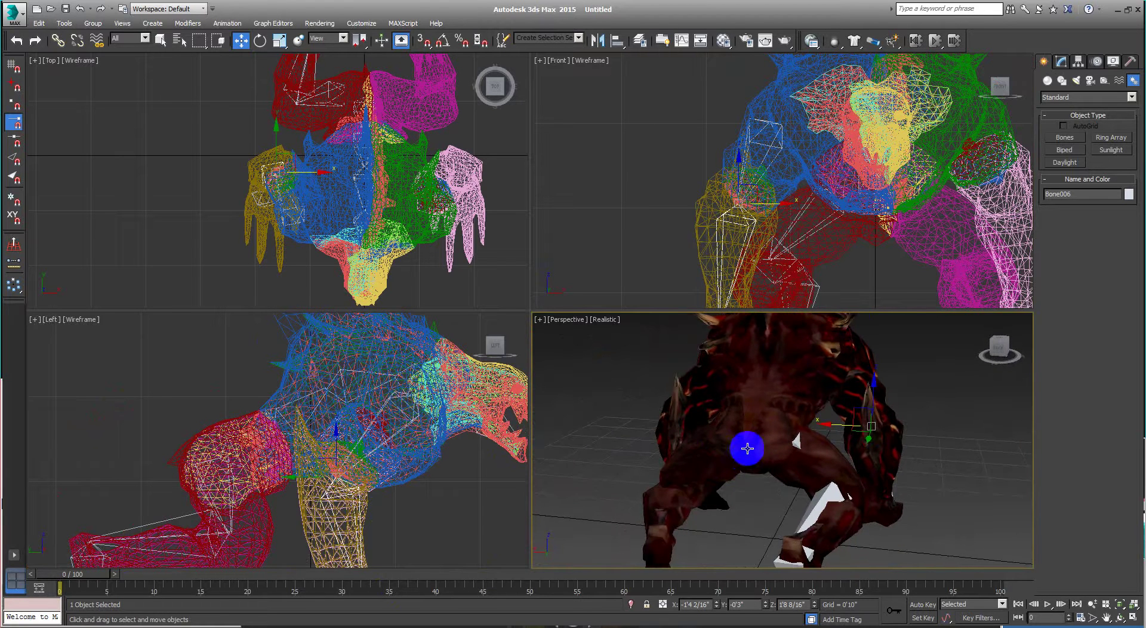
middle_click_drag(768, 335, 774, 426, "alt")
scroll(774, 426, "down", 2)
mouse_move(900, 504)
middle_mouse_down("alt")
mouse_move(739, 495)
mouse_move(889, 482)
mouse_move(806, 484)
mouse_move(830, 427)
mouse_move(867, 464)
mouse_move(927, 474)
mouse_move(898, 475)
mouse_move(856, 363)
mouse_move(886, 496)
mouse_move(861, 462)
mouse_move(834, 464)
mouse_move(773, 422)
mouse_move(792, 404)
mouse_move(814, 440)
mouse_move(737, 379)
mouse_move(758, 440)
mouse_move(754, 394)
middle_mouse_up("alt")
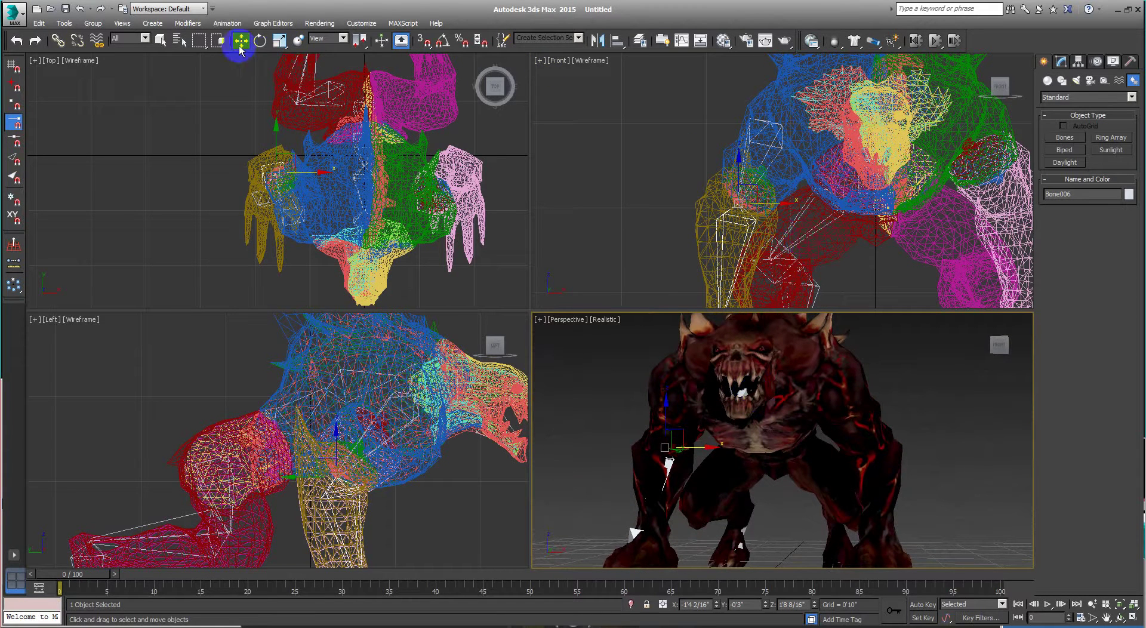
- Select the yellow front-leg meshes and hide them to reveal the bones
left_click(160, 39)
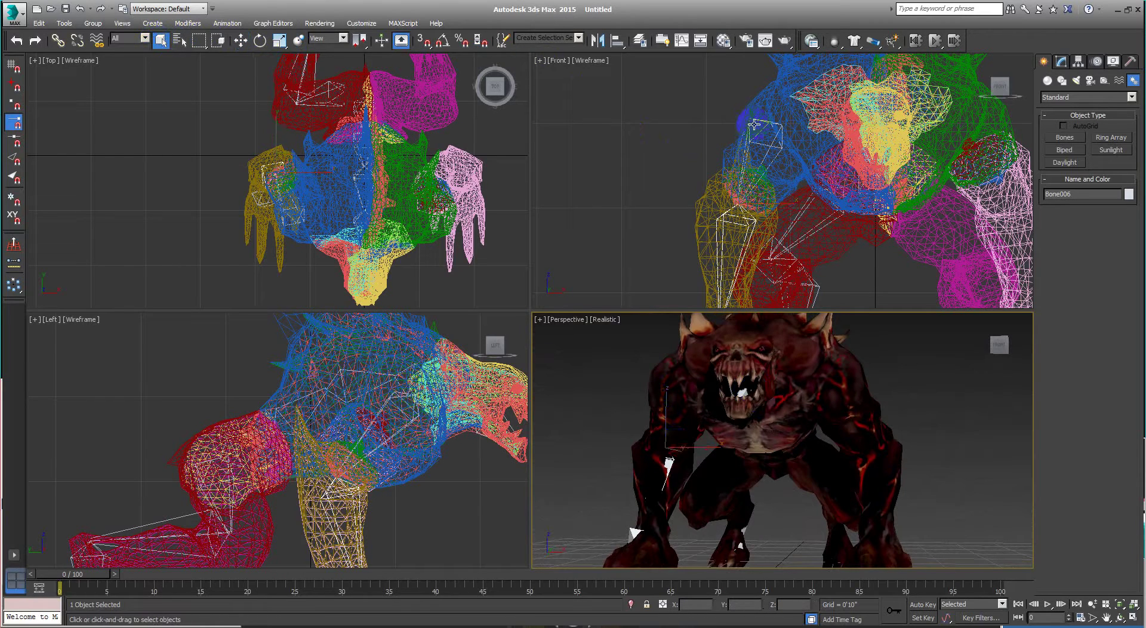
scroll(769, 146, "down", 2)
left_click_drag(770, 117, 724, 181)
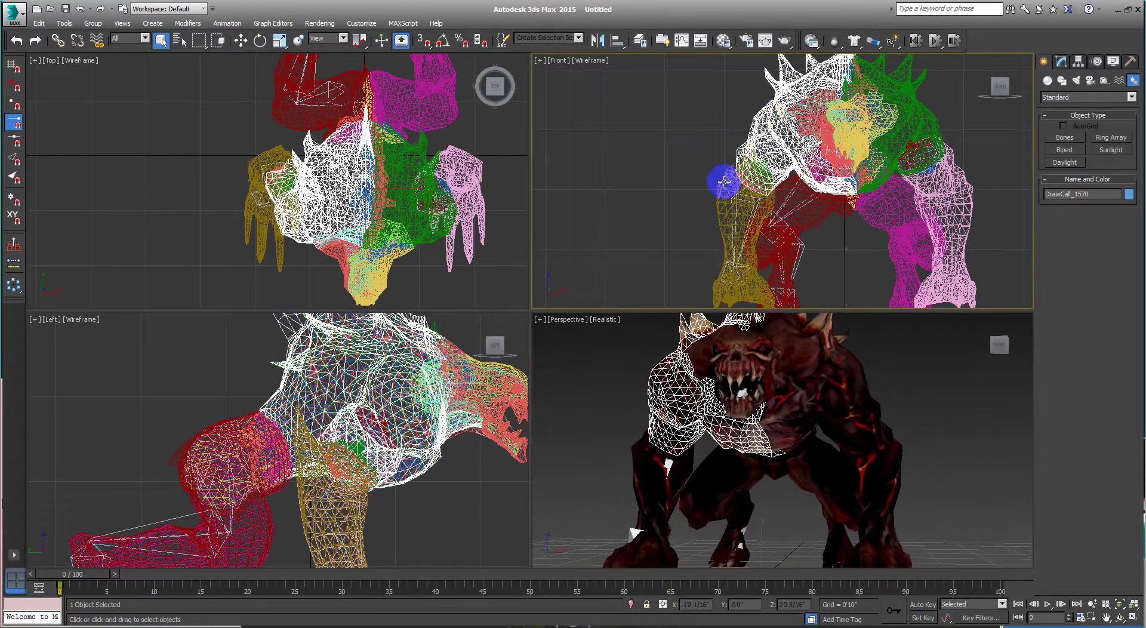
left_click(725, 182, "ctrl")
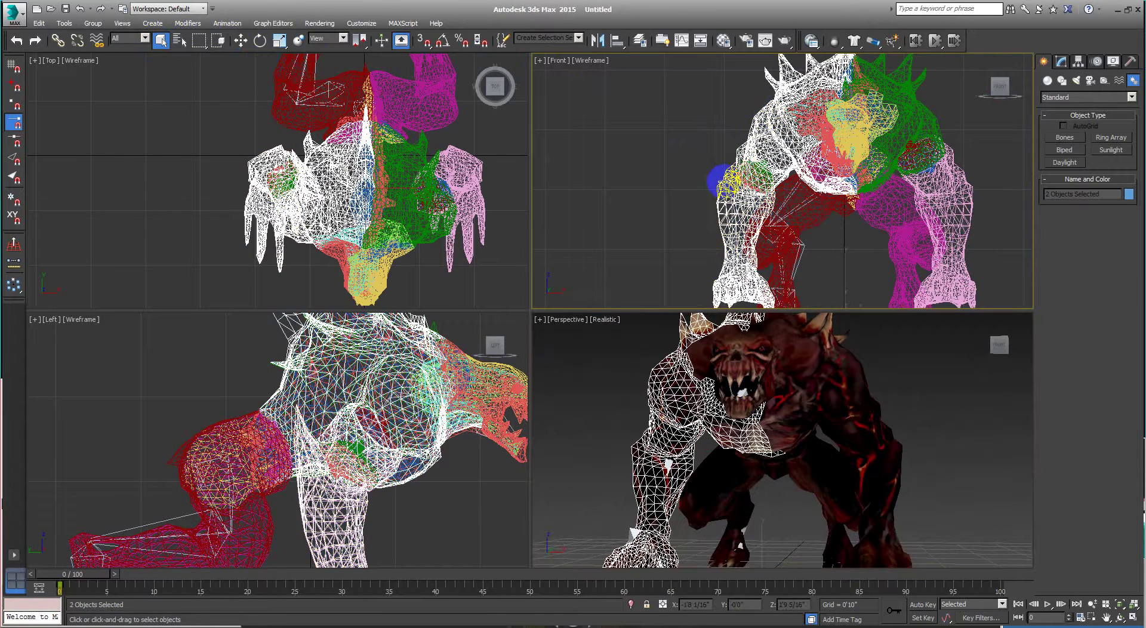
left_click_drag(725, 182, 765, 177)
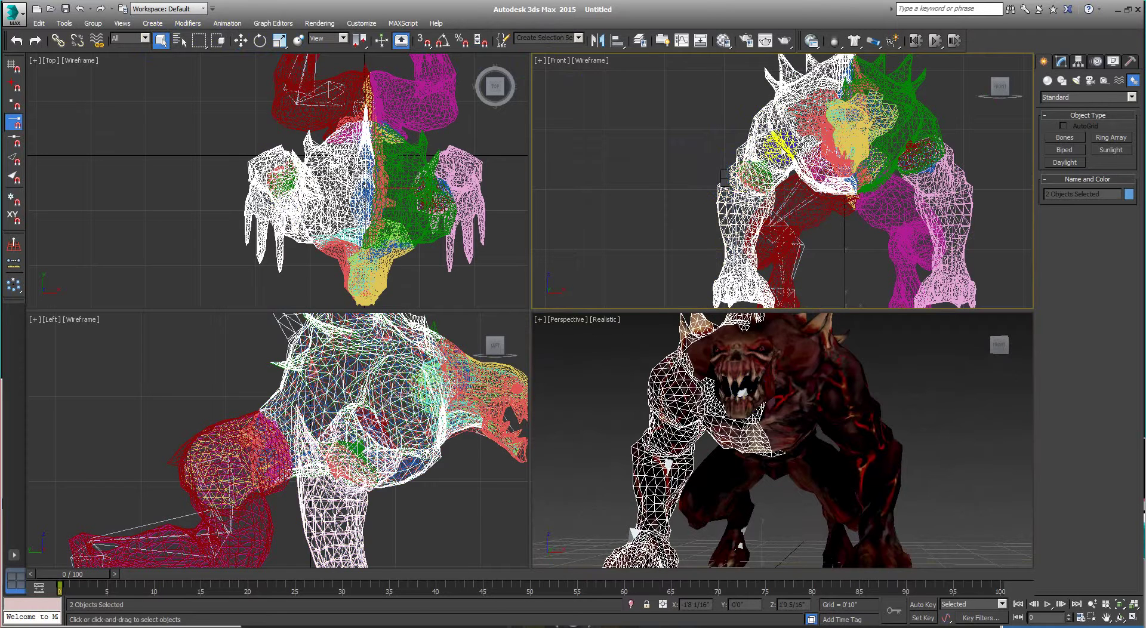
- Select and hide the red hind-leg mesh to expose its bone chain
left_click(765, 177)
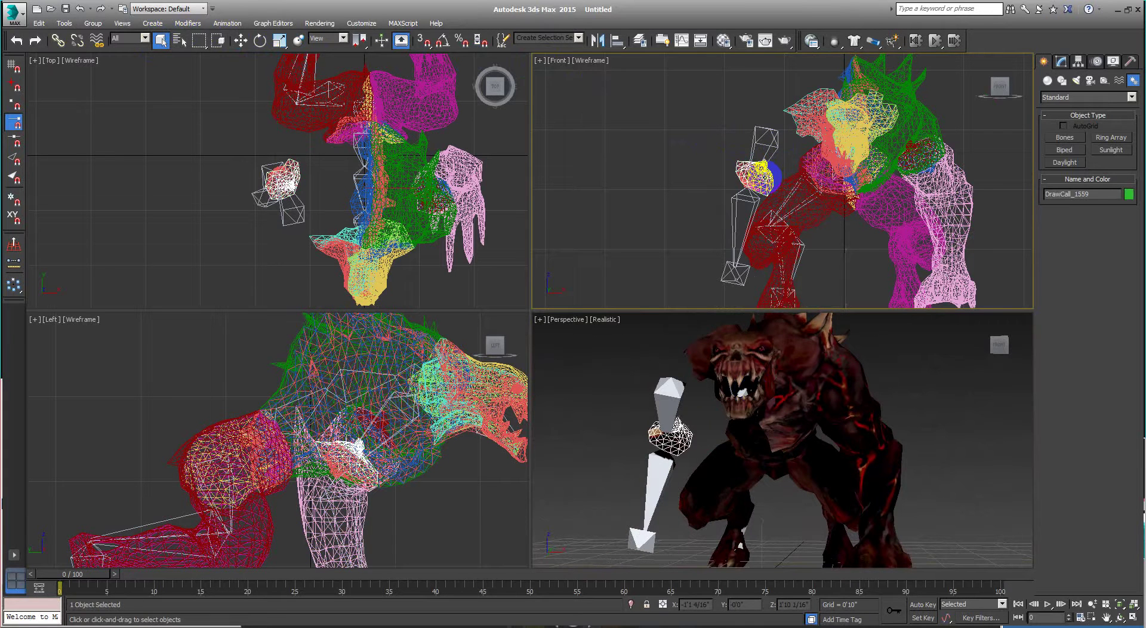
left_click(768, 180)
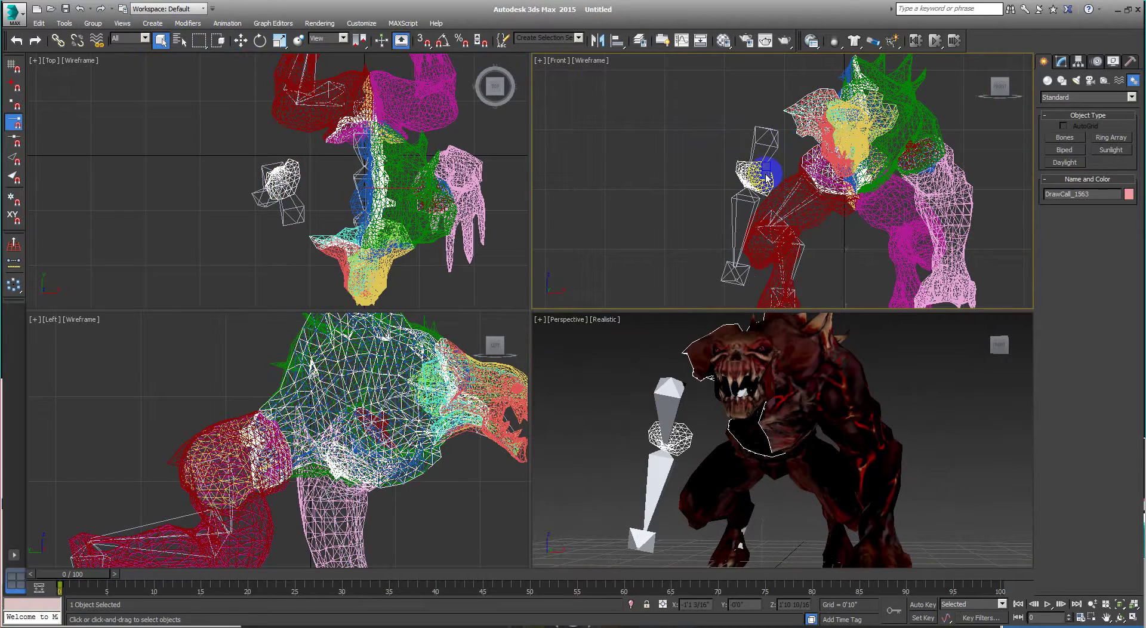
left_click(793, 143)
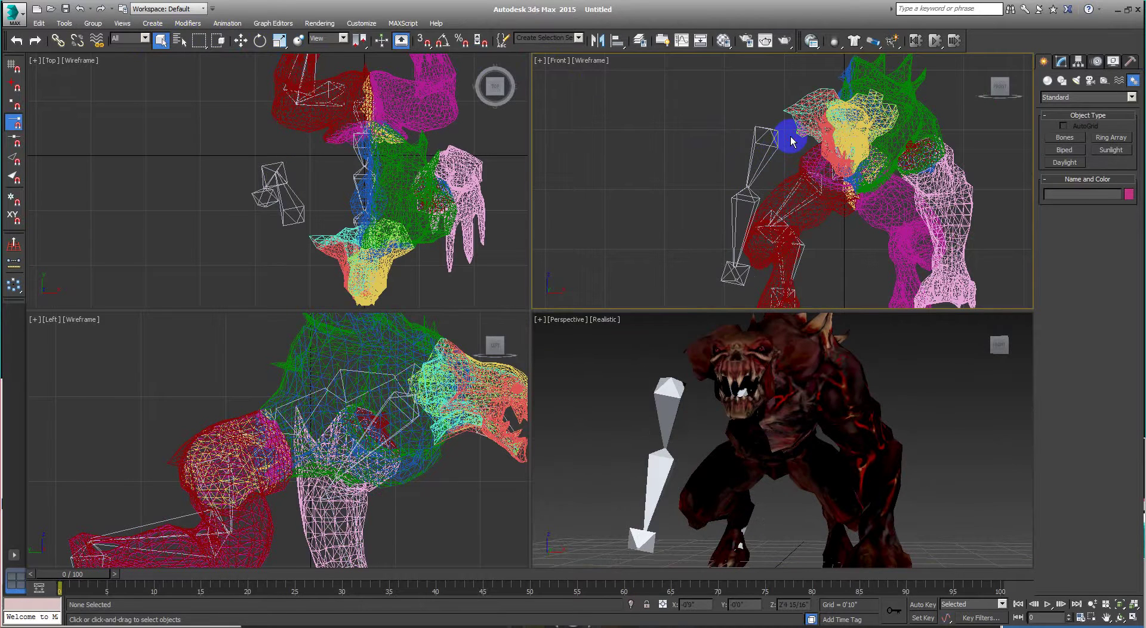
left_click(786, 187)
left_click(836, 269)
mouse_move(837, 268)
middle_mouse_down()
mouse_move(824, 202)
mouse_move(722, 128)
middle_mouse_up()
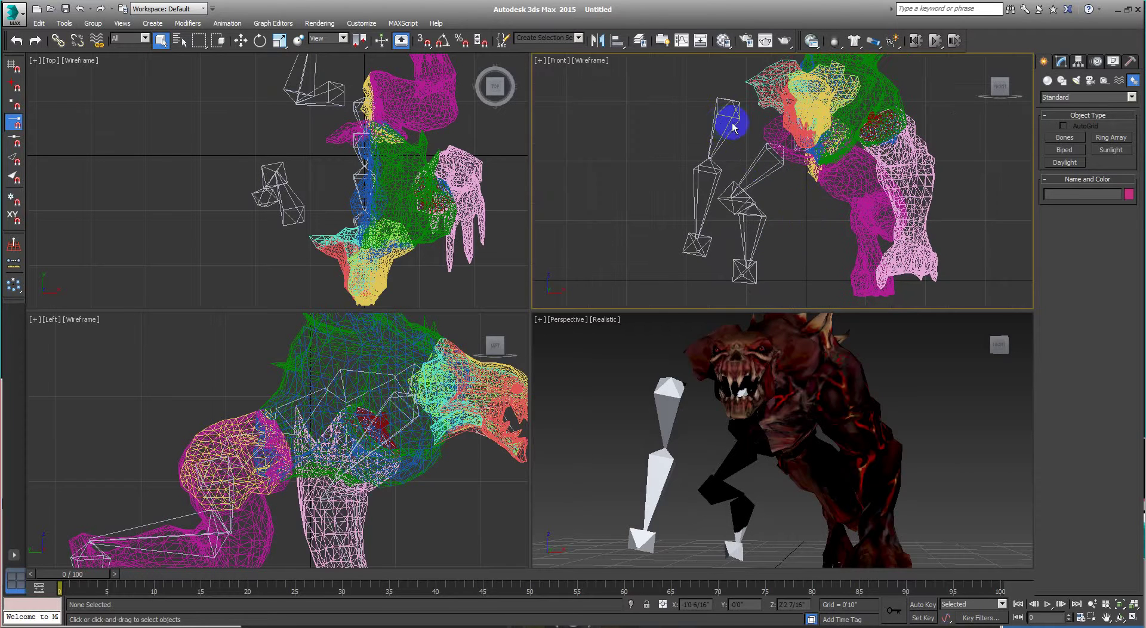
- Select the entire leg bone chain from its top bone
left_click(731, 102)
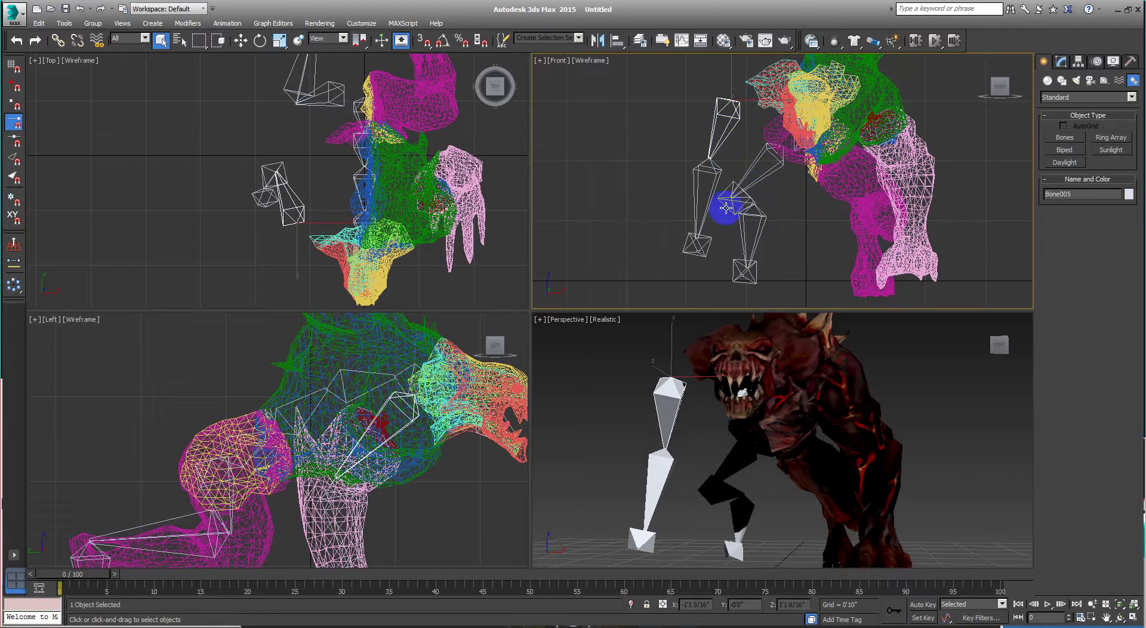
double_click(778, 178)
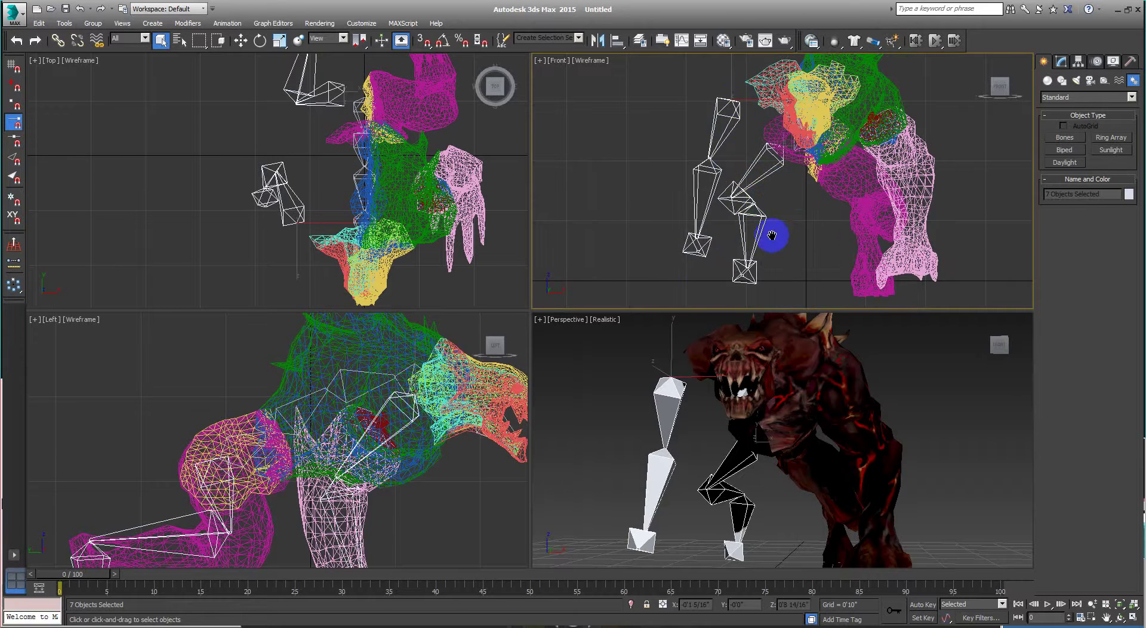
middle_click_drag(801, 233, 754, 246)
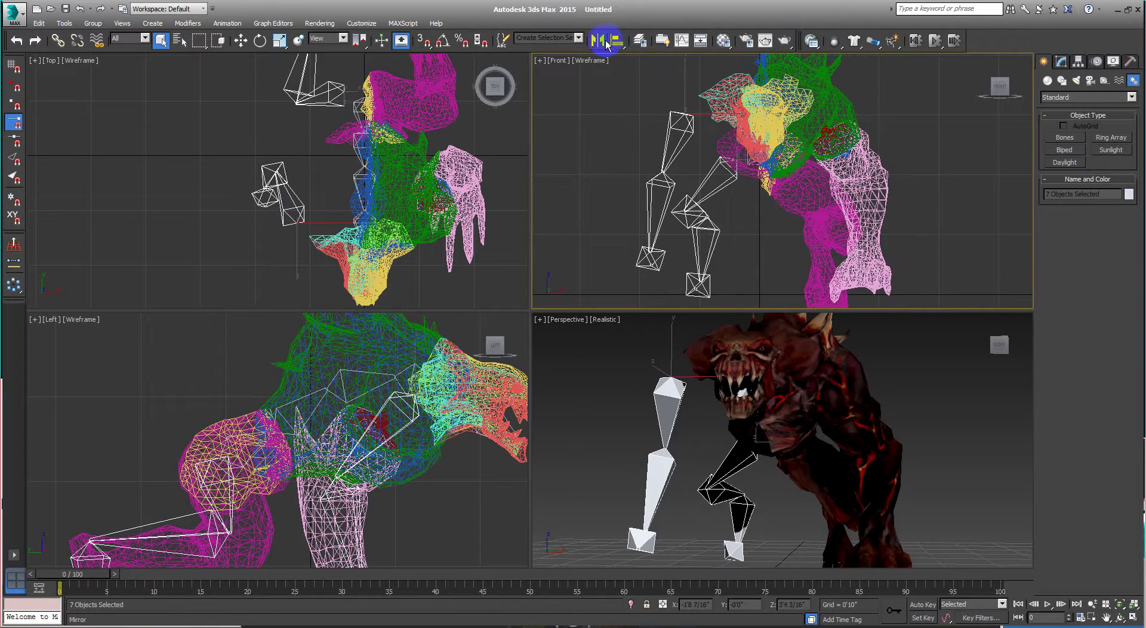
- Mirror the leg bone chains as a Copy on X with an offset to the other side
left_click(598, 41)
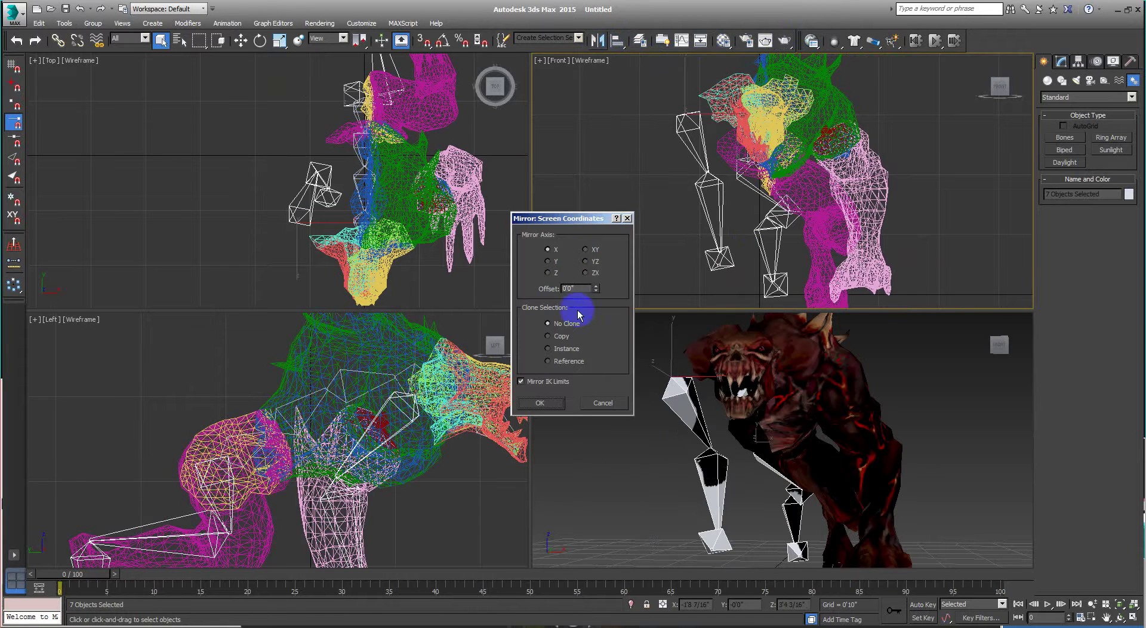
left_click(549, 337)
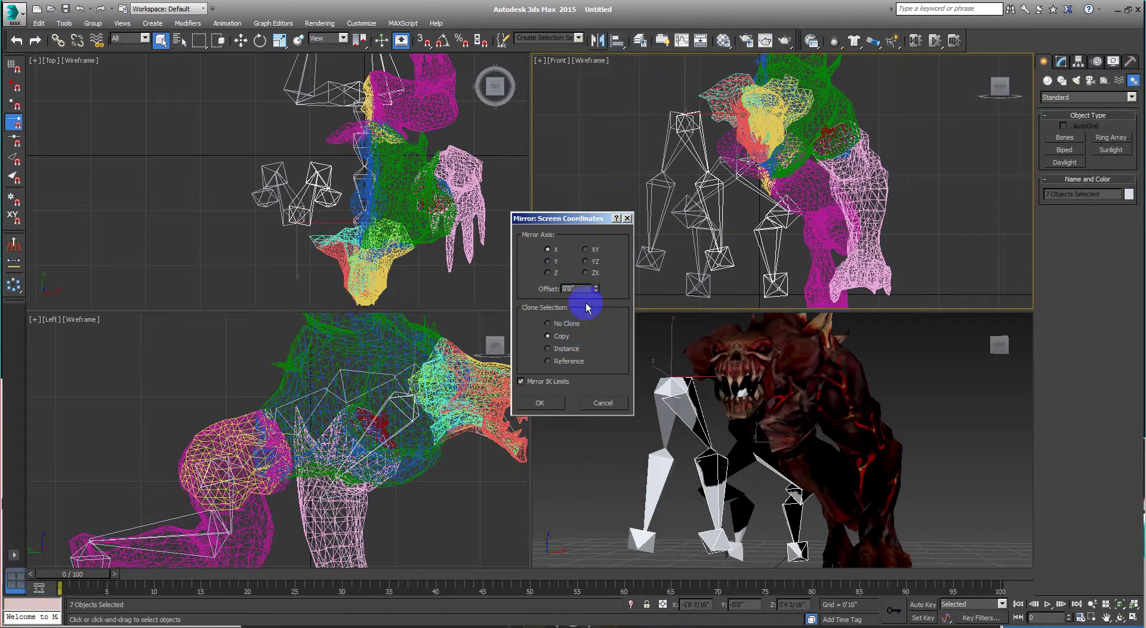
mouse_move(598, 292)
left_mouse_down()
mouse_move(471, 405)
mouse_move(456, 293)
mouse_move(427, 626)
mouse_move(598, 424)
mouse_move(371, 594)
left_mouse_up()
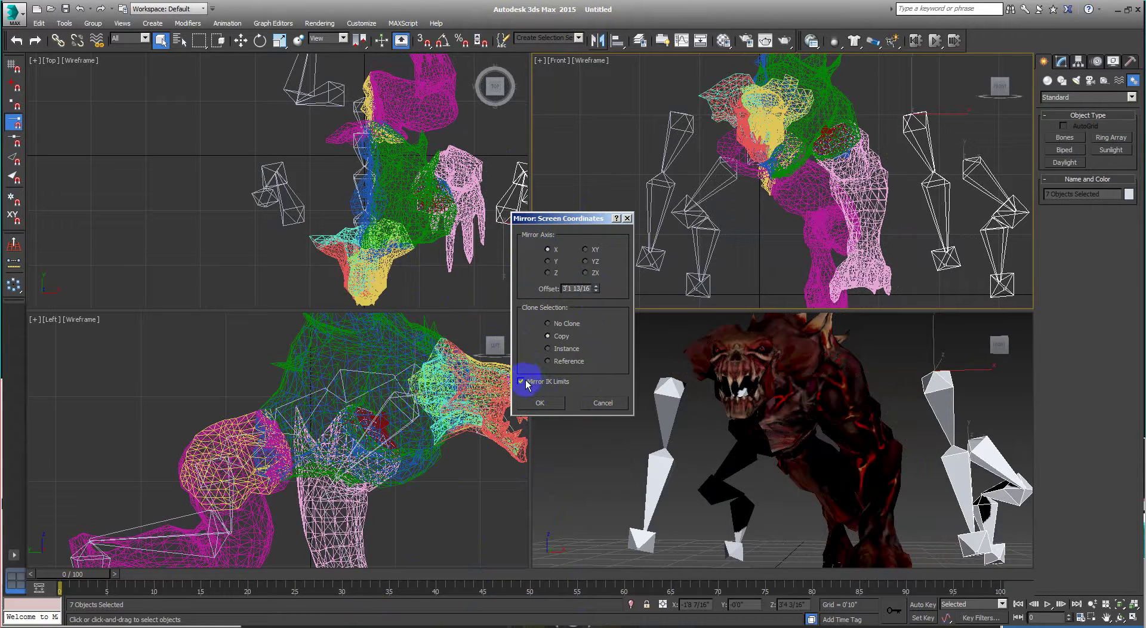
left_click(539, 403)
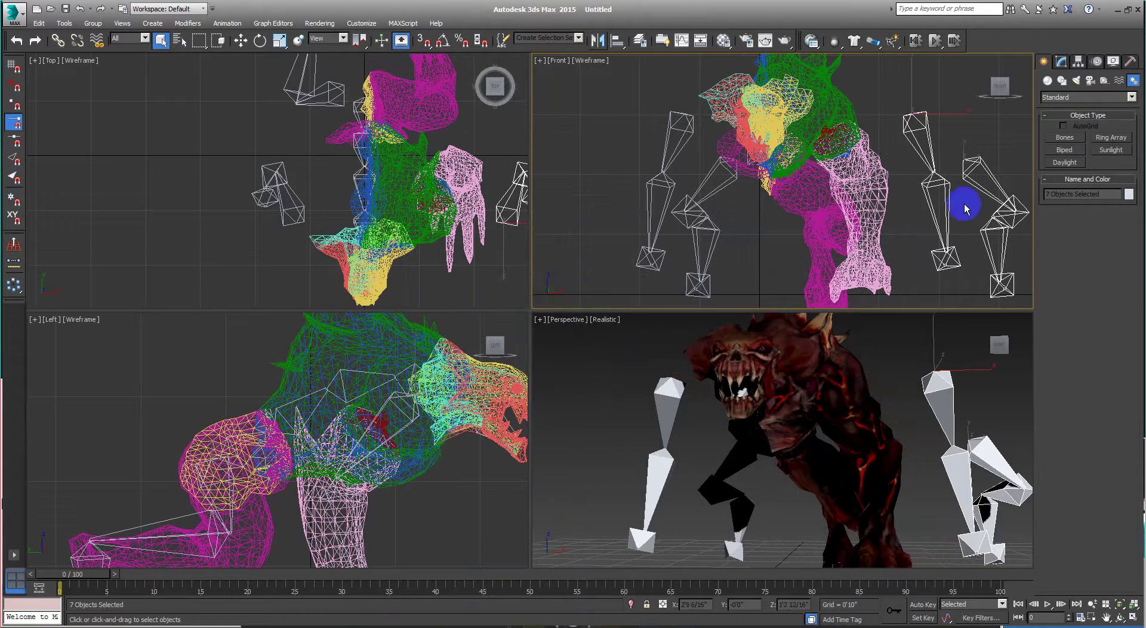
- Move the mirrored leg chains left into the demon's body
middle_click_drag(965, 197, 955, 192)
left_click(946, 173)
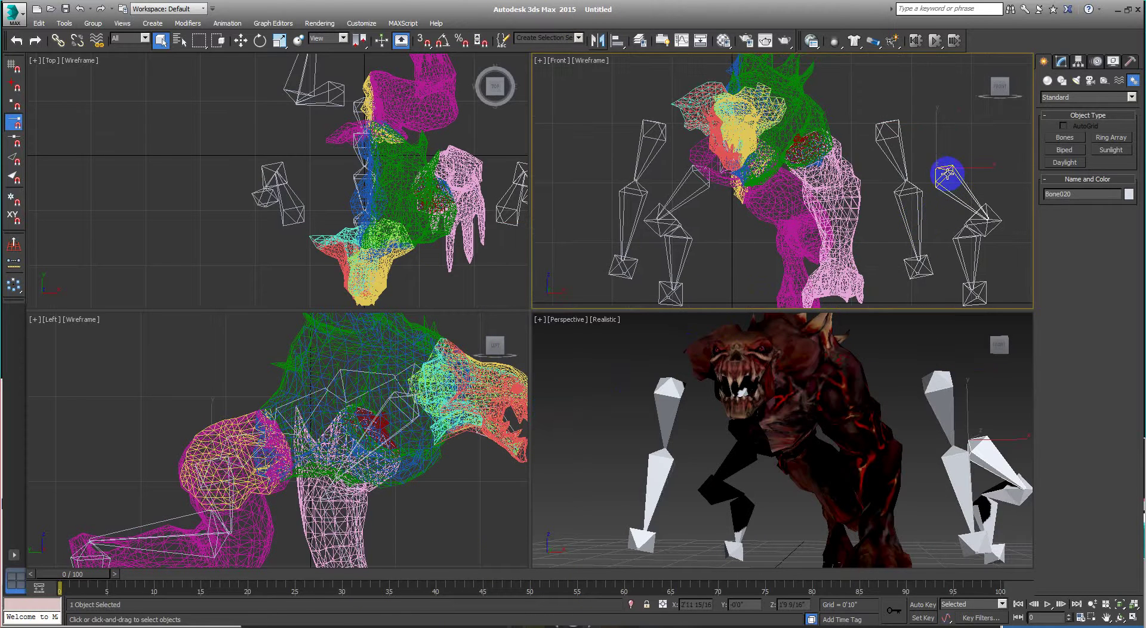
key("w")
left_click_drag(963, 170, 808, 206)
left_click(878, 189)
left_click(886, 134)
left_click_drag(938, 123, 842, 141)
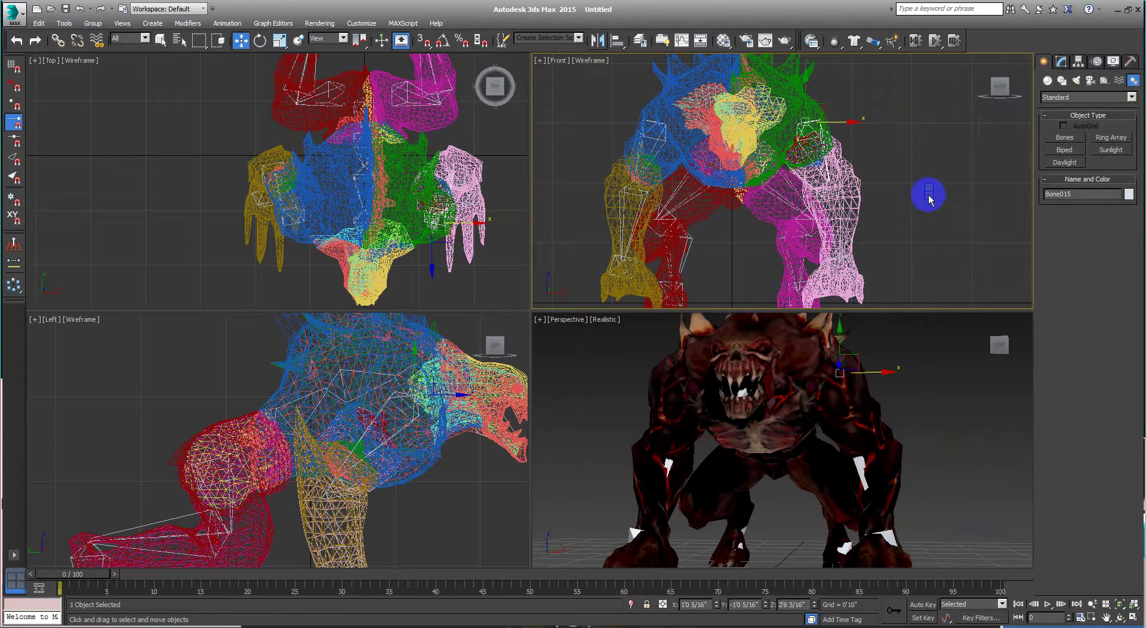
- Orbit and zoom the Perspective view to check the leg bones sit inside the visible demon mesh
mouse_move(750, 474)
middle_mouse_down("alt")
mouse_move(937, 520)
mouse_move(747, 428)
middle_mouse_up("alt")
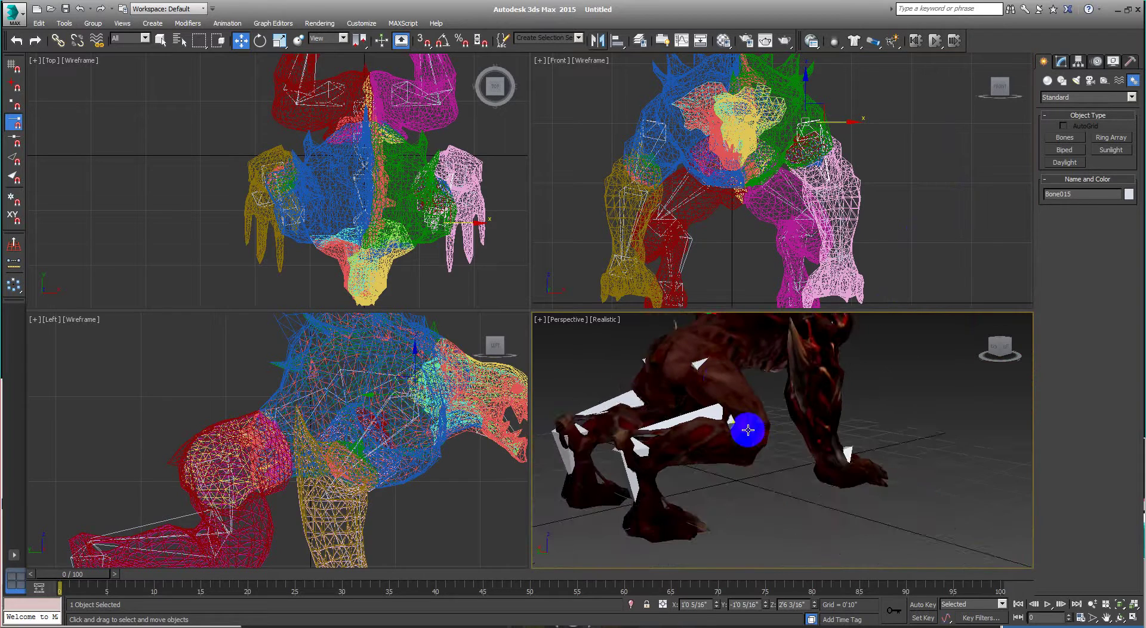
scroll(307, 449, "up", 2)
scroll(333, 415, "down", 2)
scroll(354, 458, "down", 2)
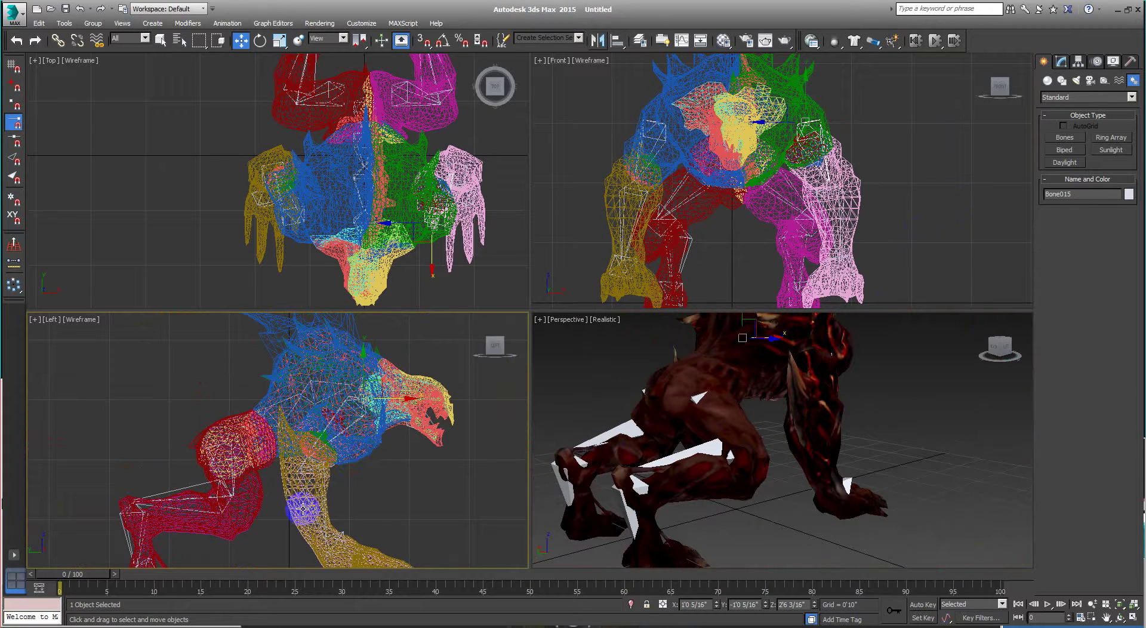
mouse_move(794, 477)
middle_mouse_down("alt")
mouse_move(855, 507)
mouse_move(760, 492)
mouse_move(796, 484)
mouse_move(691, 495)
mouse_move(705, 462)
middle_mouse_up("alt")
scroll(705, 463, "down", 2)
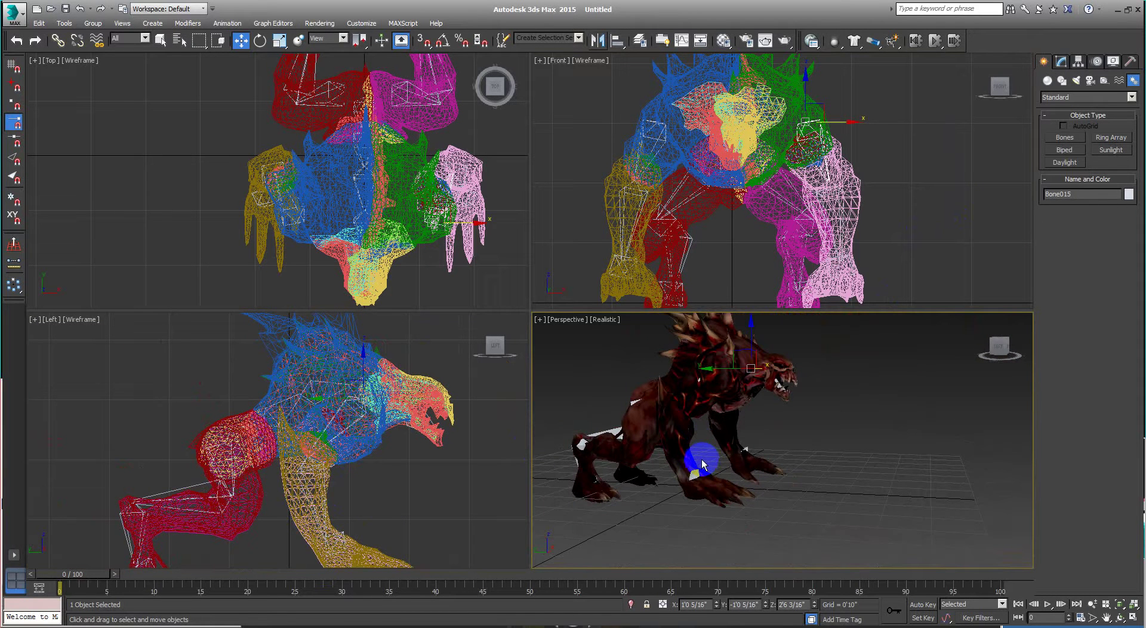